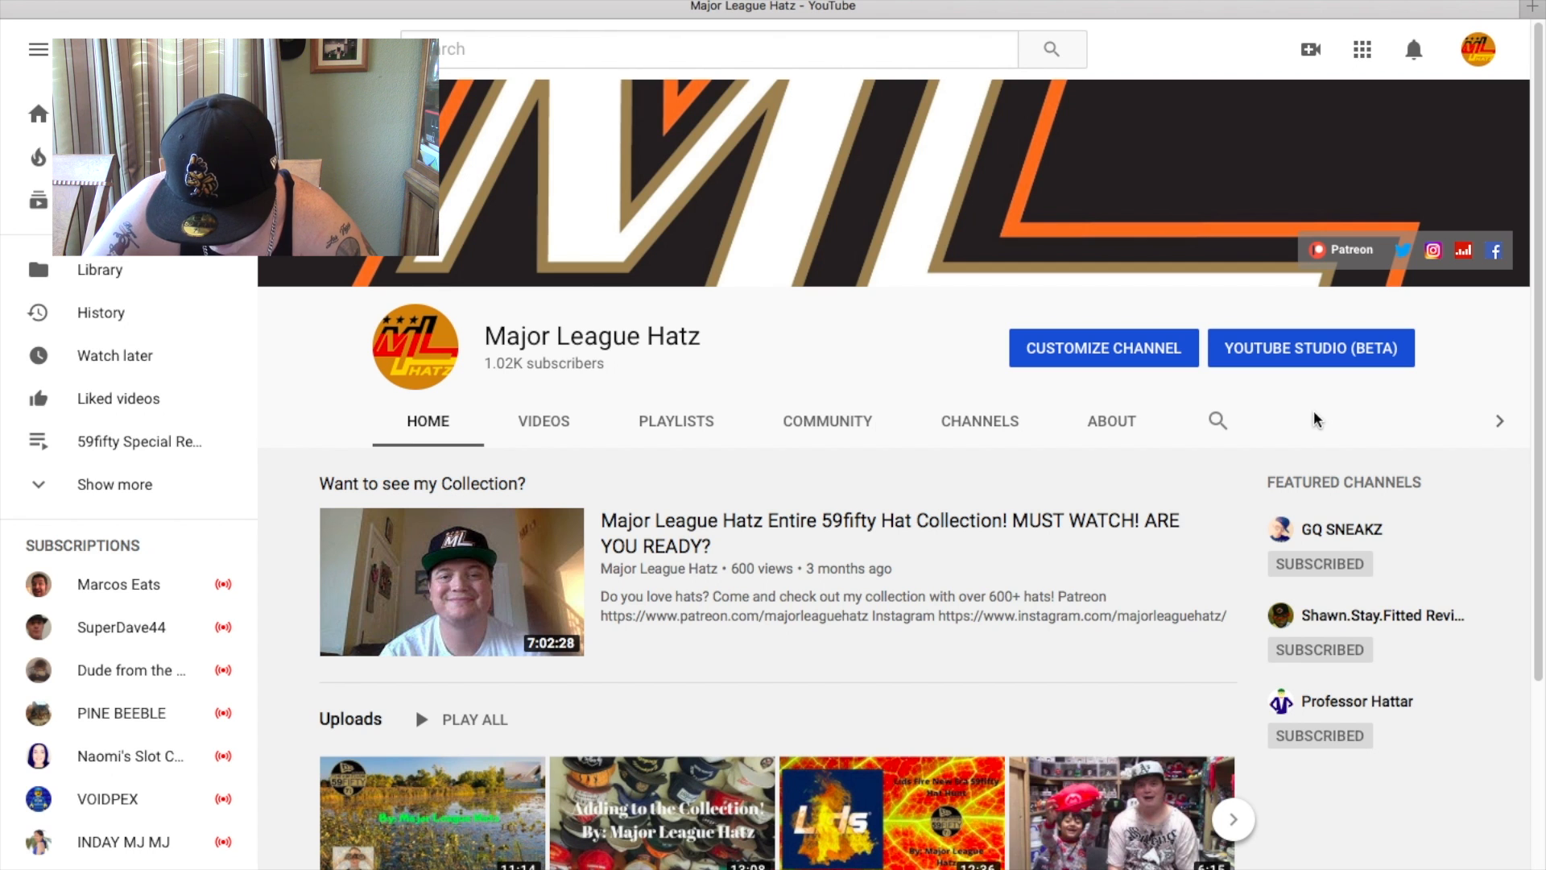
Step: Go through YouTube Studio to Creator Studio Classic, submitting "General navigation is difficult" as the reason for going back
left_click(1306, 367)
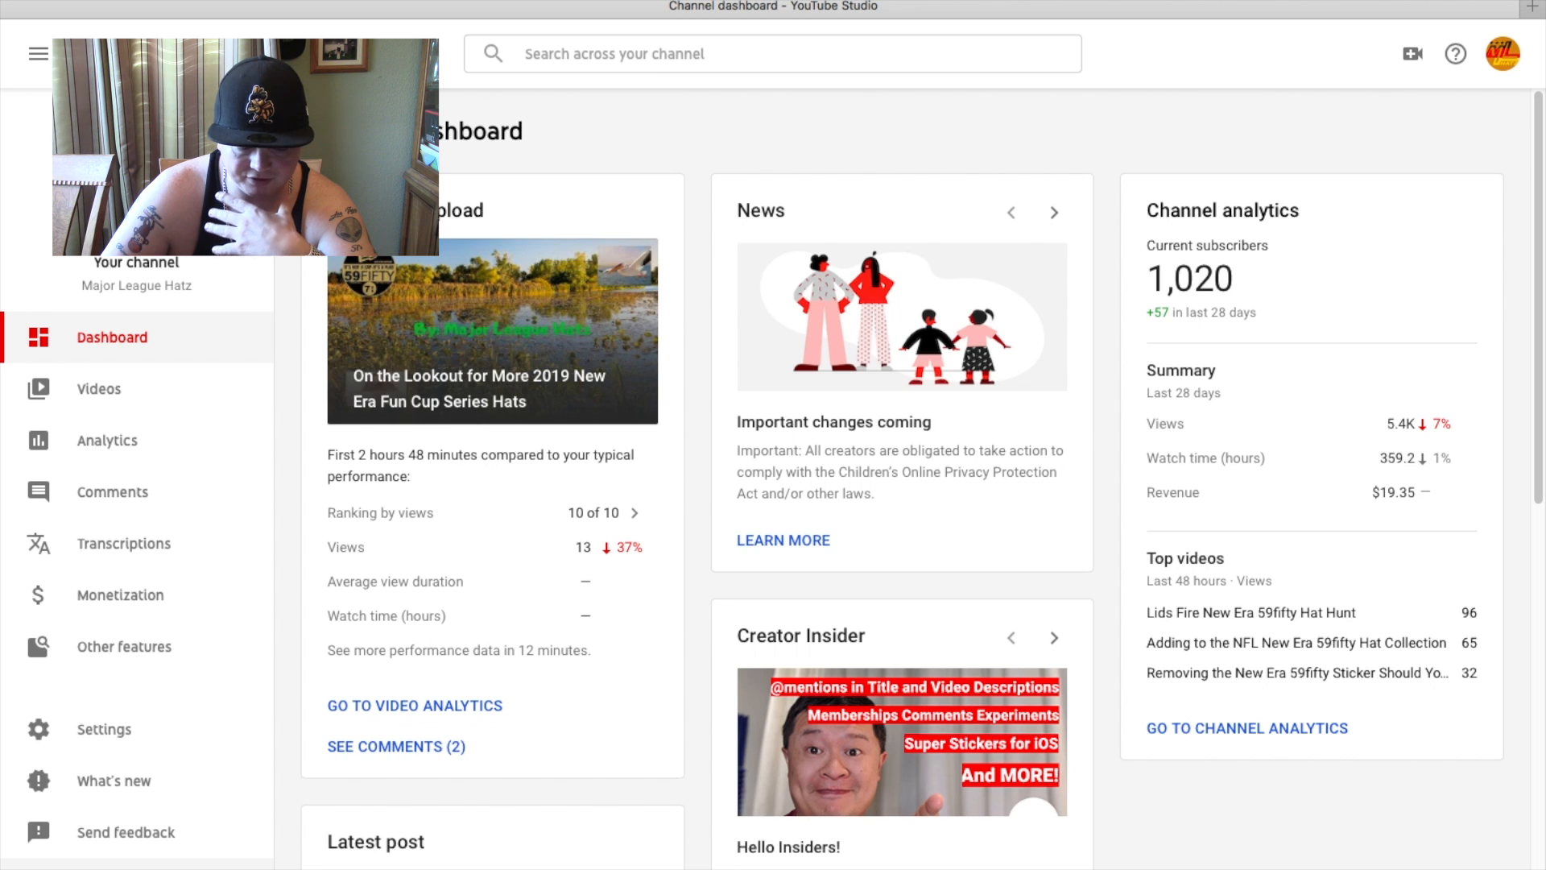
left_click(185, 866)
left_click(495, 489)
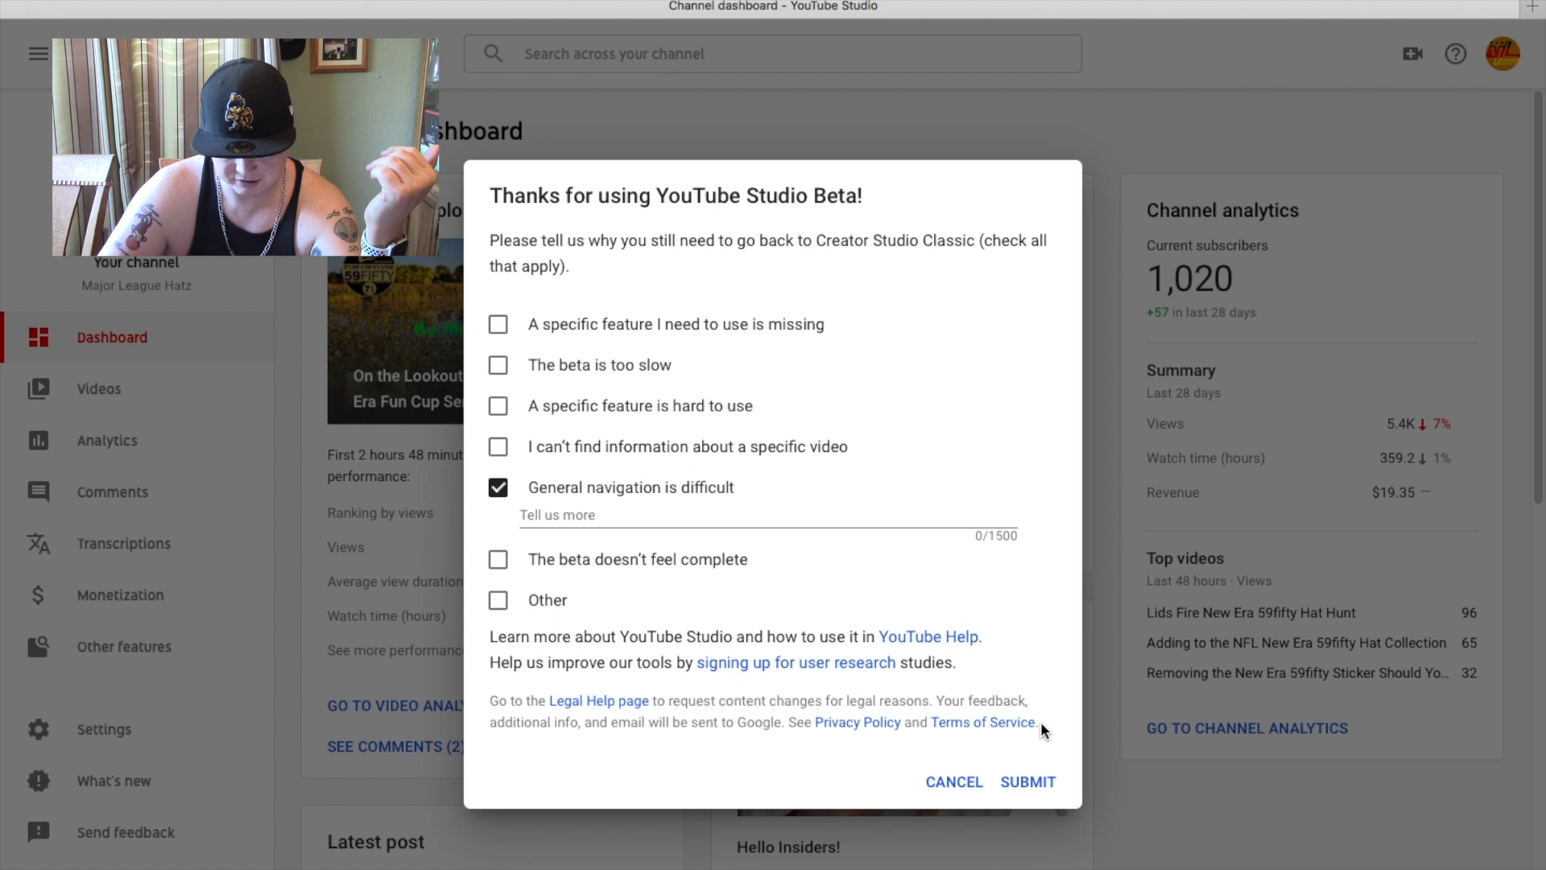
left_click(1024, 792)
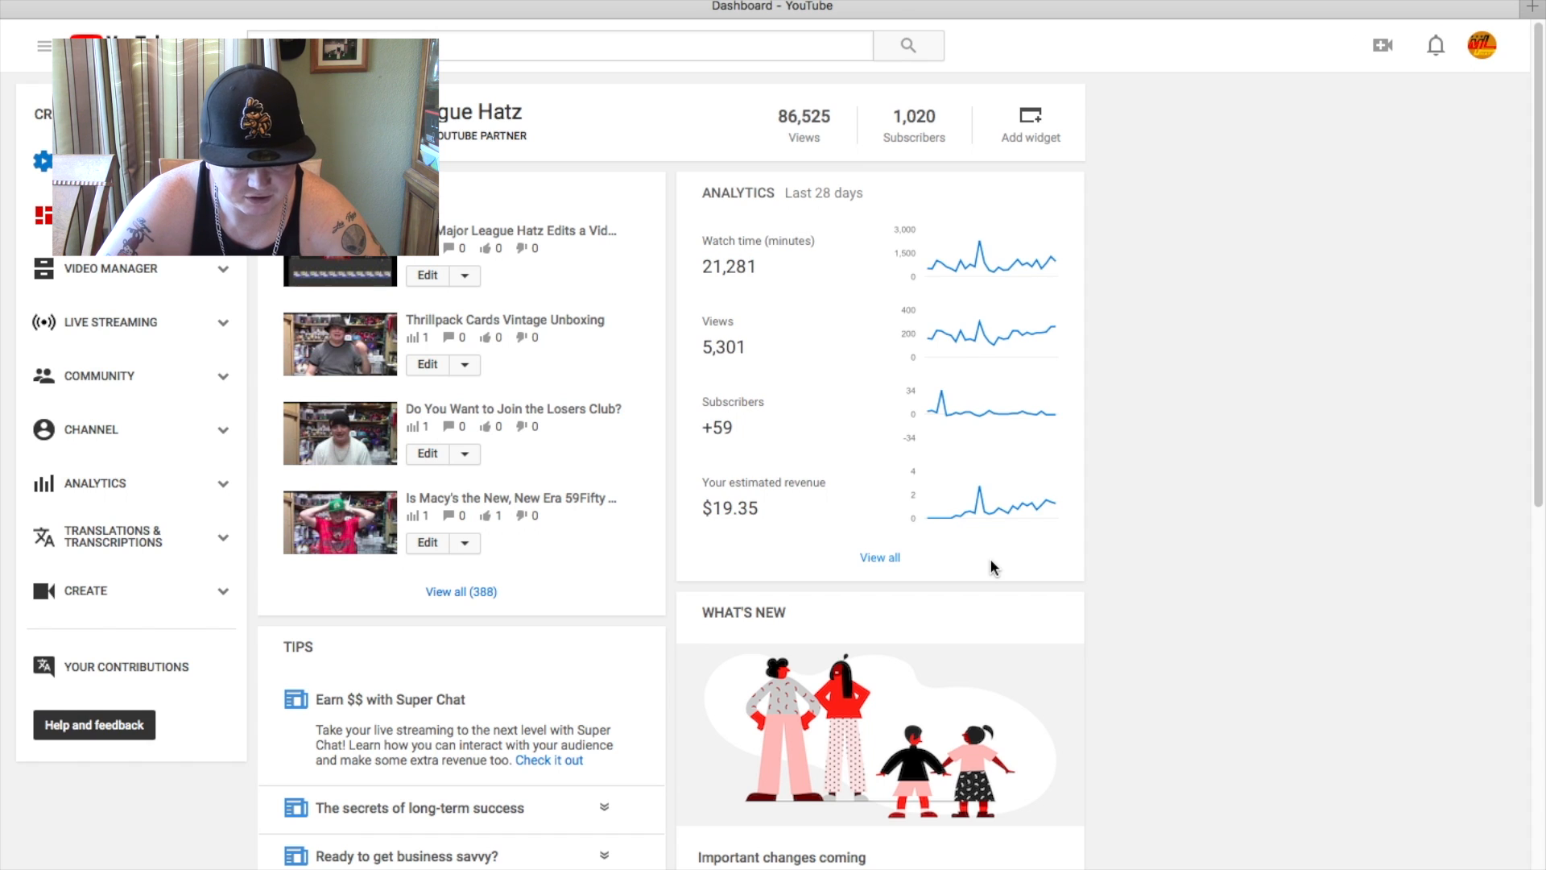
Step: Open the video "How Major League Hatz Edits a Video for You! Part 1" for editing from the Video Manager
left_click(127, 282)
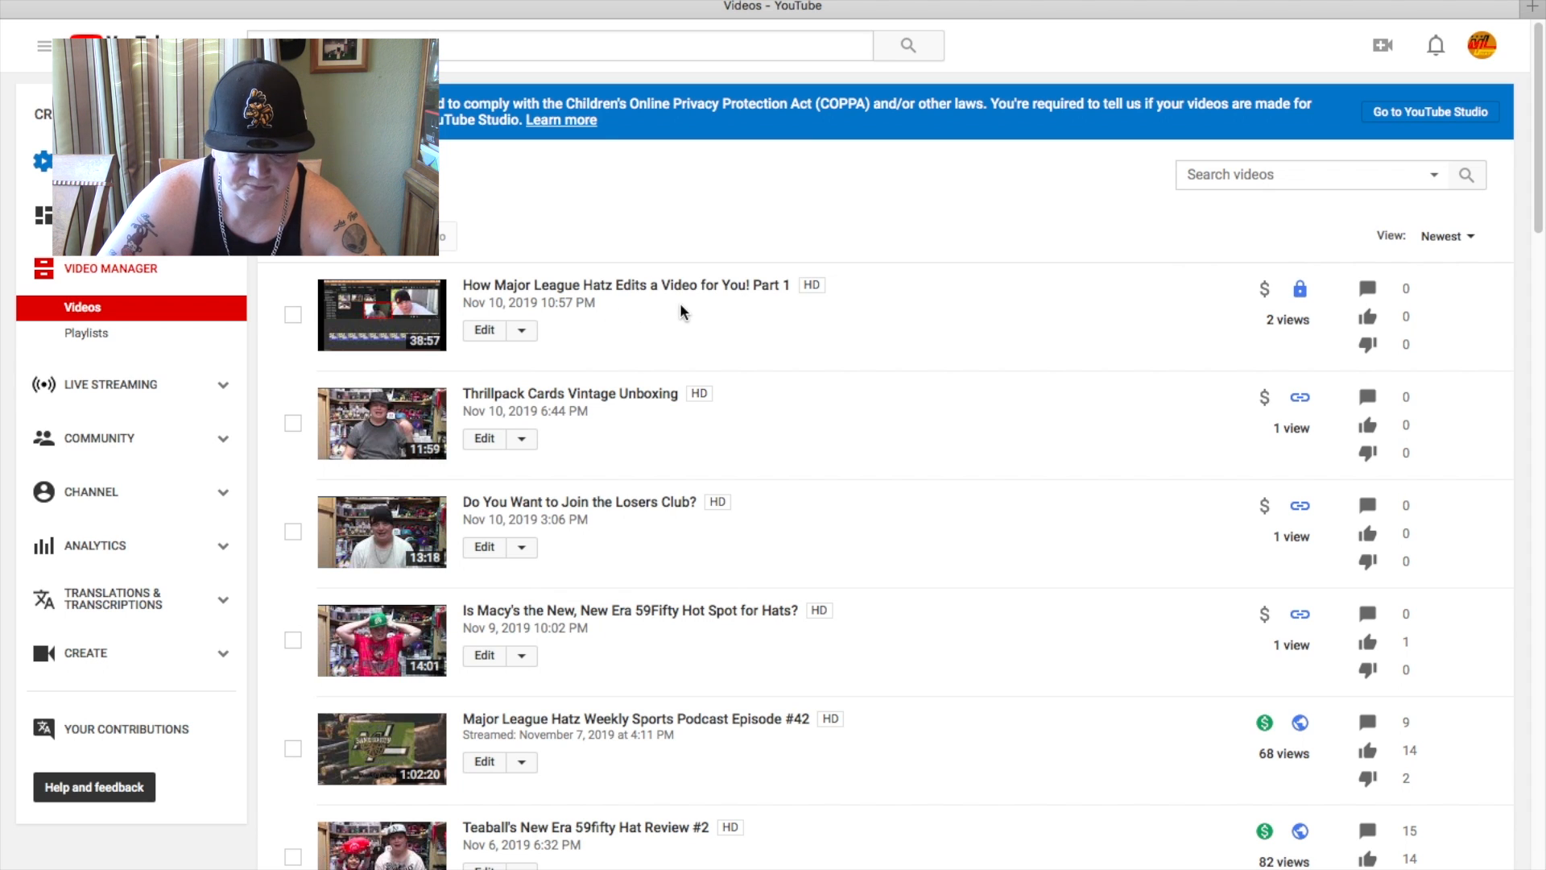
left_click(479, 336)
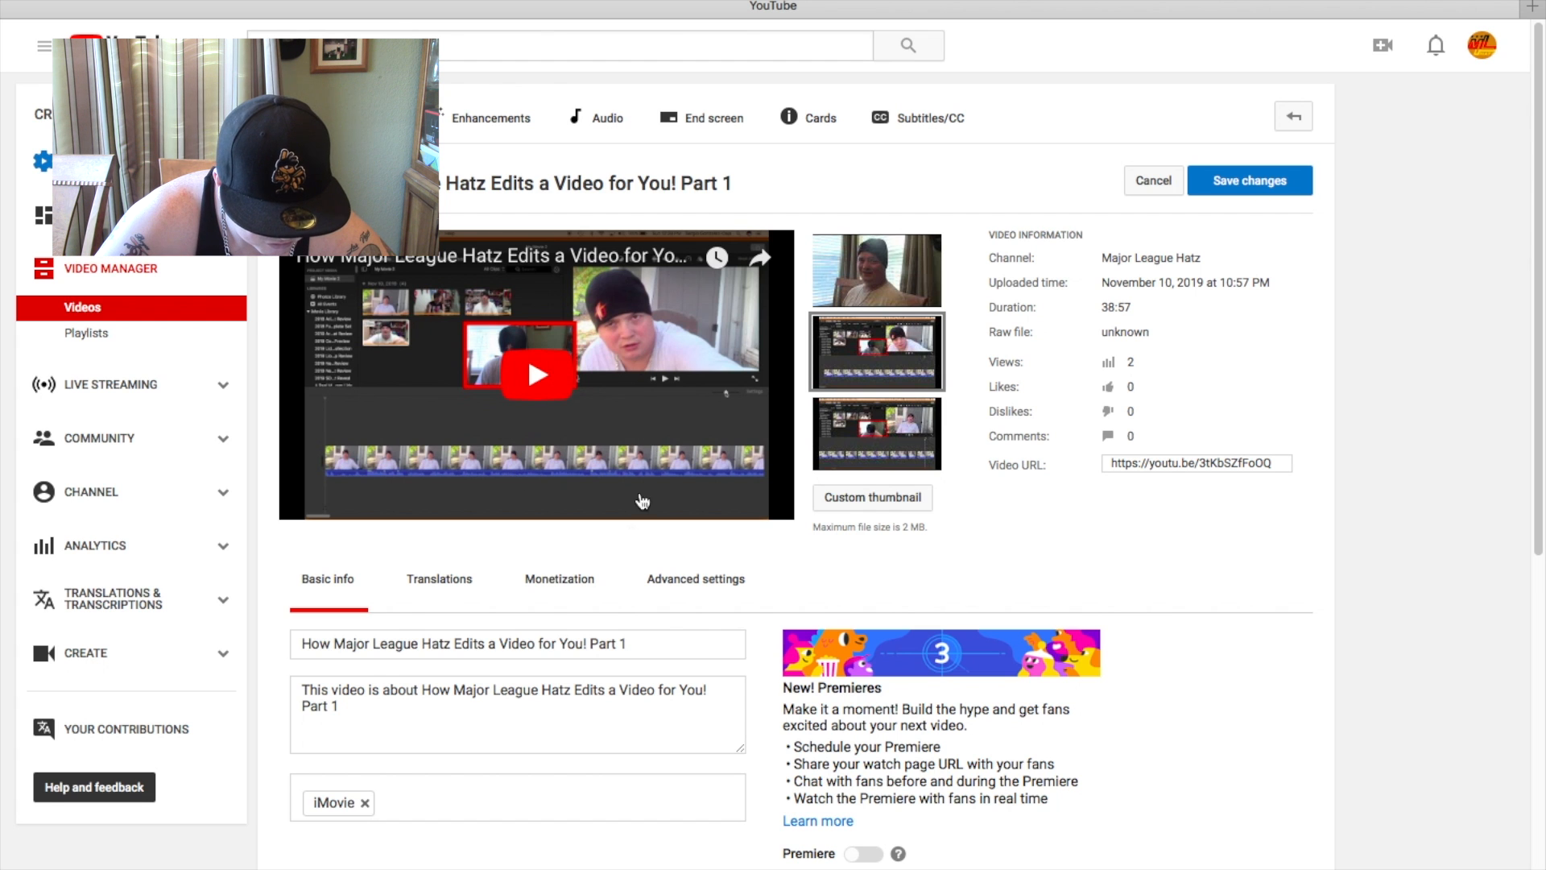
scroll(757, 451, "down", 3)
Step: Switch to Finder and open the Hyperlinks file from the Documents folder in Word
mouse_move(66, 2)
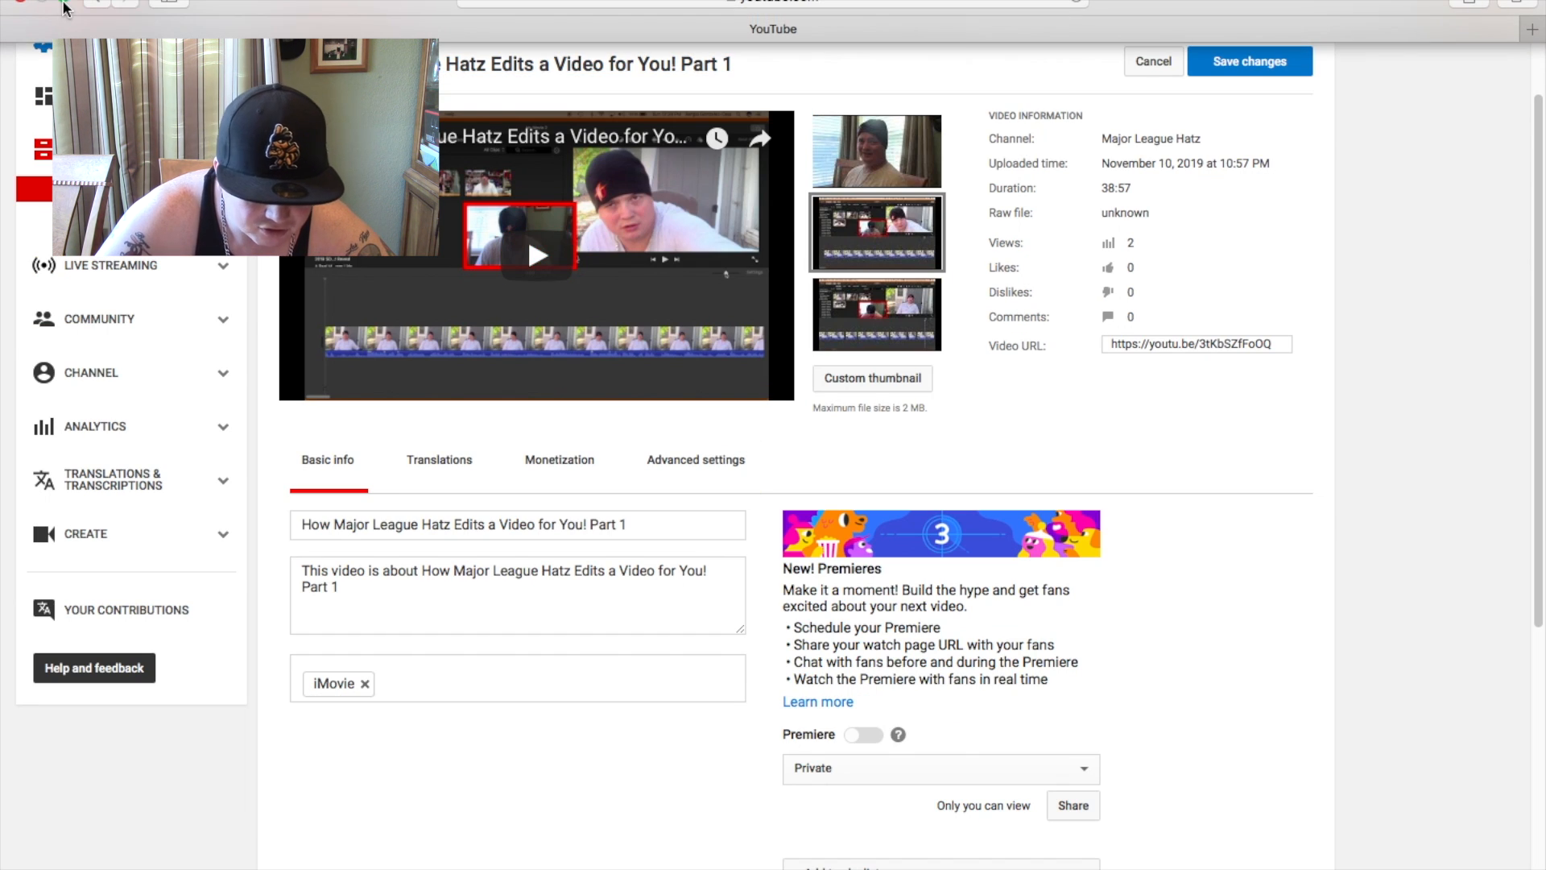
left_click(64, 3)
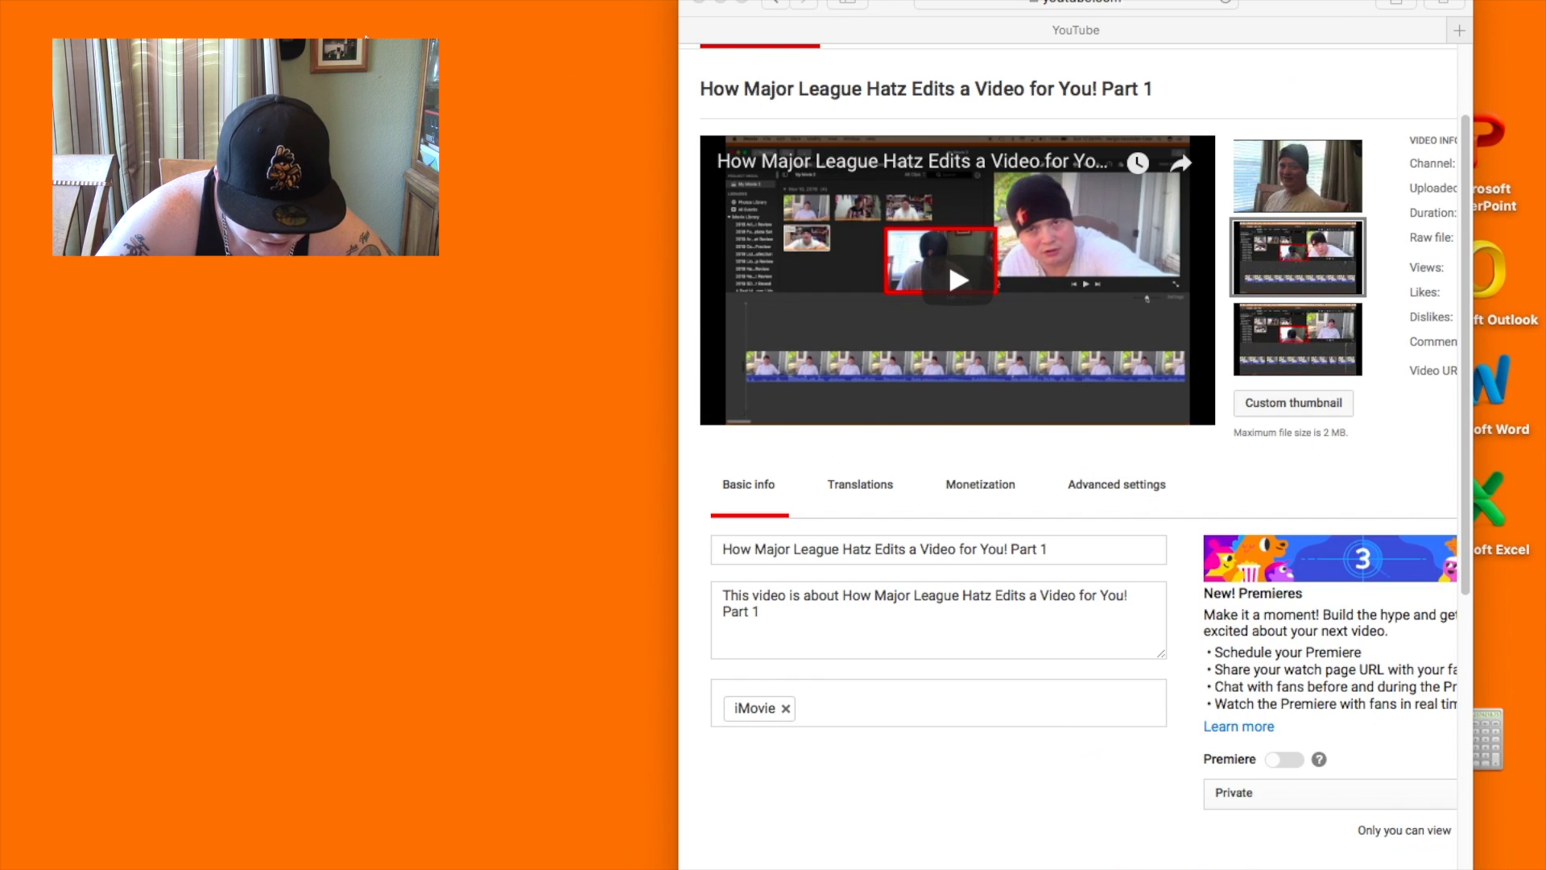
left_click(280, 1)
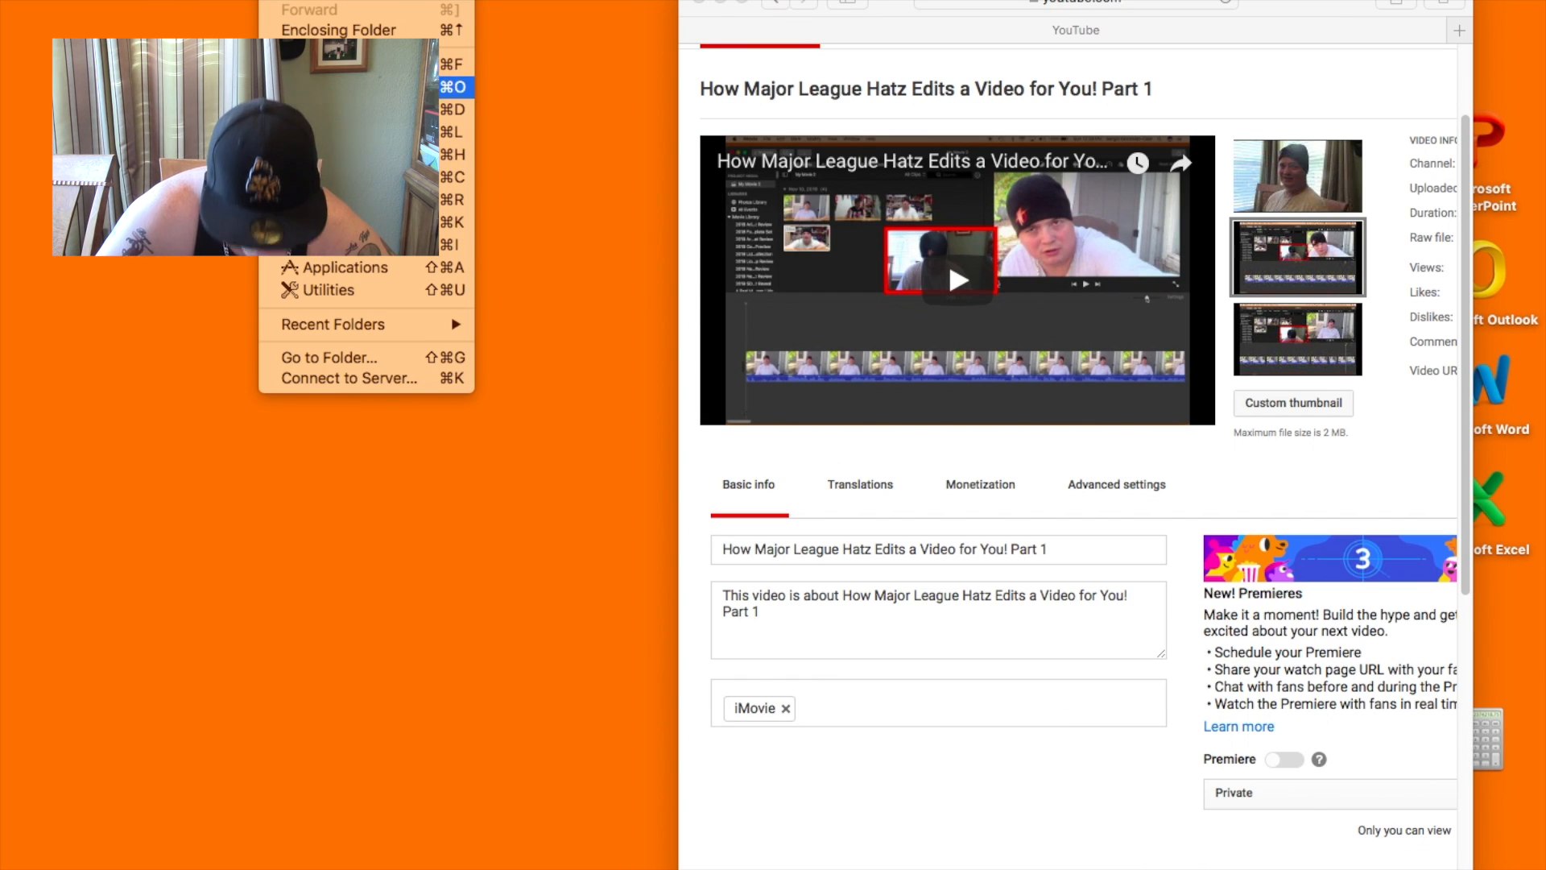
left_click(354, 87)
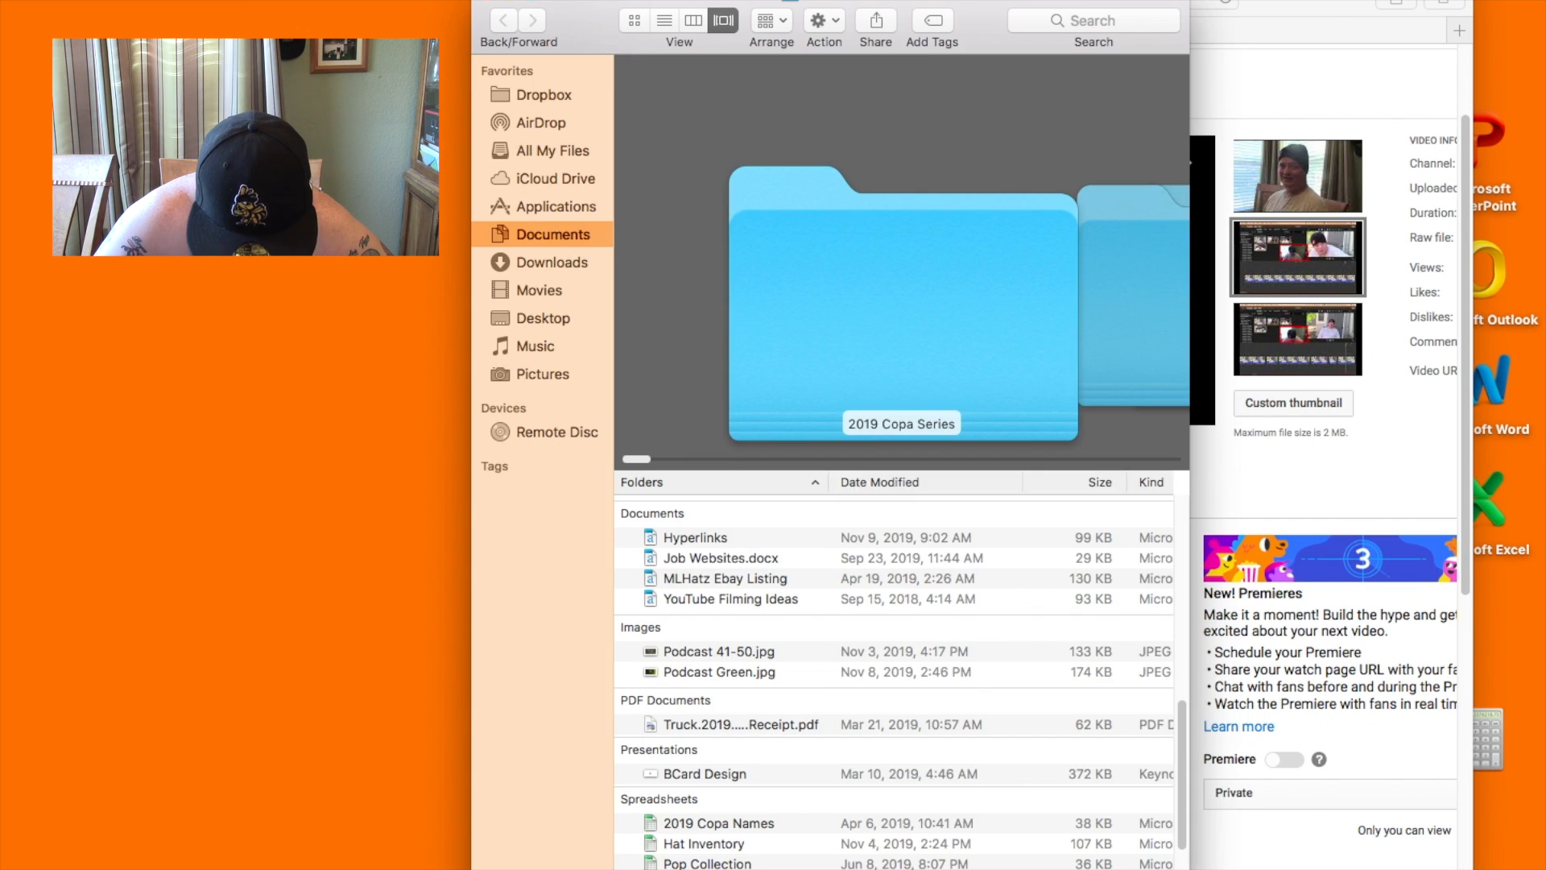
left_click(704, 538)
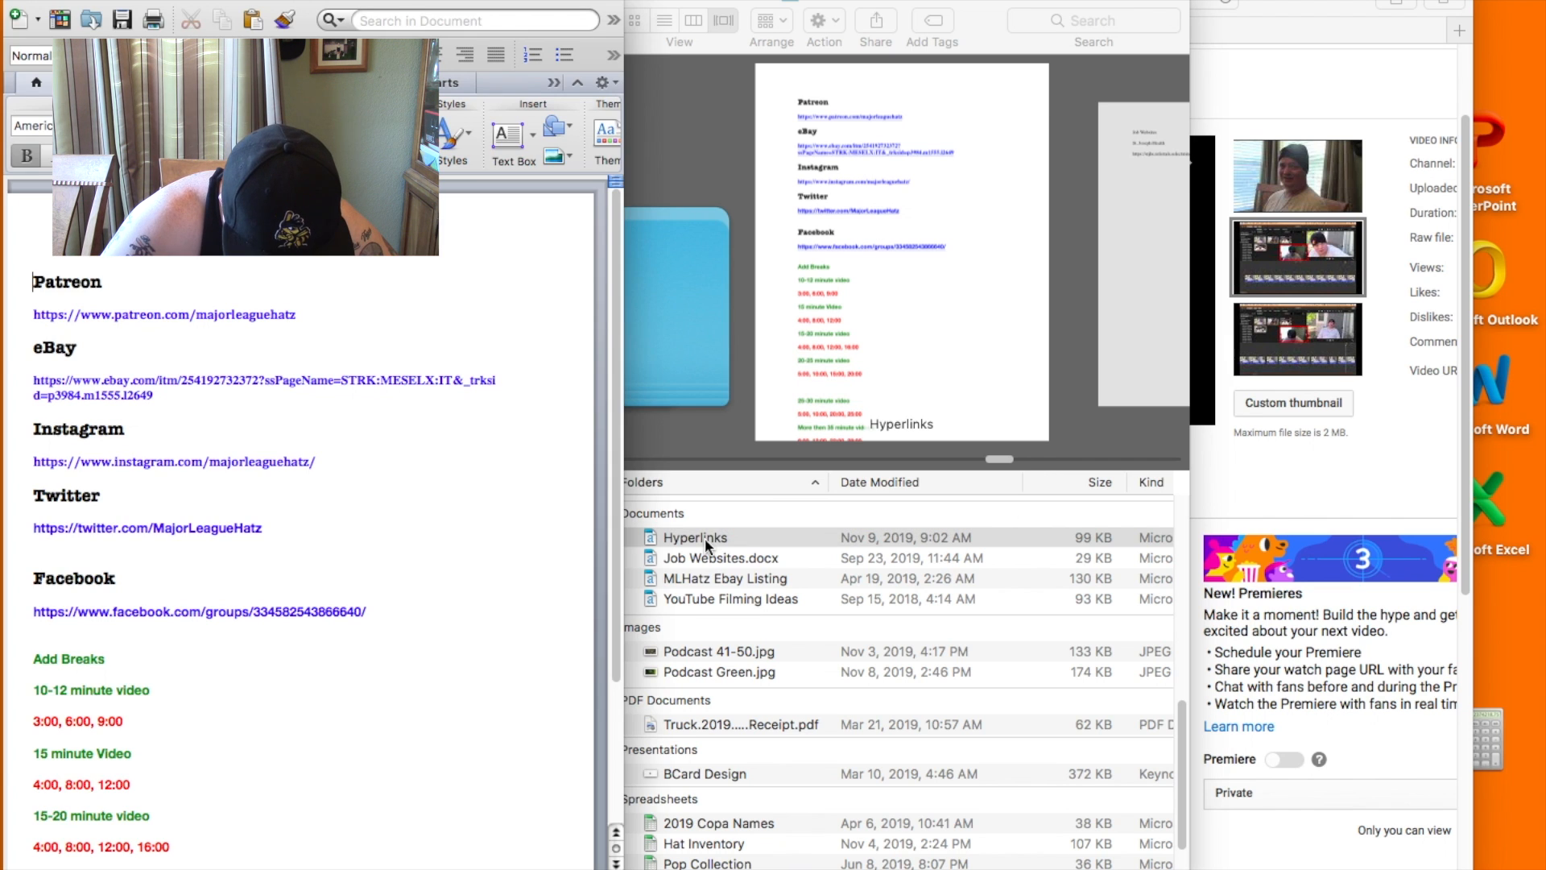
Step: Copy the link list from Patreon through Facebook in the Hyperlinks document and paste it below the existing text in the video description
left_click(380, 613)
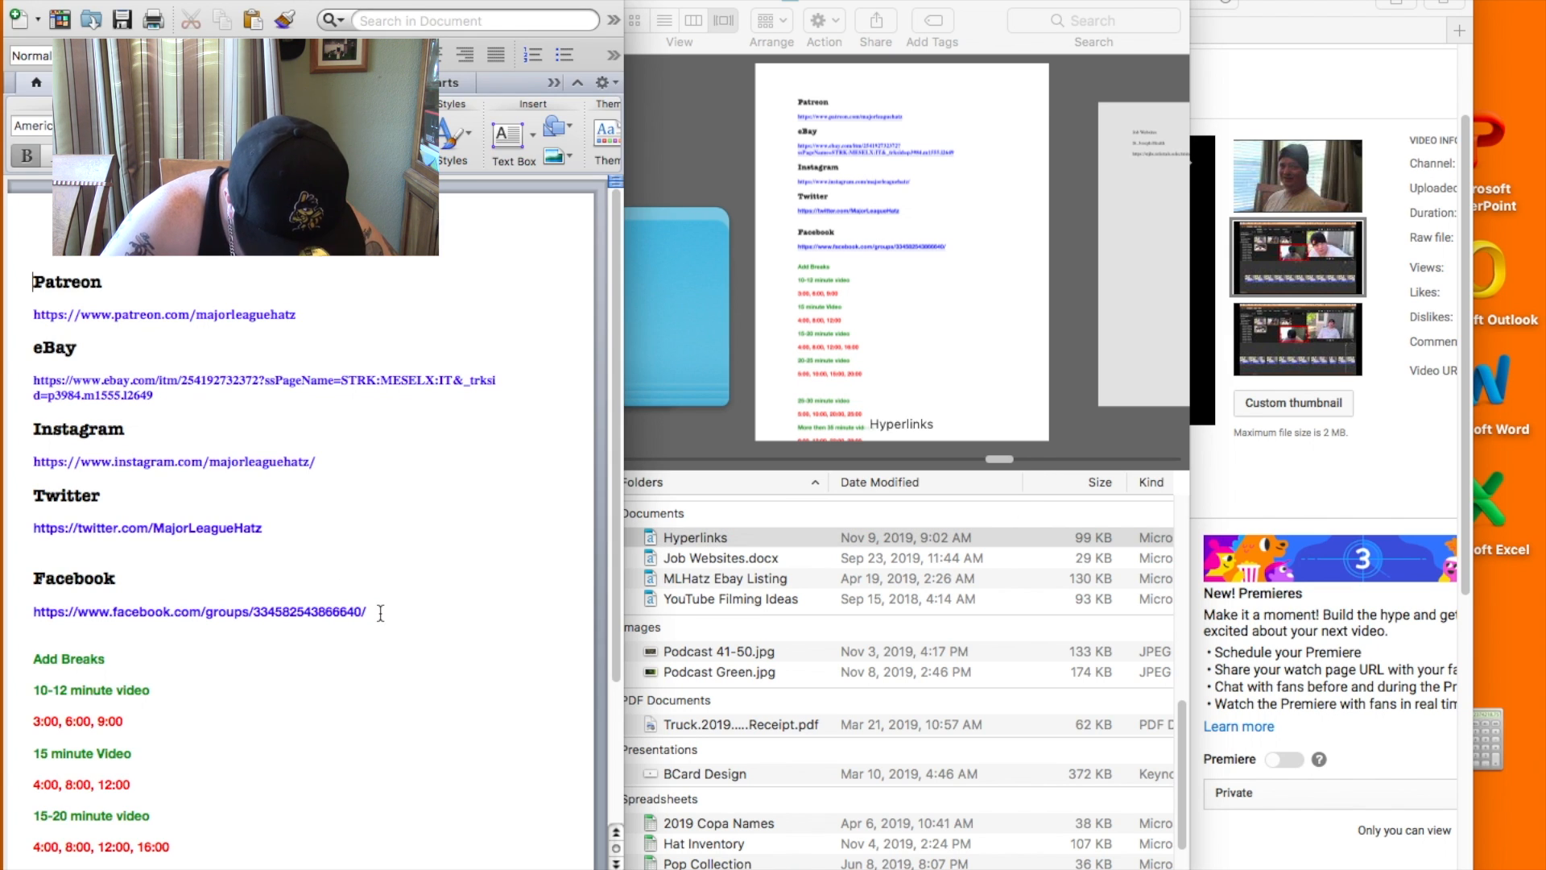
left_click_drag(380, 613, 26, 286)
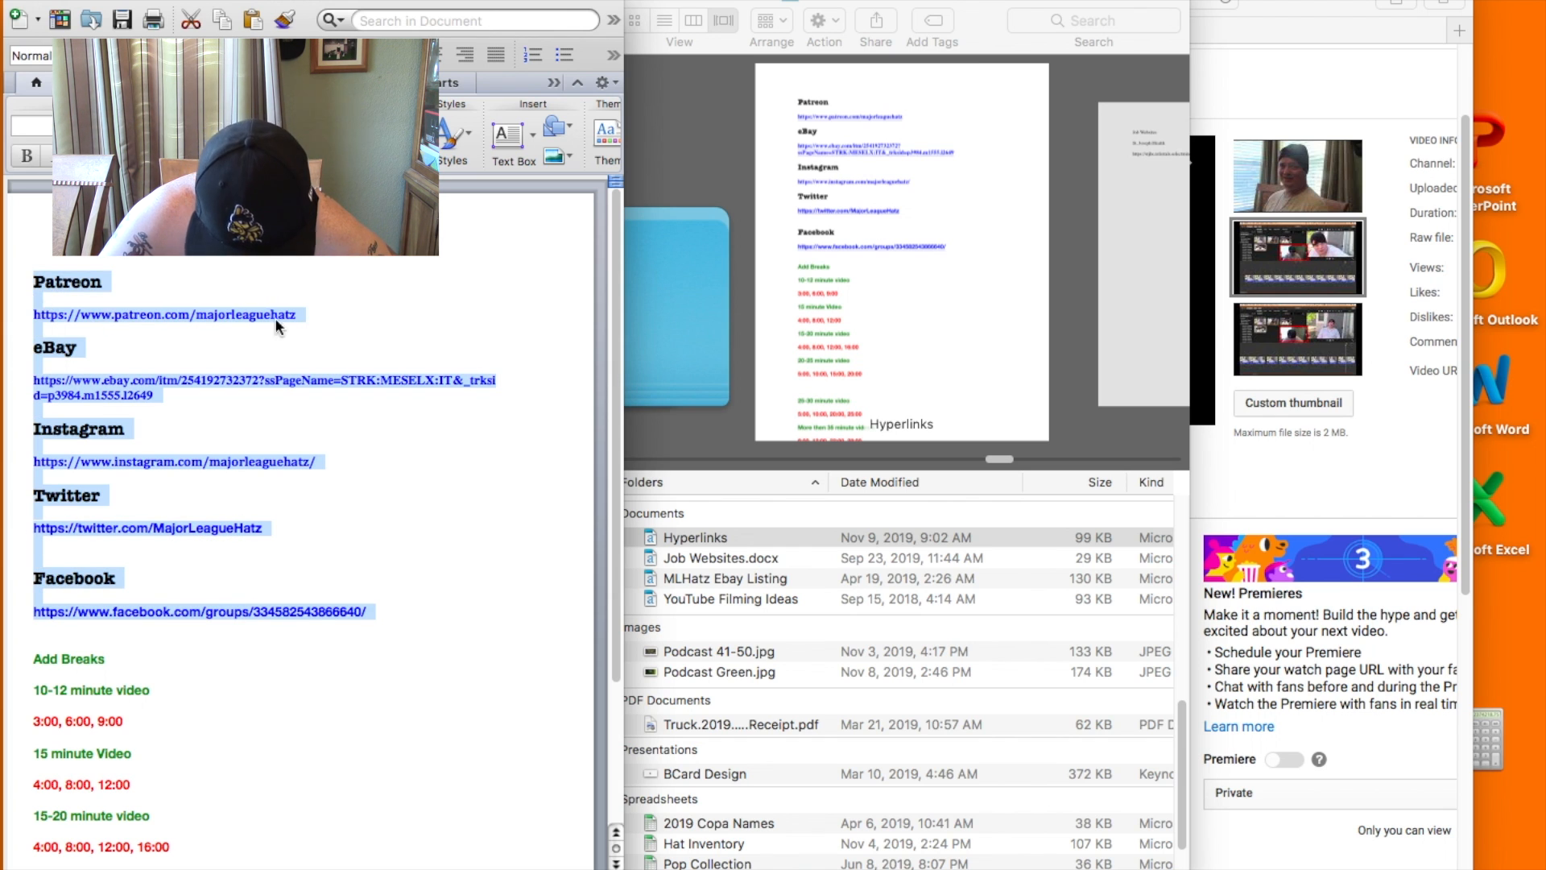
left_click(1324, 503)
left_click(787, 614)
key("Return")
key("Return")
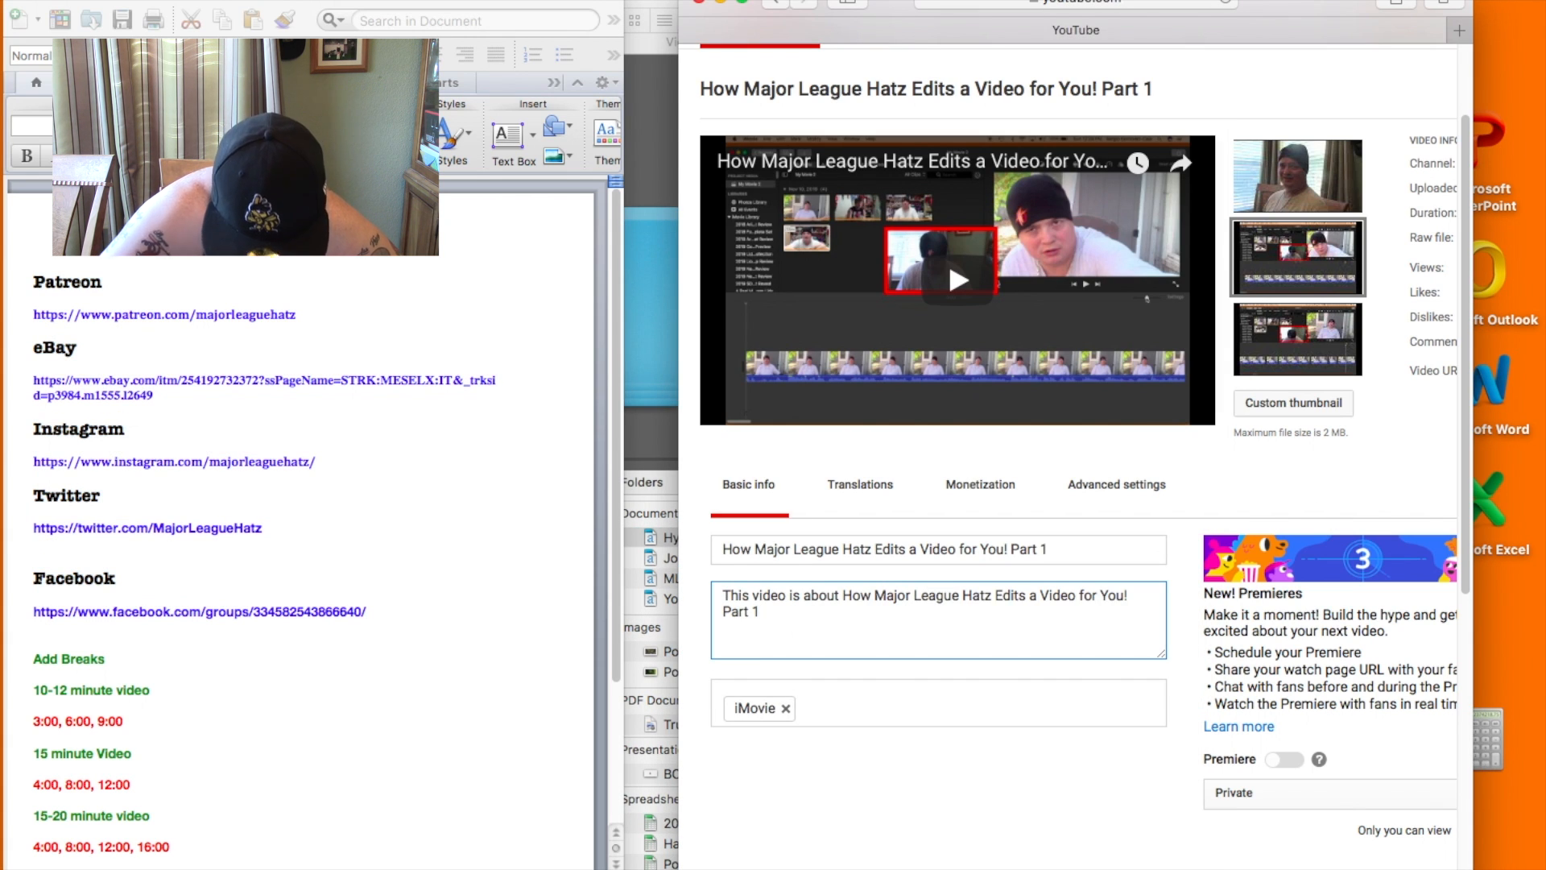
key("super+v")
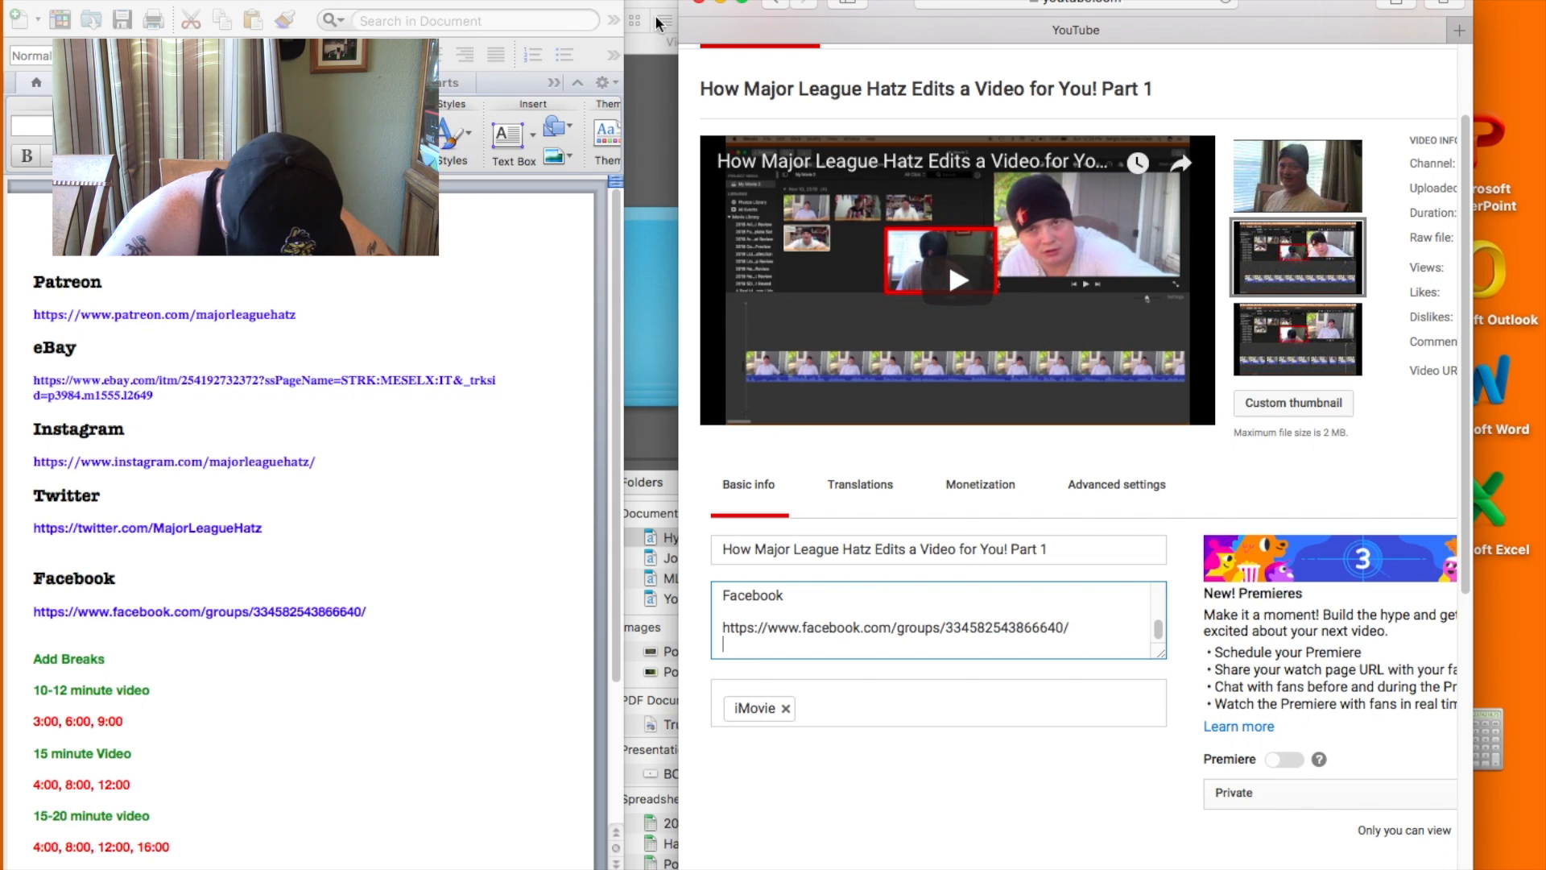
scroll(956, 629, "up", 1)
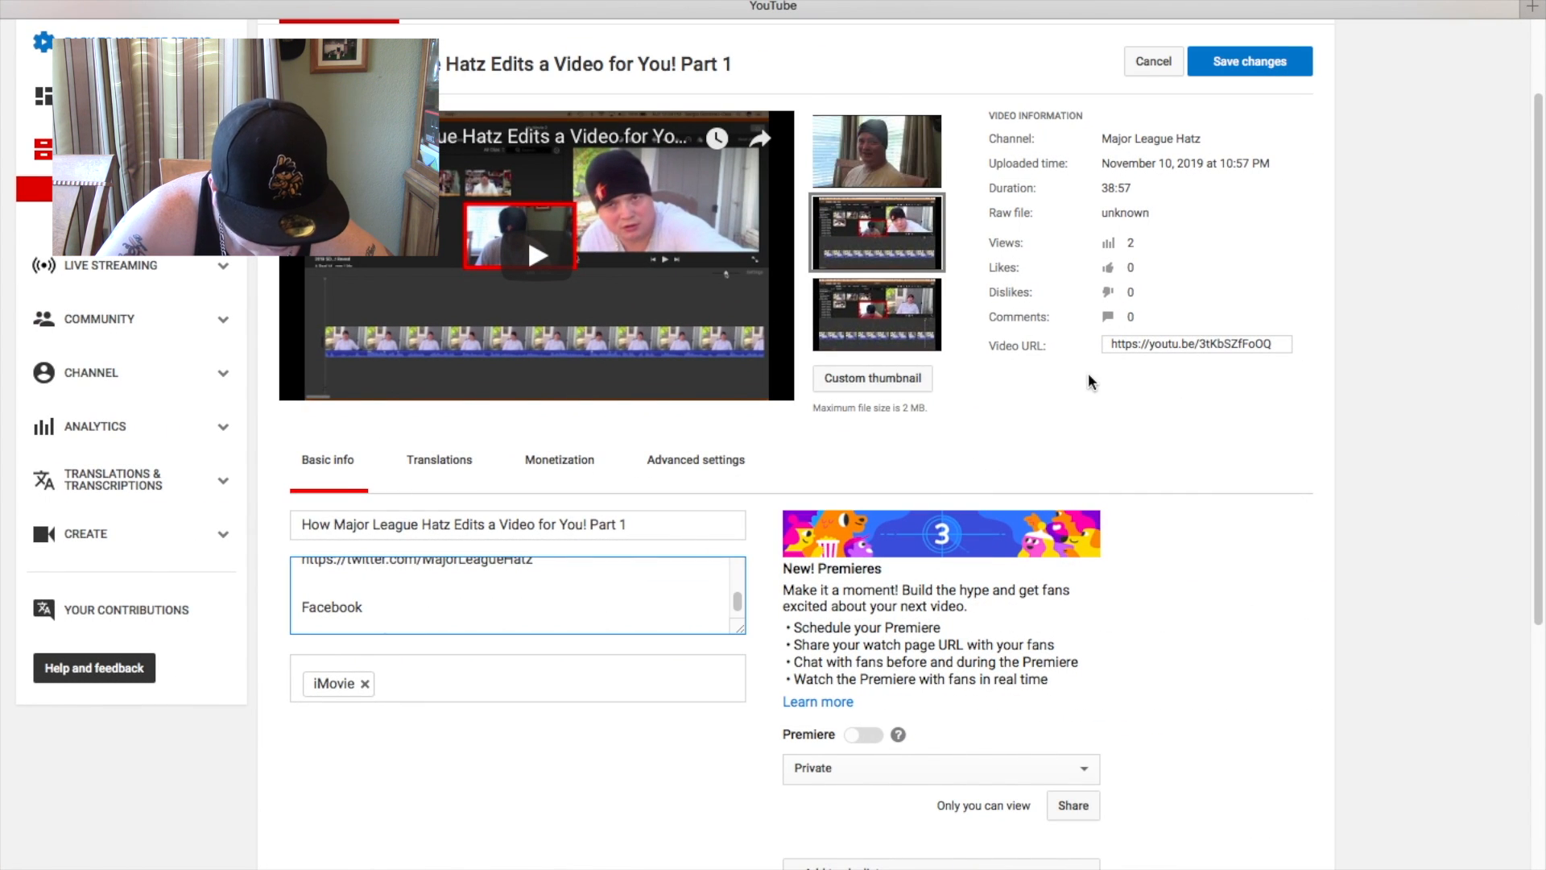
Step: Copy the 45-minute video ad break times 8:00, 16:00, 24:00, 32:00, 40:00 from the Hyperlinks document
mouse_move(98, 2)
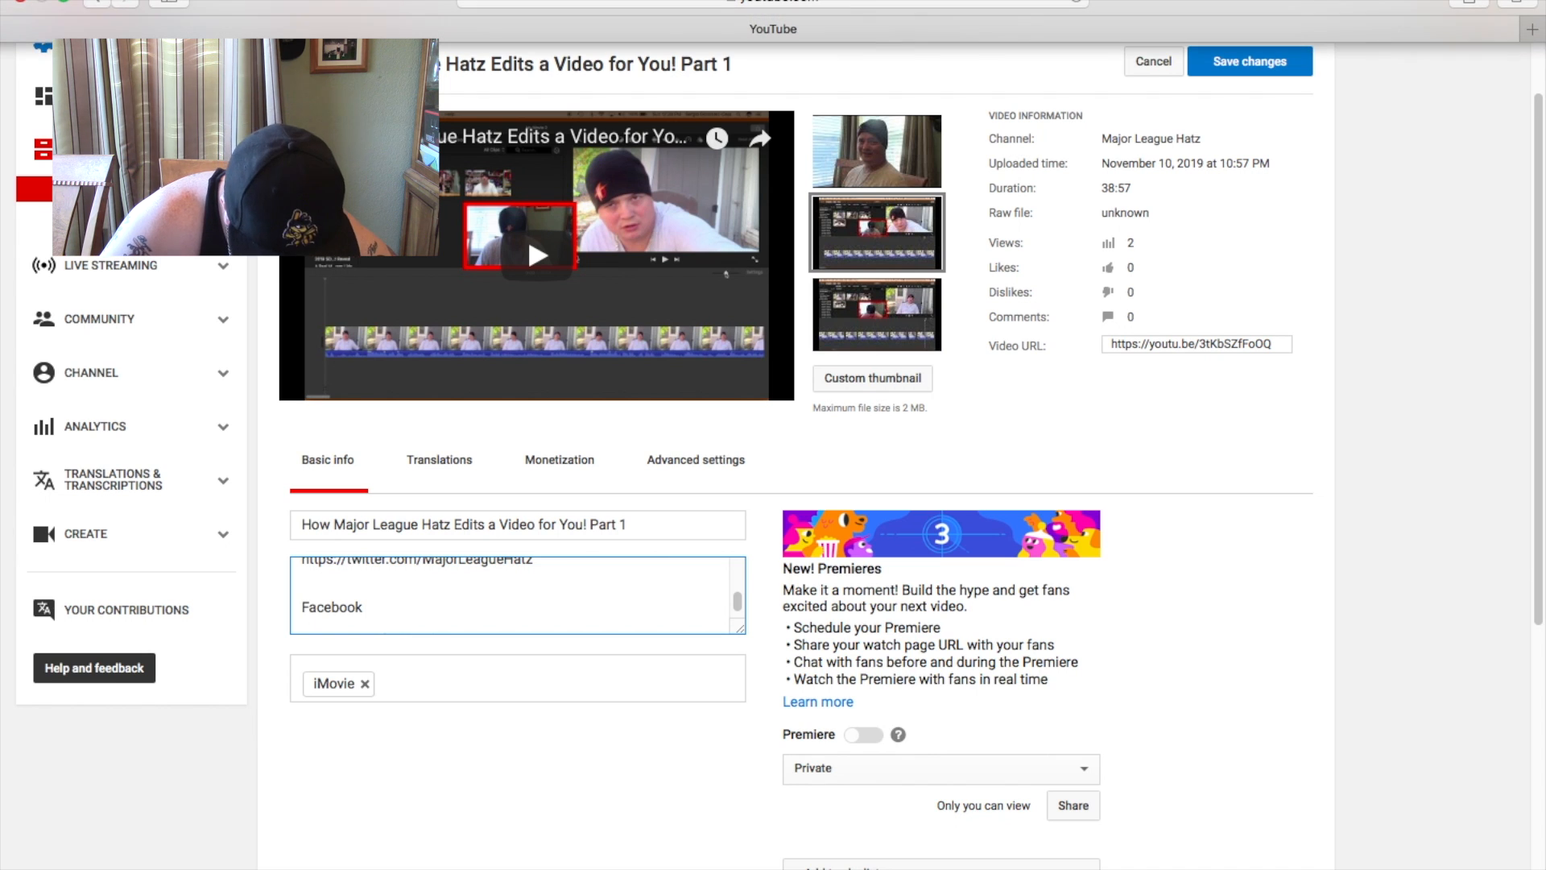
left_click(68, 3)
scroll(286, 679, "down", 4)
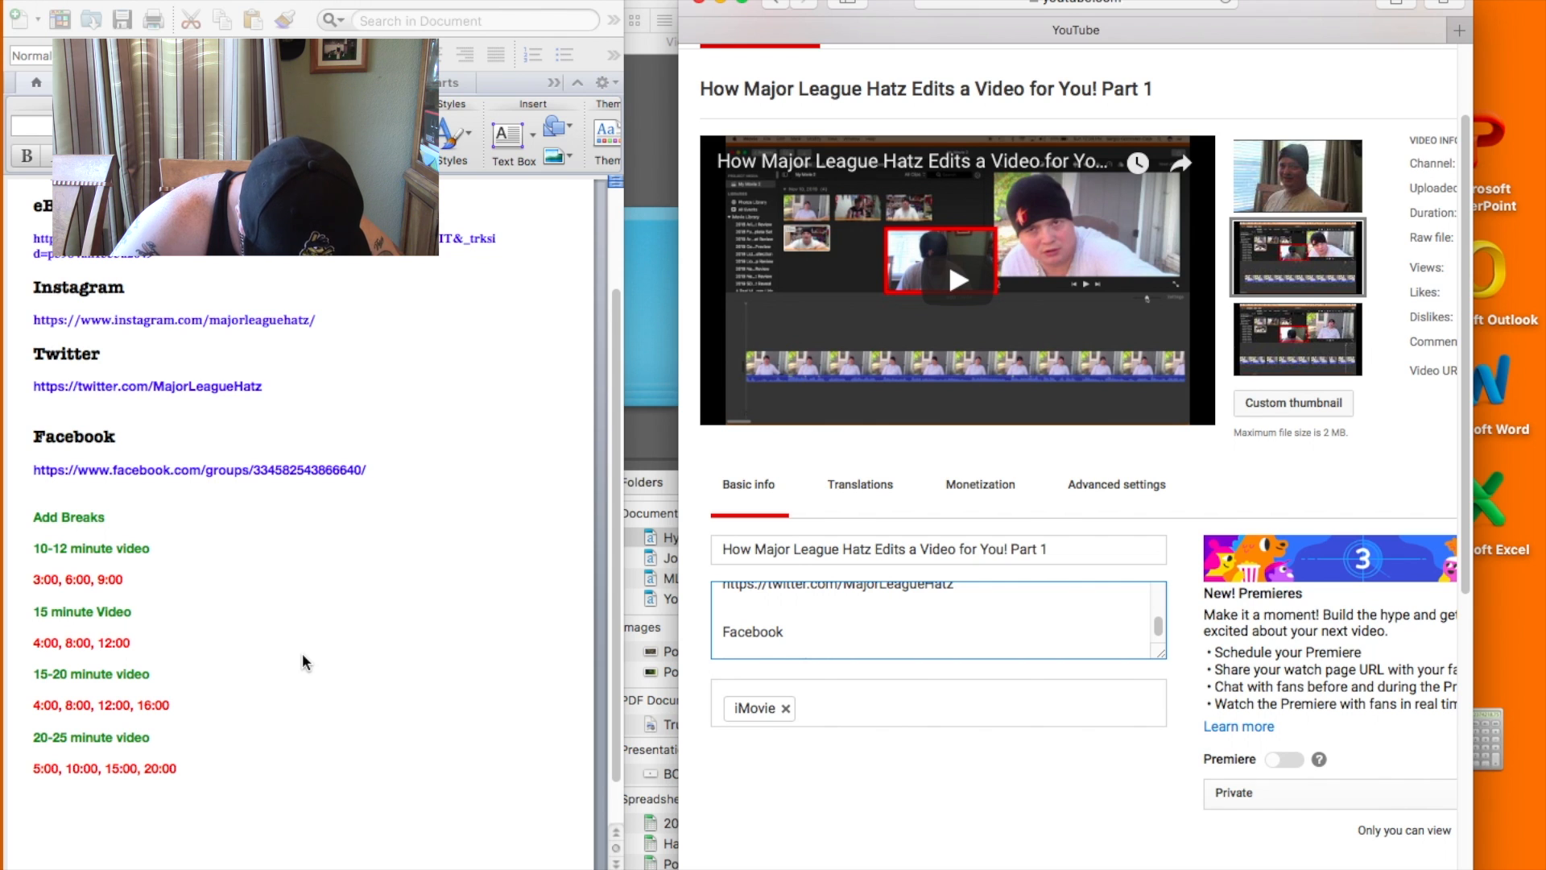
scroll(304, 660, "down", 10)
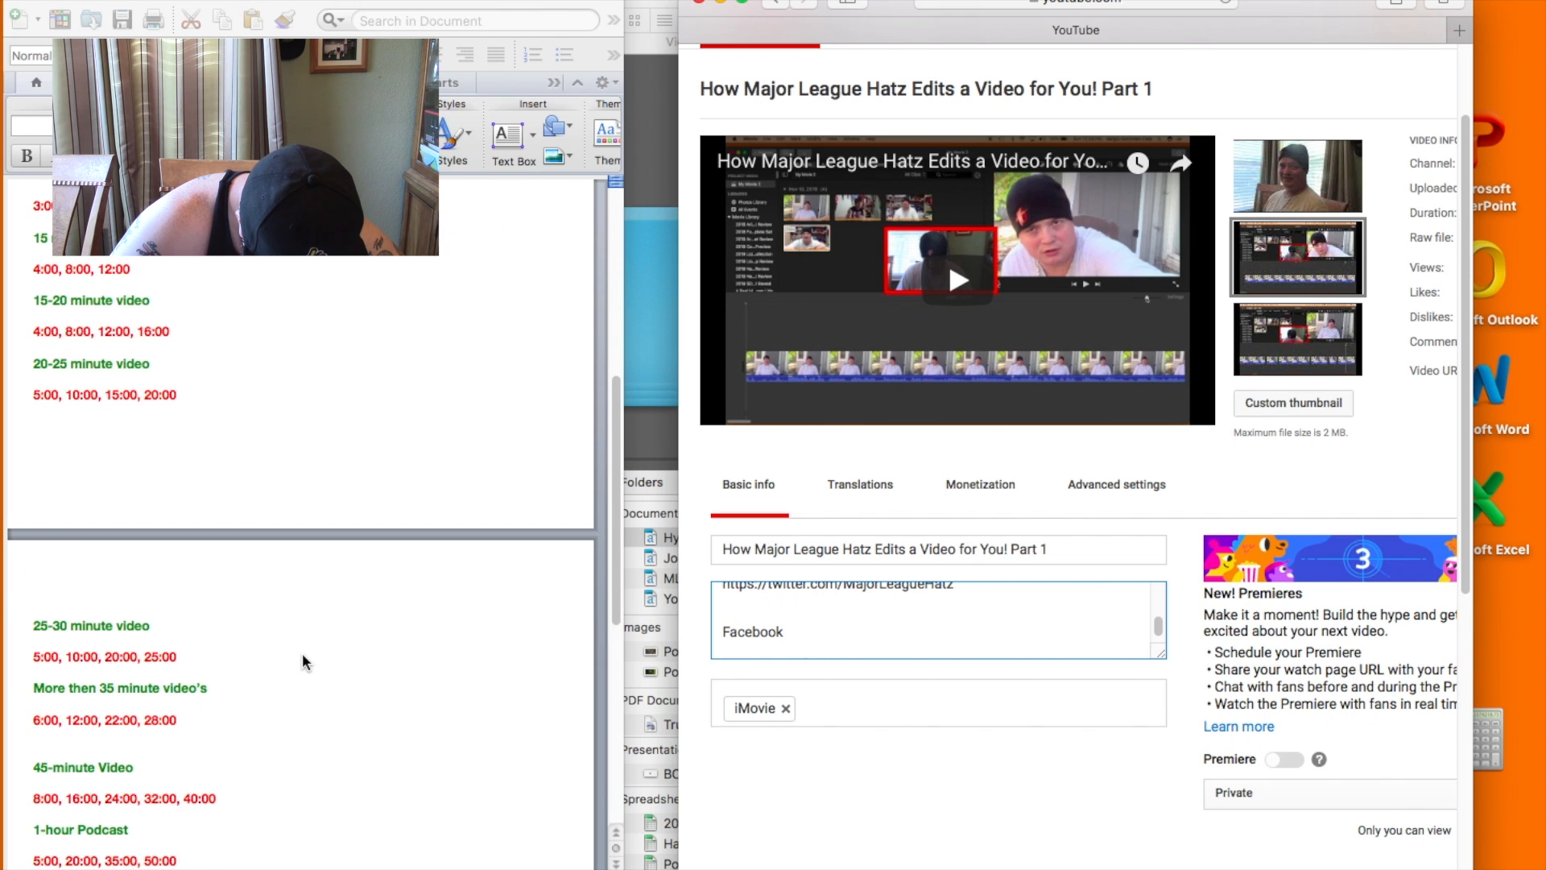
scroll(303, 660, "down", 1)
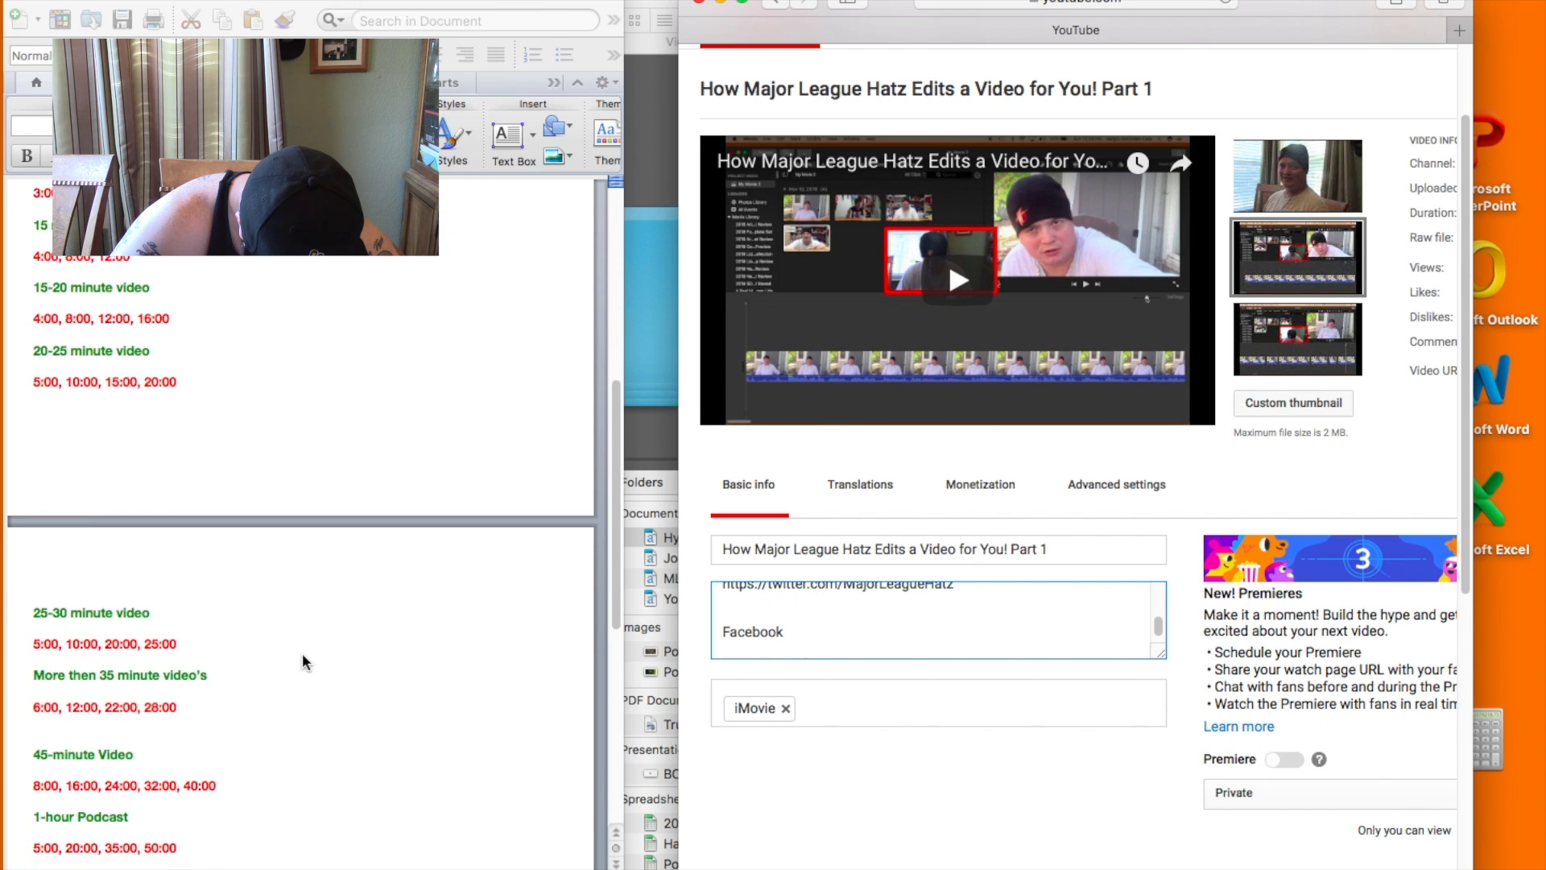
left_click(219, 769)
left_click_drag(217, 771, 34, 771)
key("super+c")
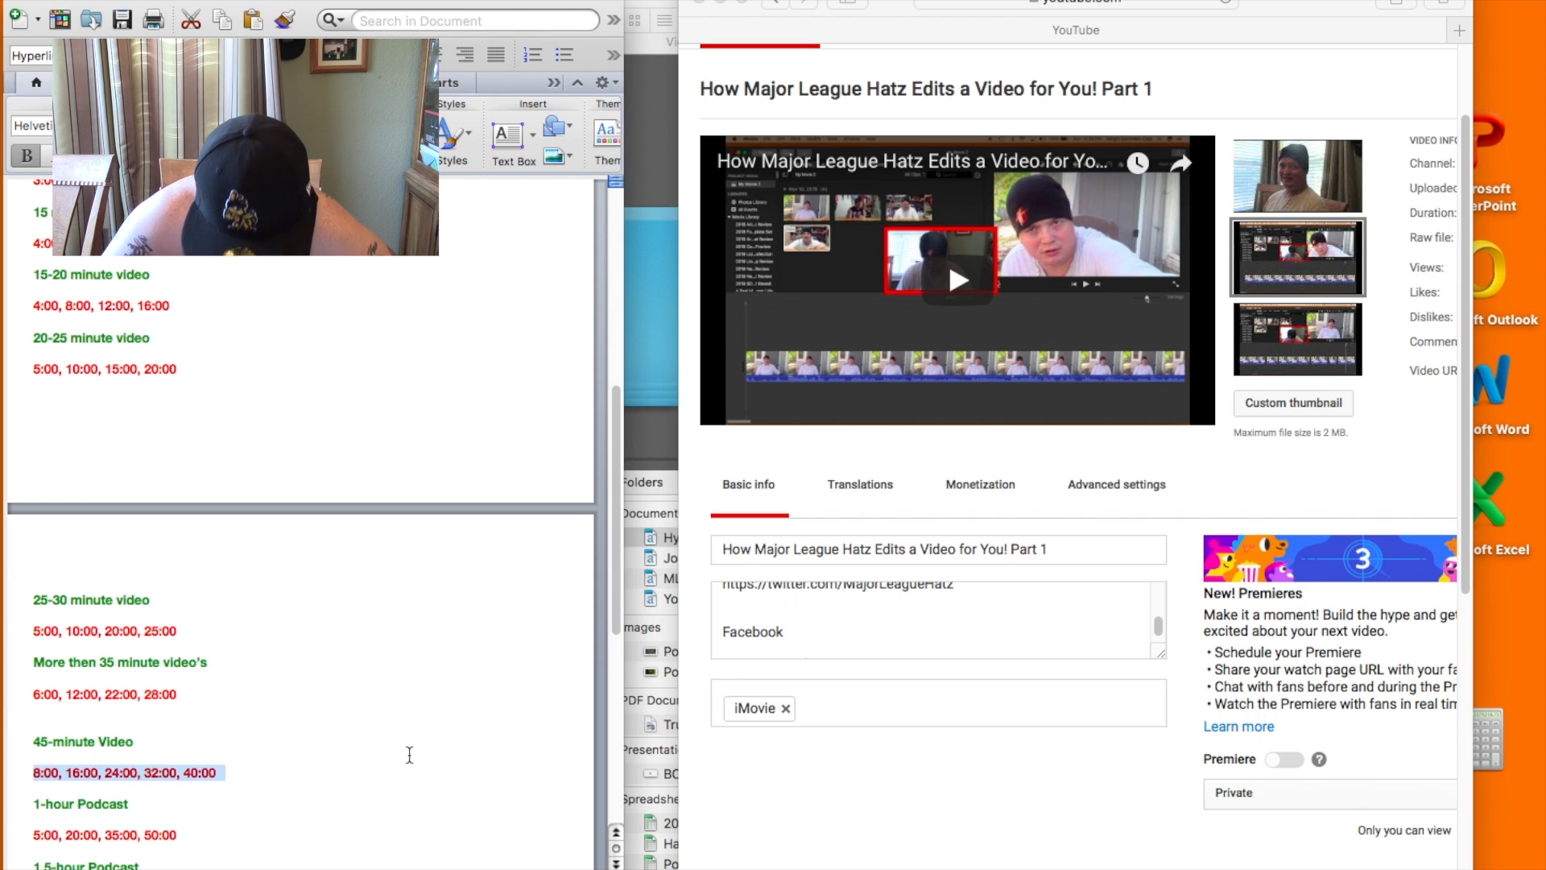
Step: Return to the video's edit page in the browser and turn on Monetize with ads
left_click(1047, 640)
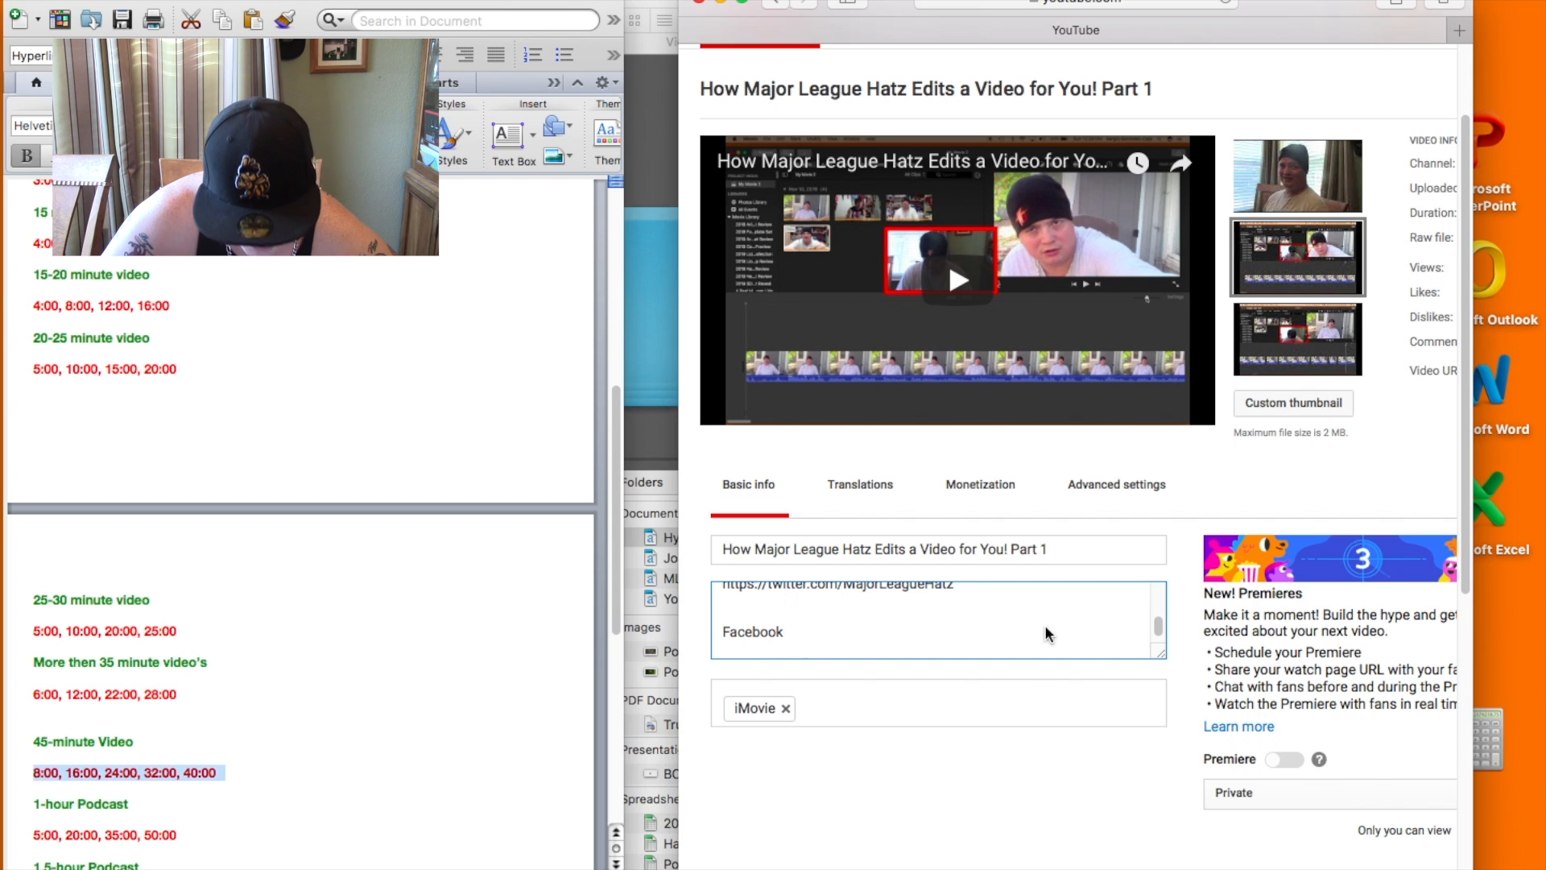
left_click(741, 2)
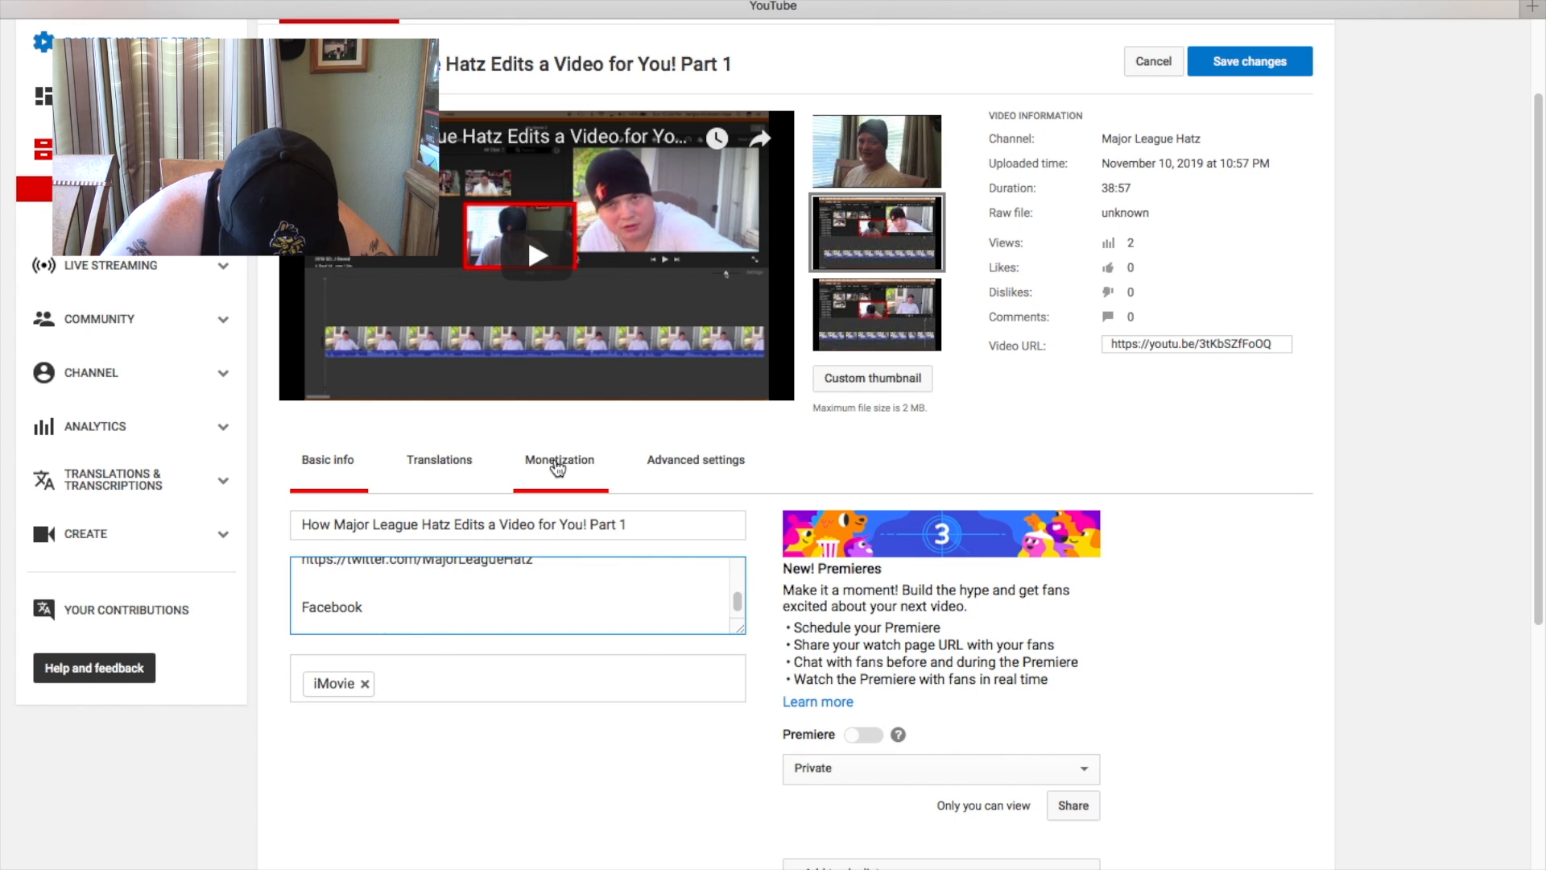
left_click(557, 465)
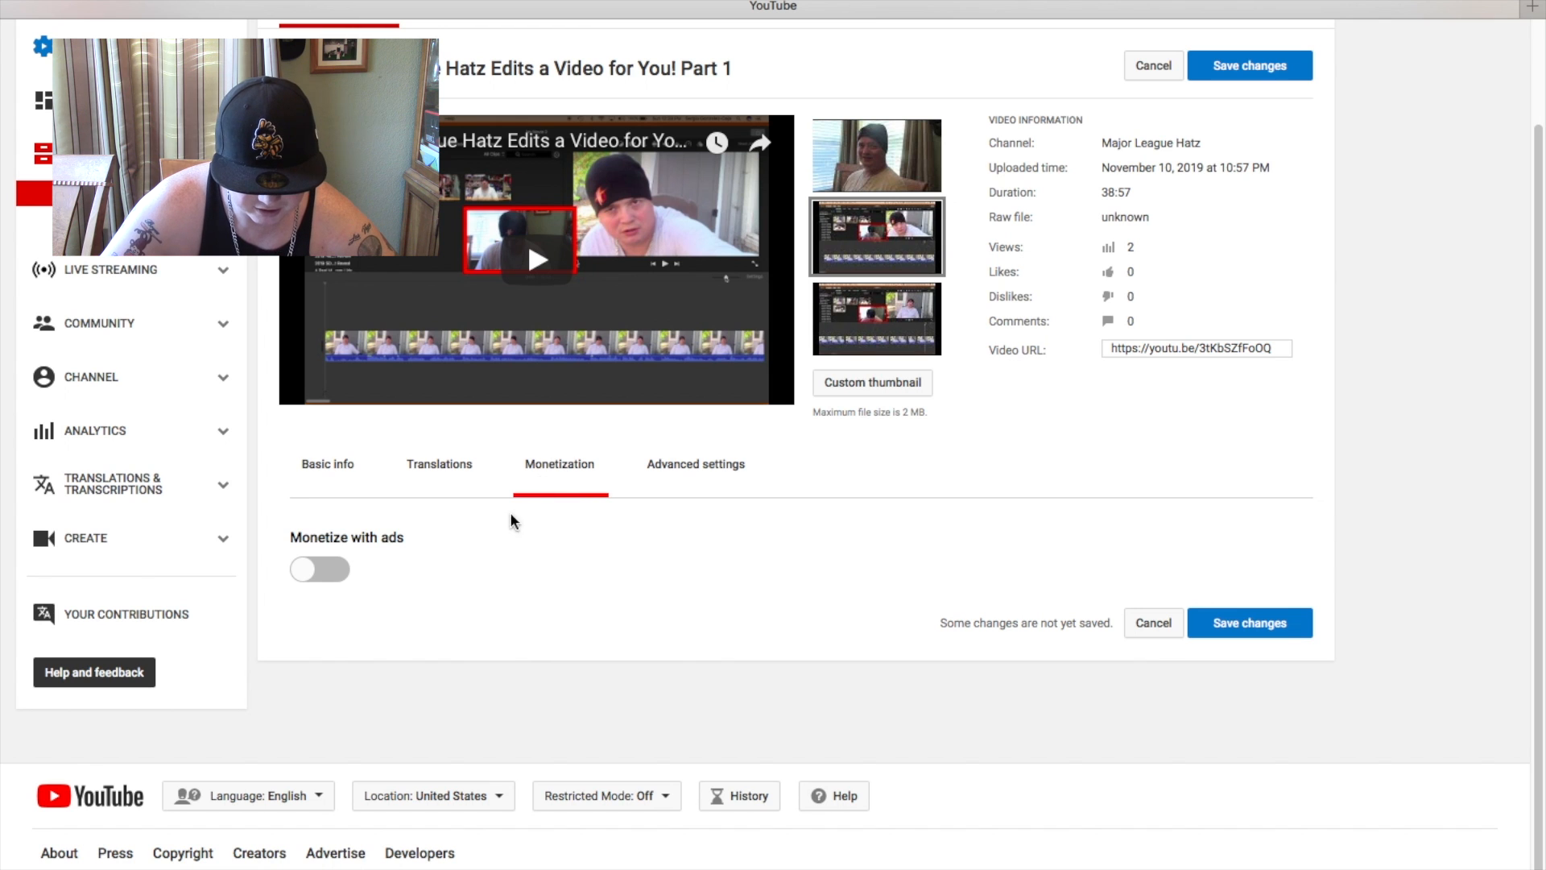
left_click(332, 566)
scroll(634, 573, "down", 3)
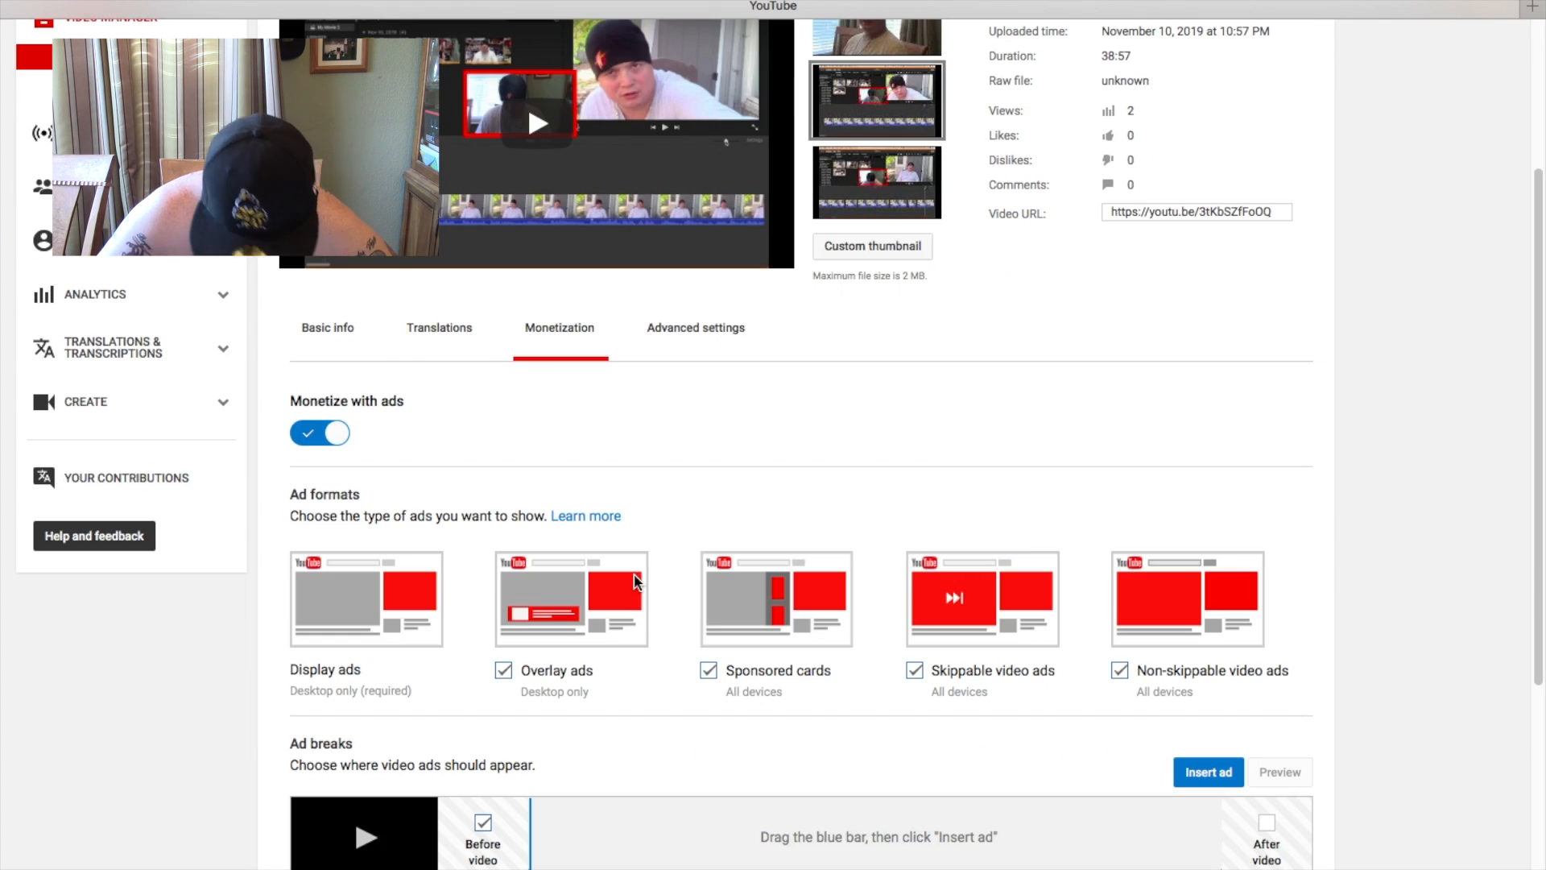
scroll(905, 449, "down", 4)
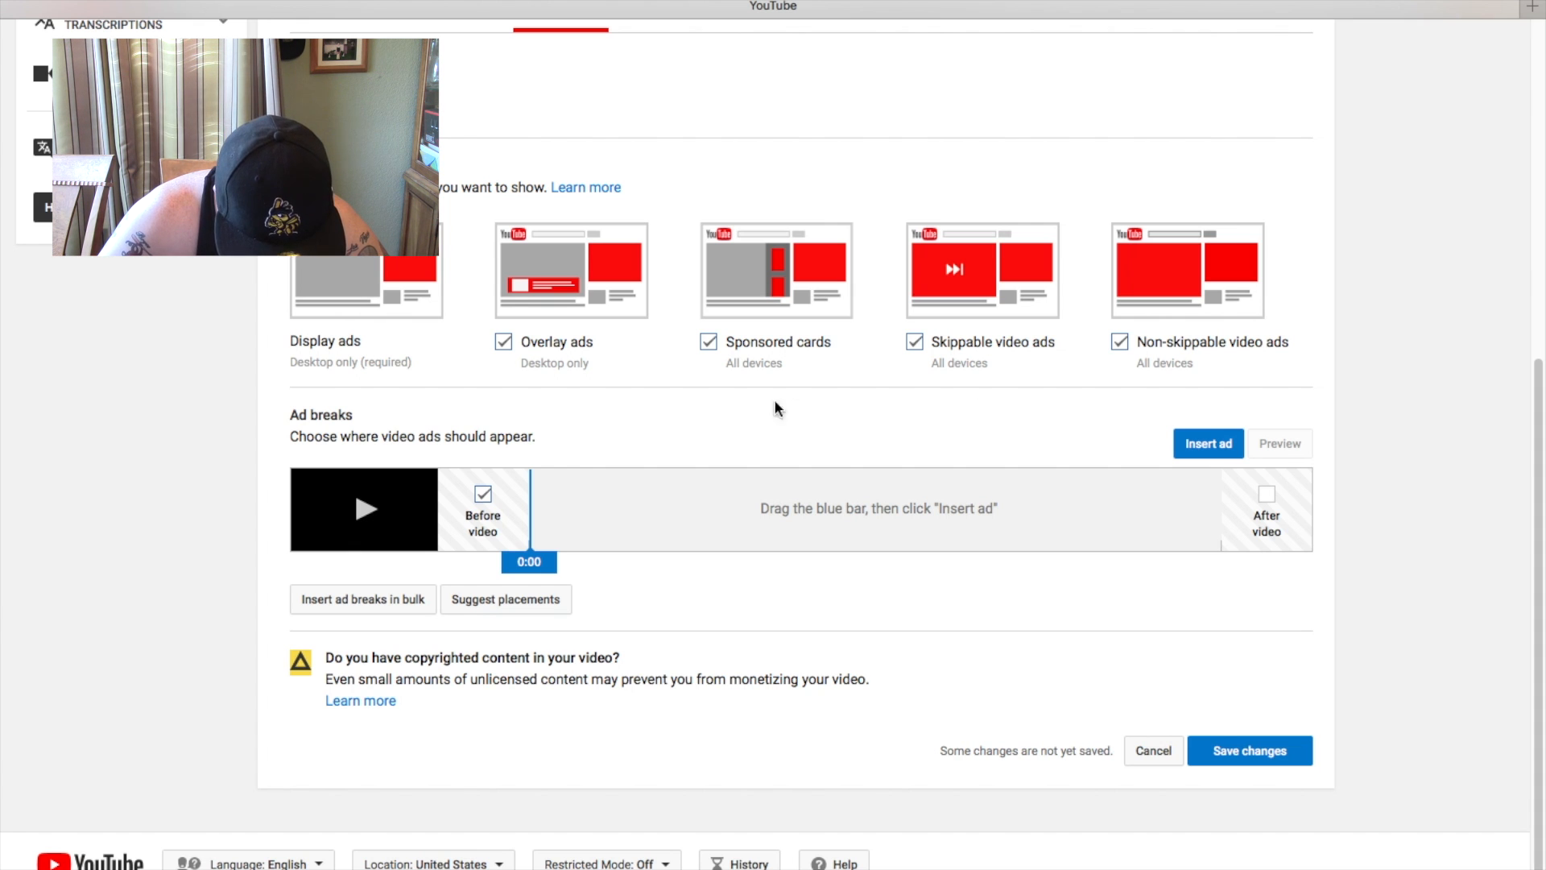
Step: Insert ad breaks in bulk from the copied times, removing 40:00 so that only 8:00, 16:00, 24:00 and 32:00 are used
left_click(391, 602)
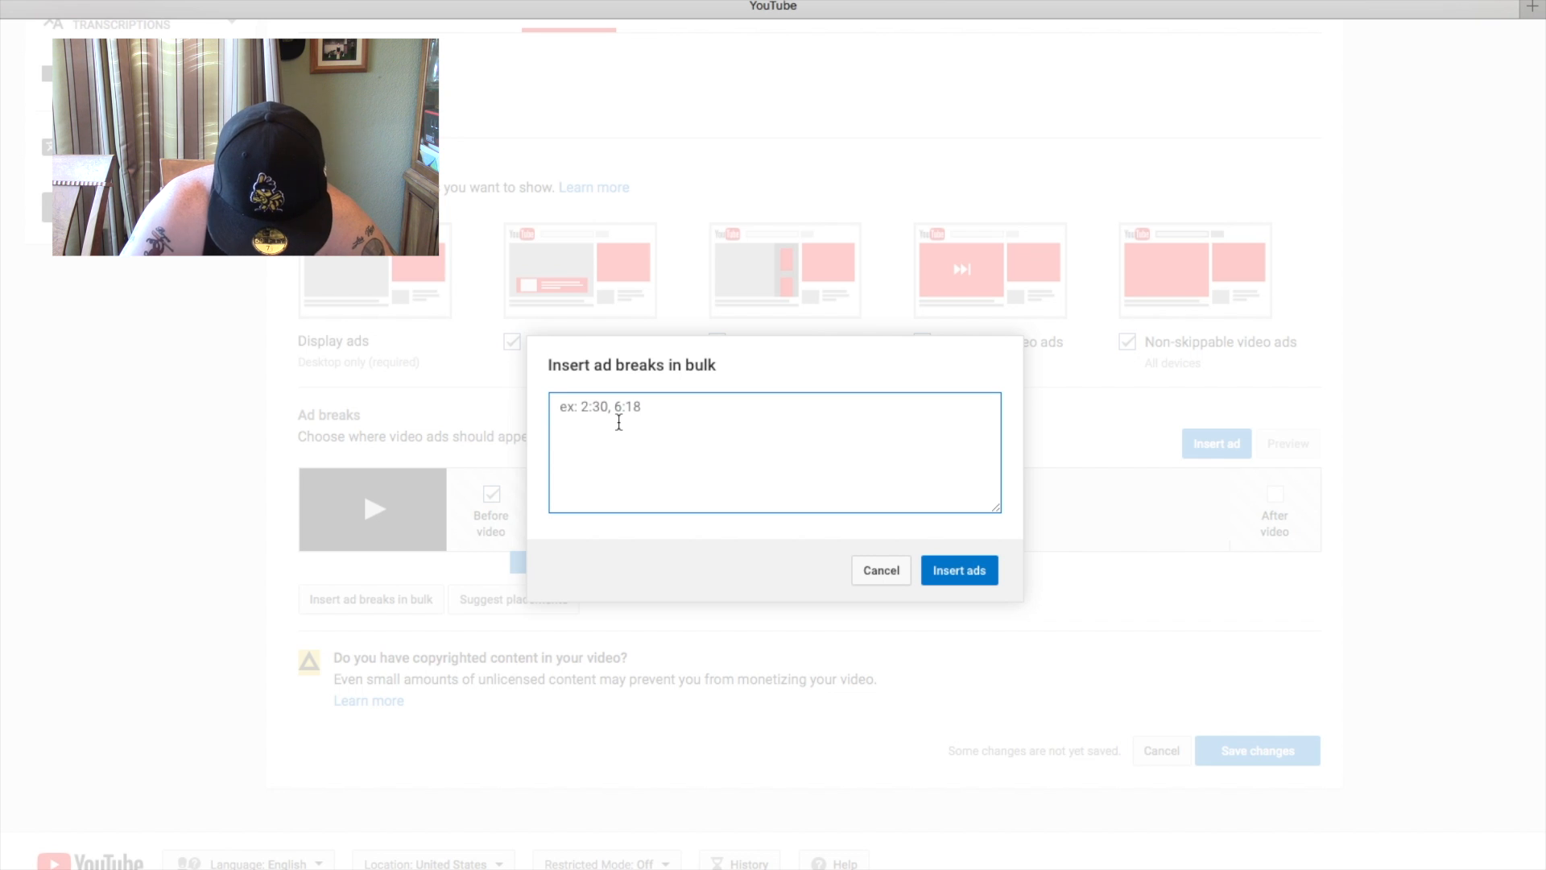
key("super+v")
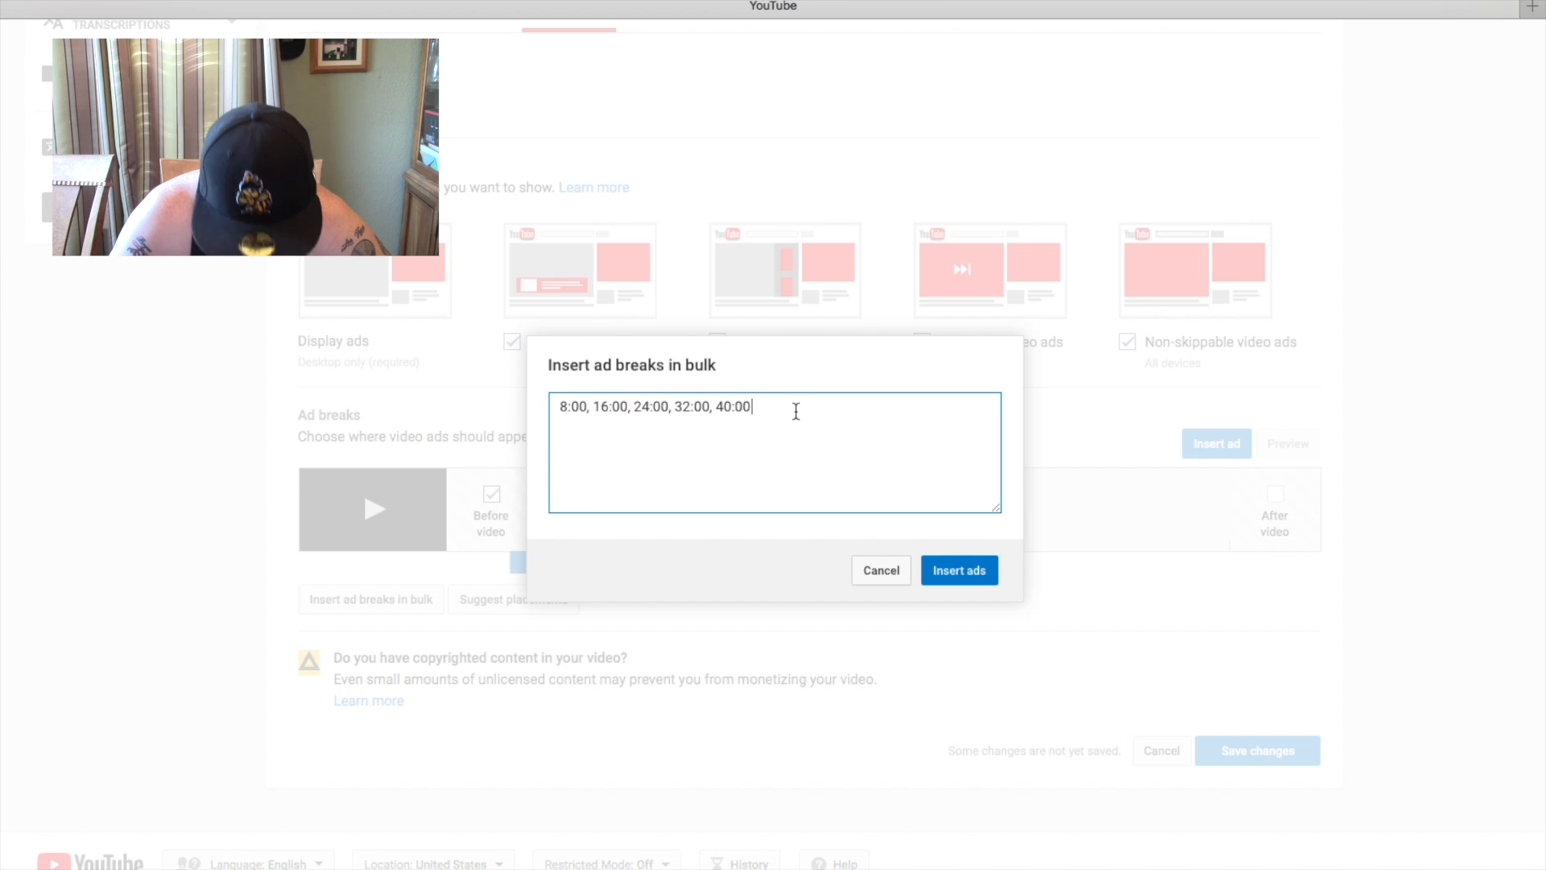
key("BackSpace")
key("BackSpace")
key("BackSpace")
key("BackSpace")
key("BackSpace")
key("BackSpace")
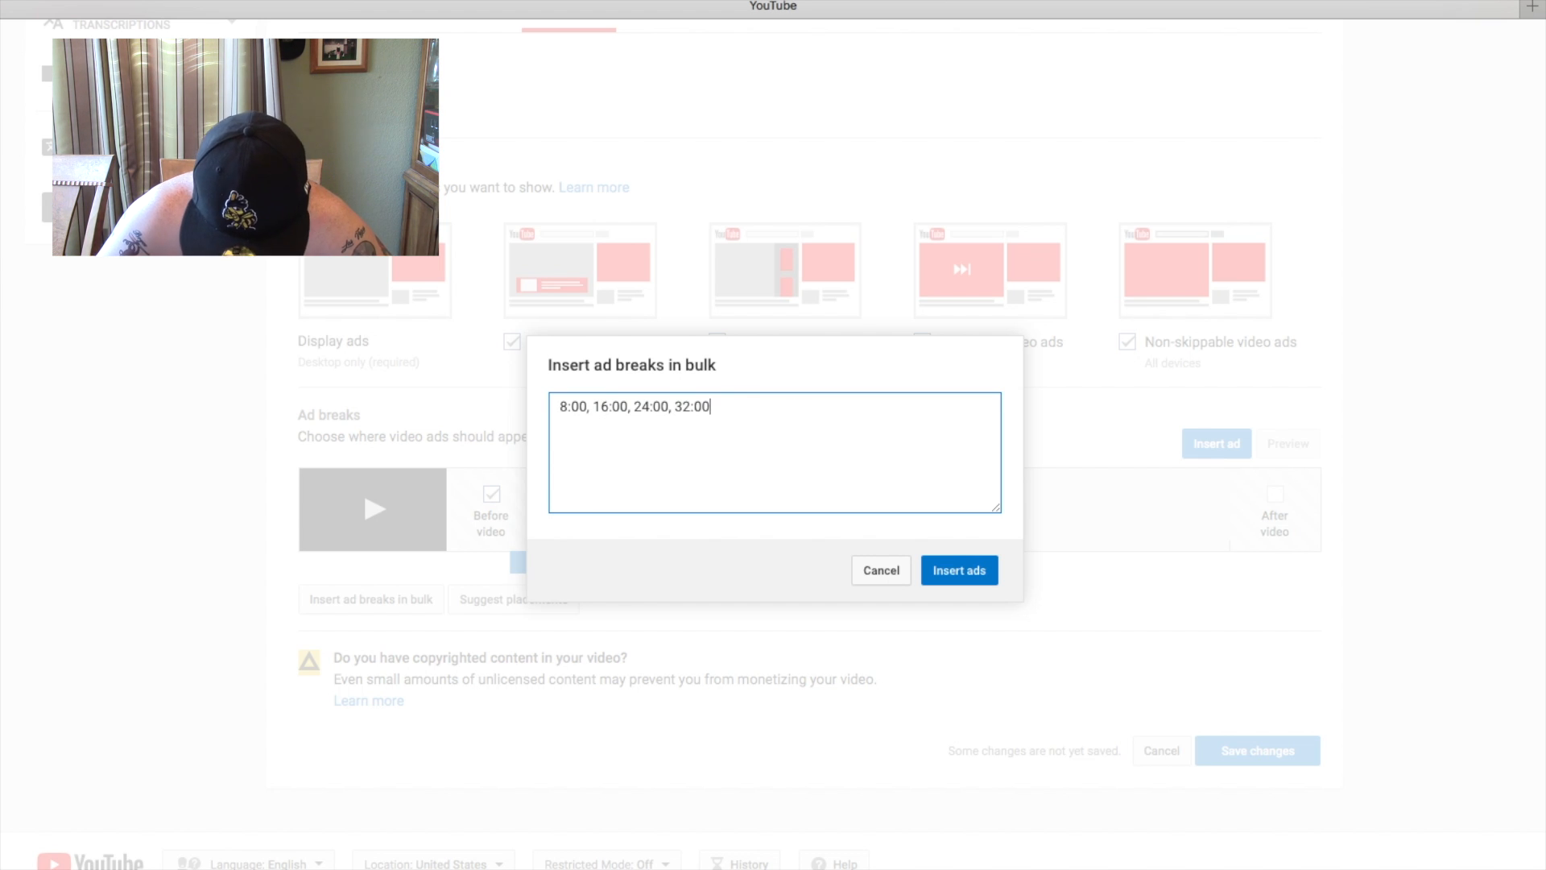
left_click(964, 568)
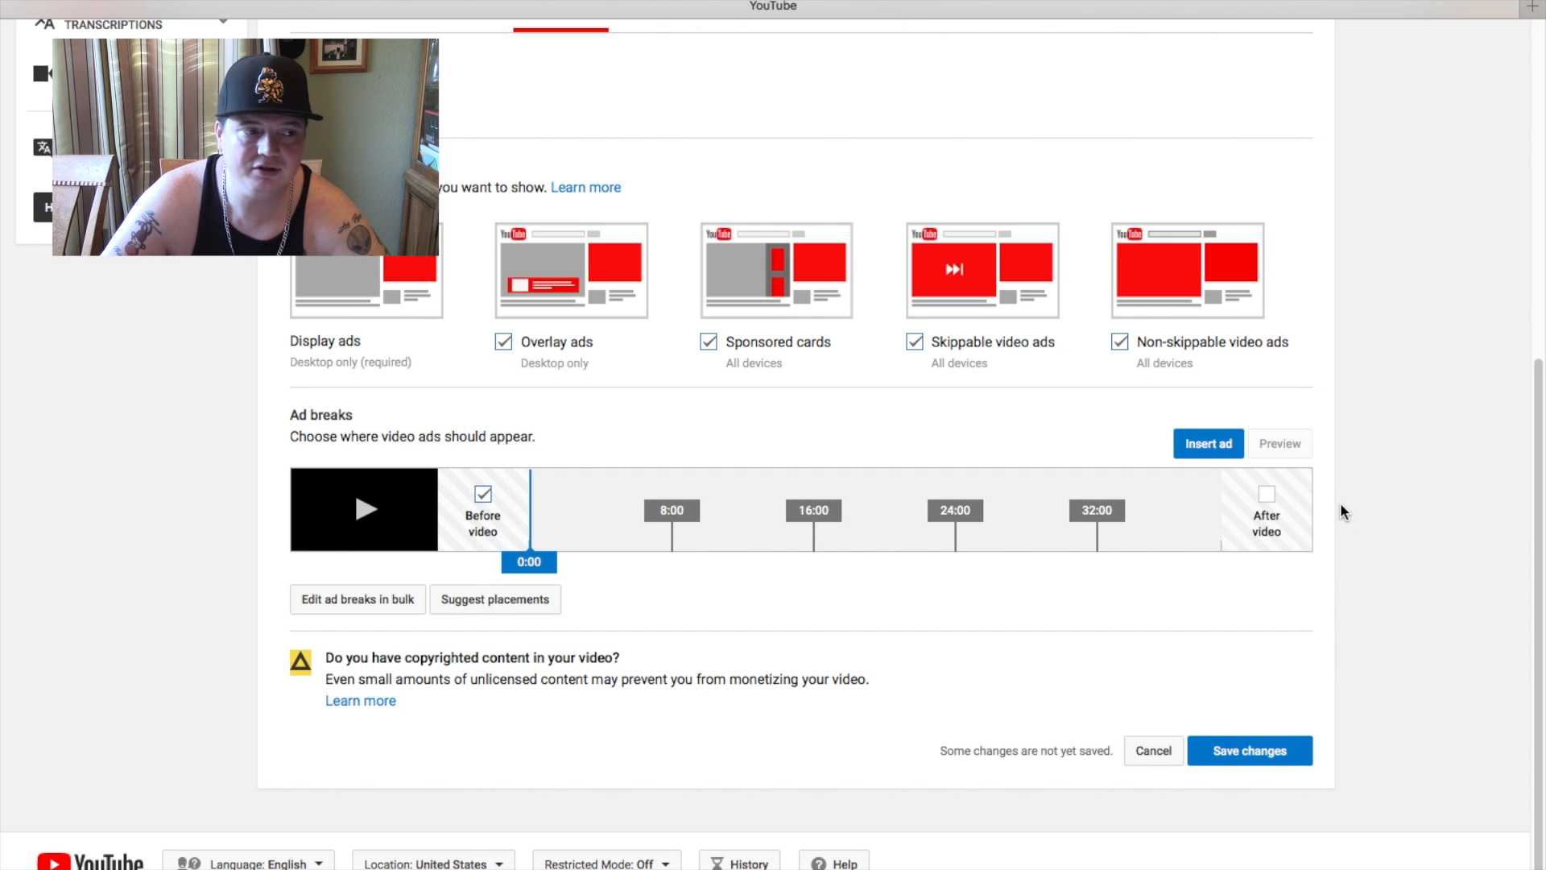
Step: Review the video's monetization settings and save the changes to the video
scroll(1341, 505, "up", 2)
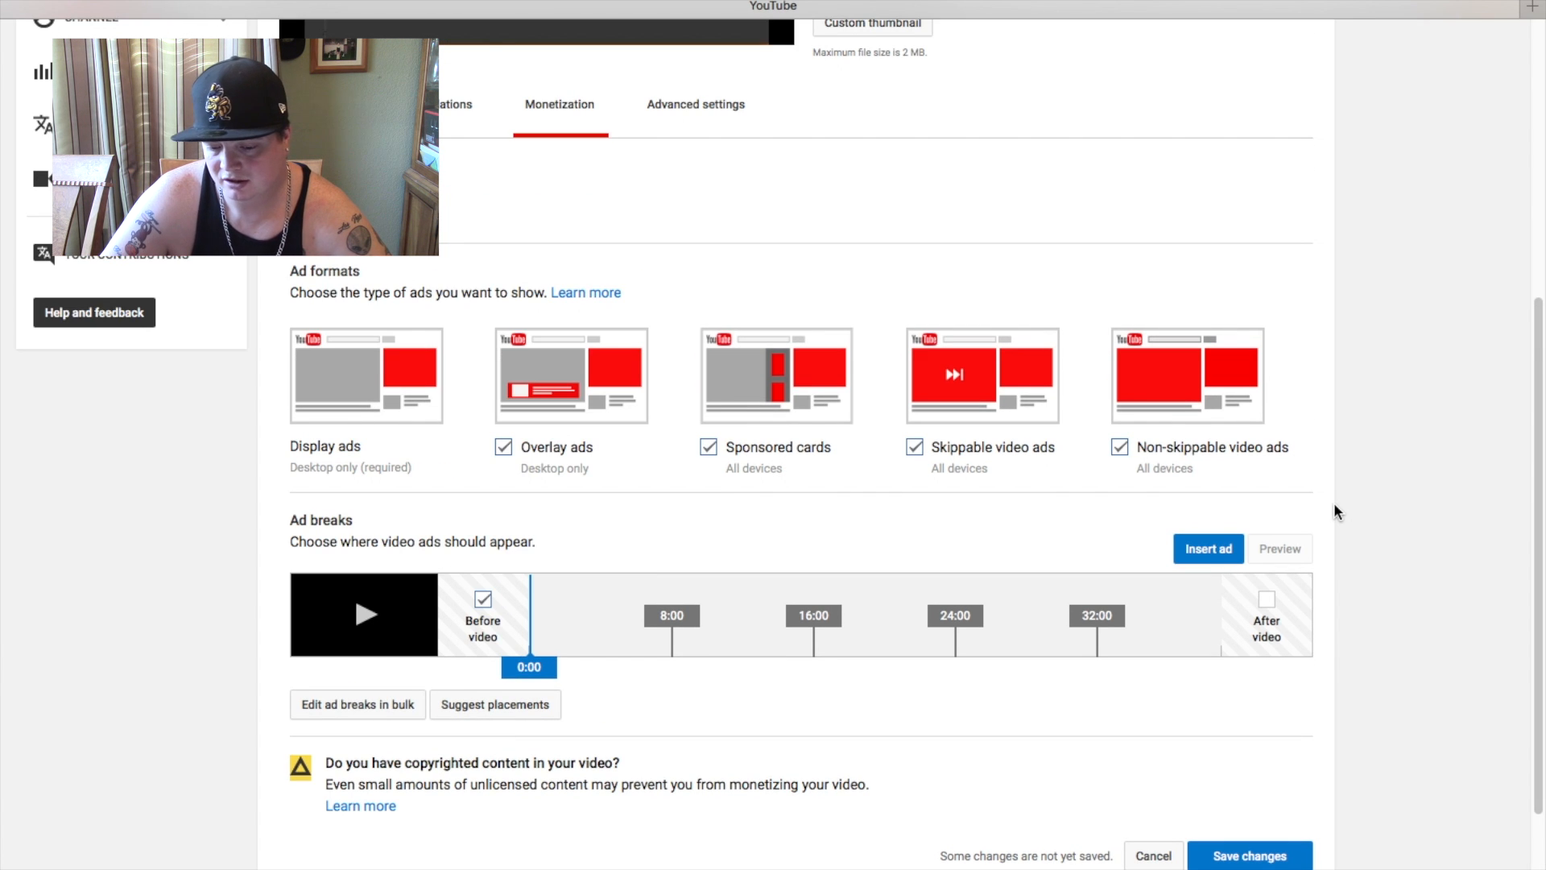
scroll(1333, 503, "up", 3)
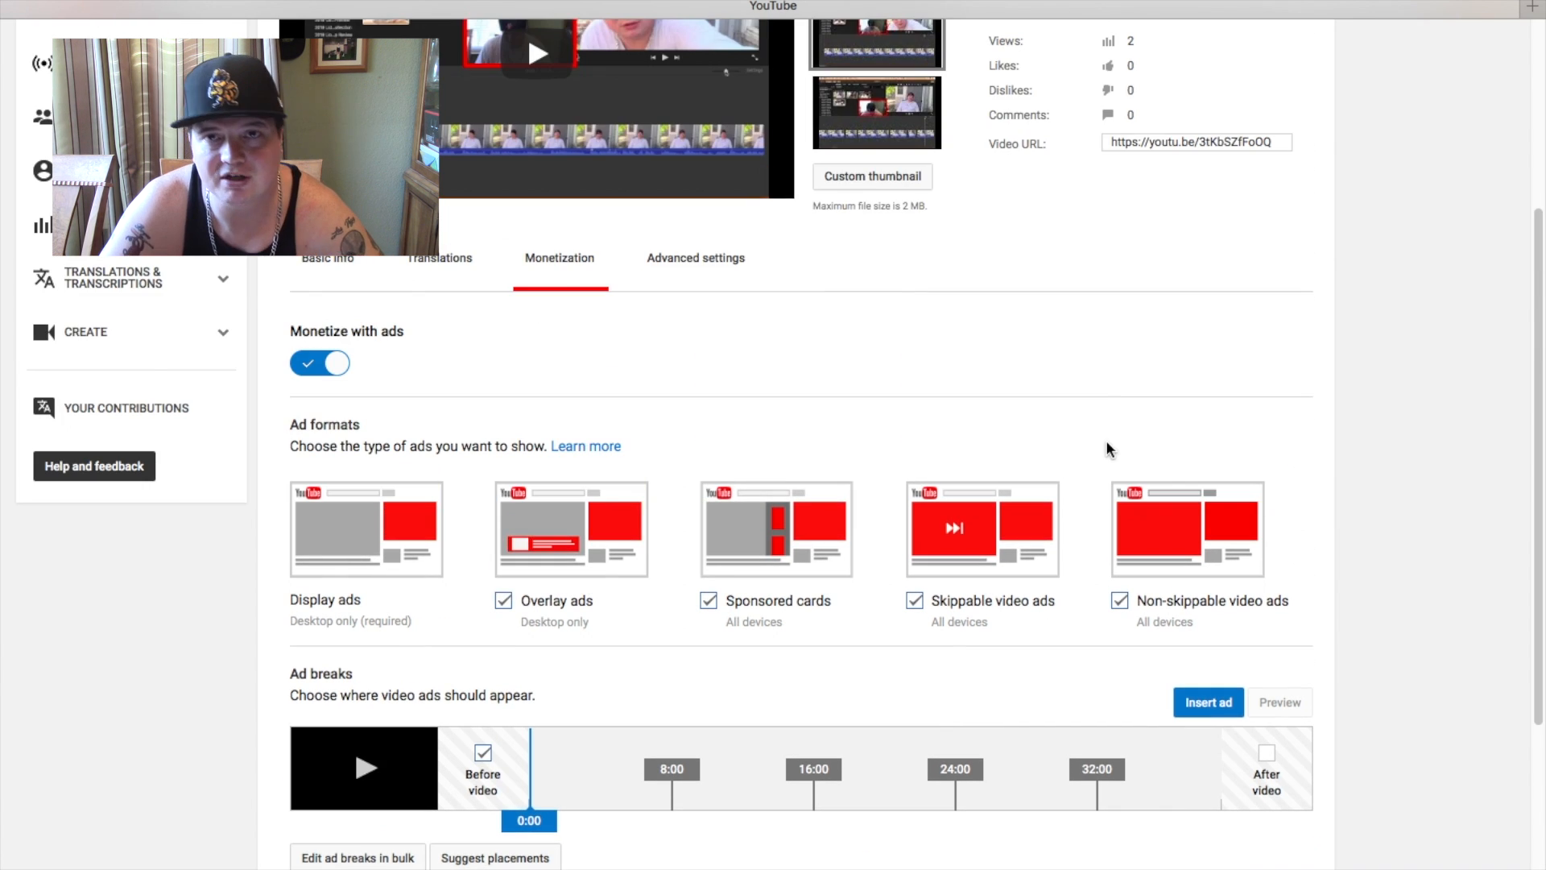
scroll(1106, 435, "up", 6)
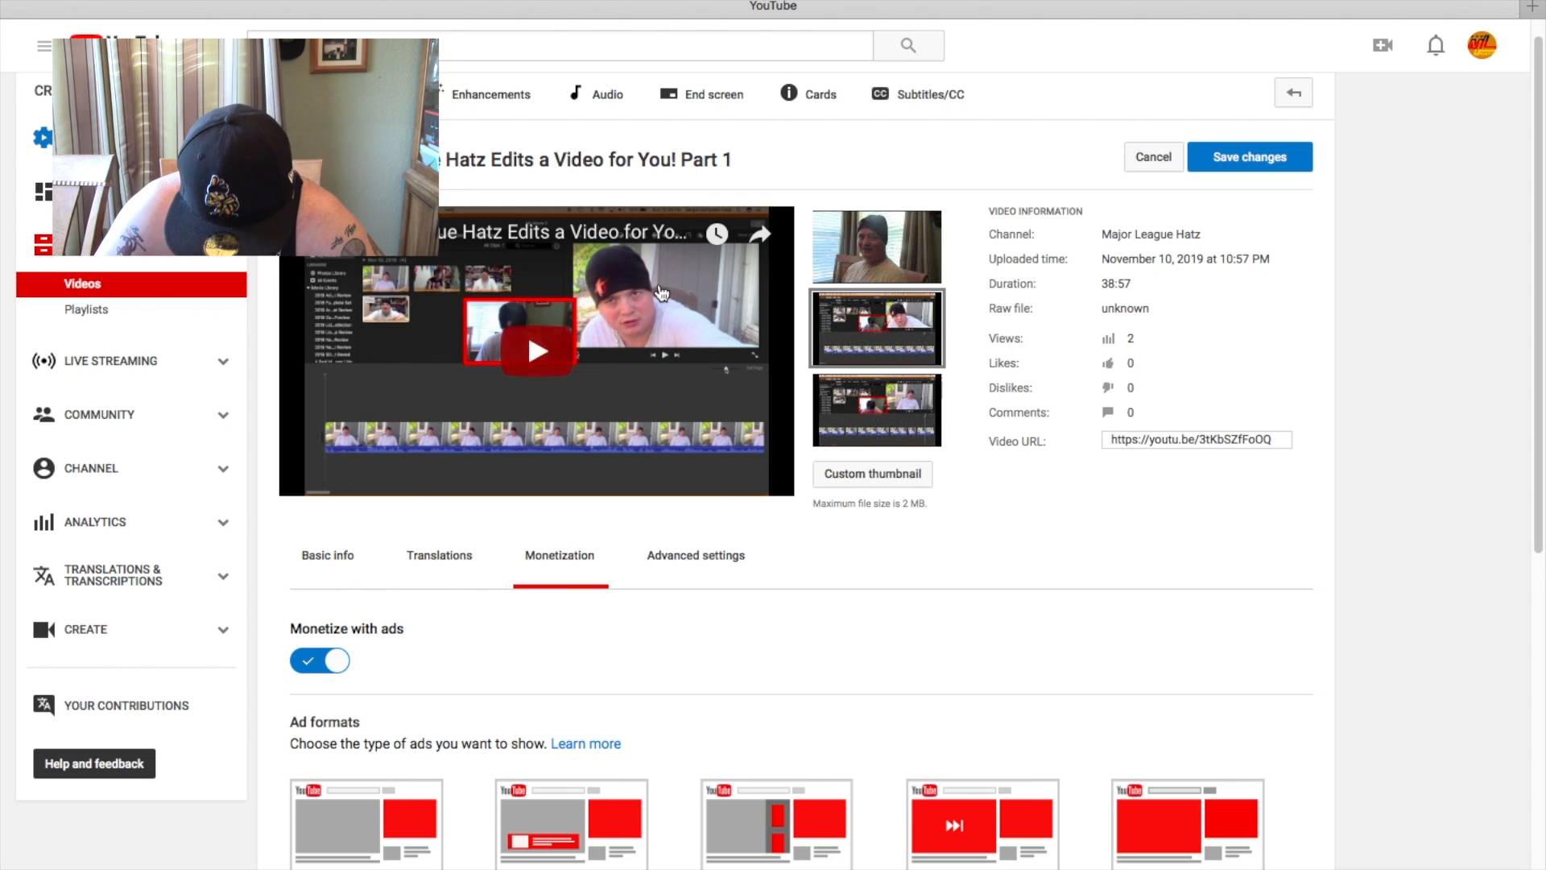
scroll(1072, 444, "down", 1)
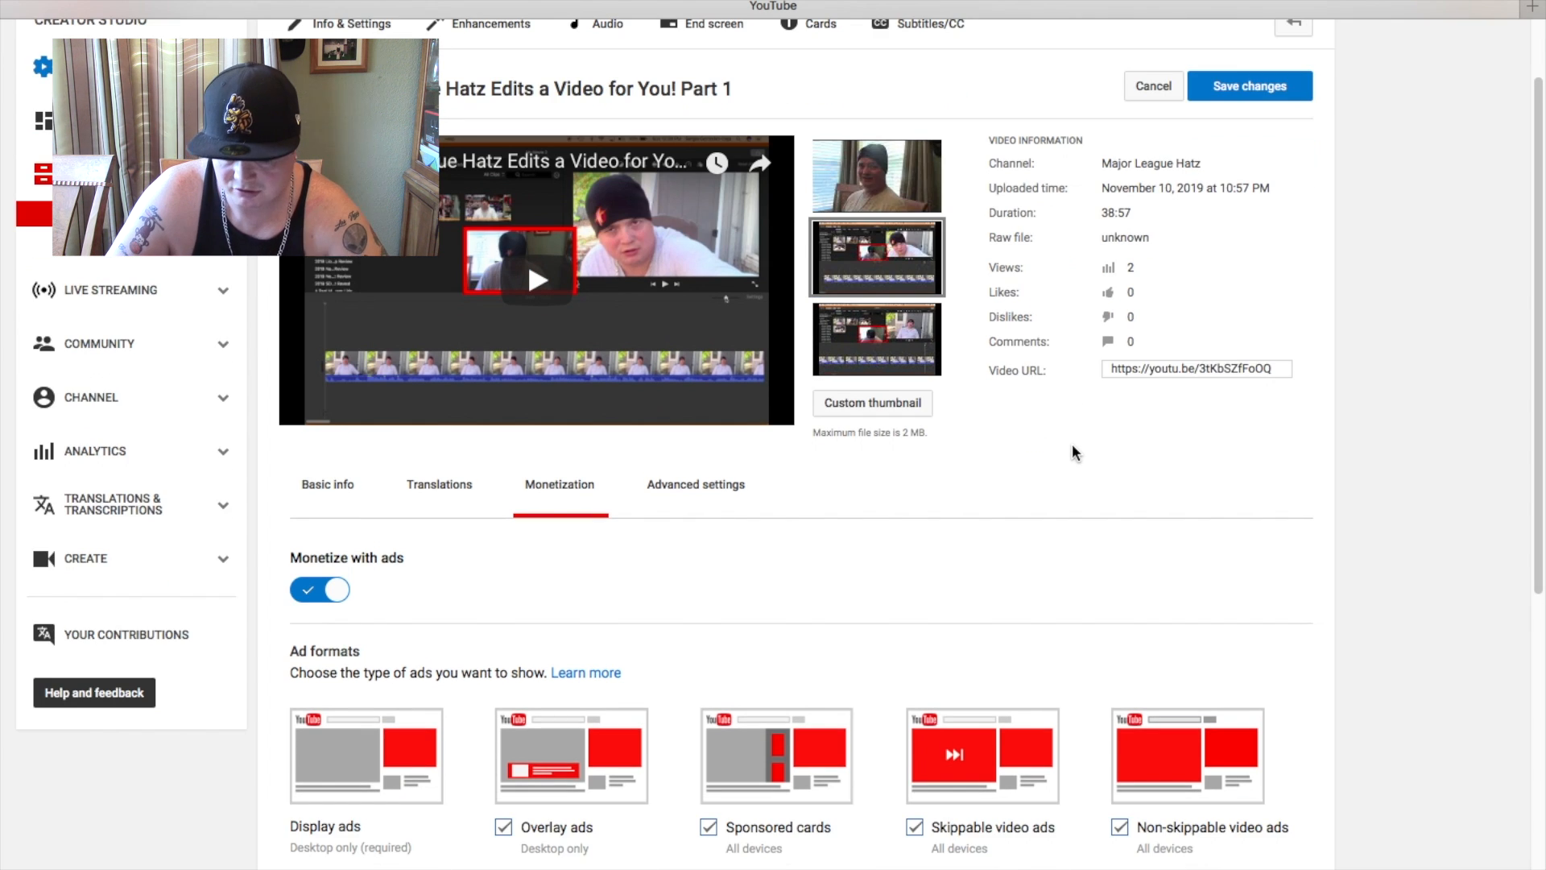
scroll(1075, 445, "down", 2)
scroll(1079, 445, "down", 6)
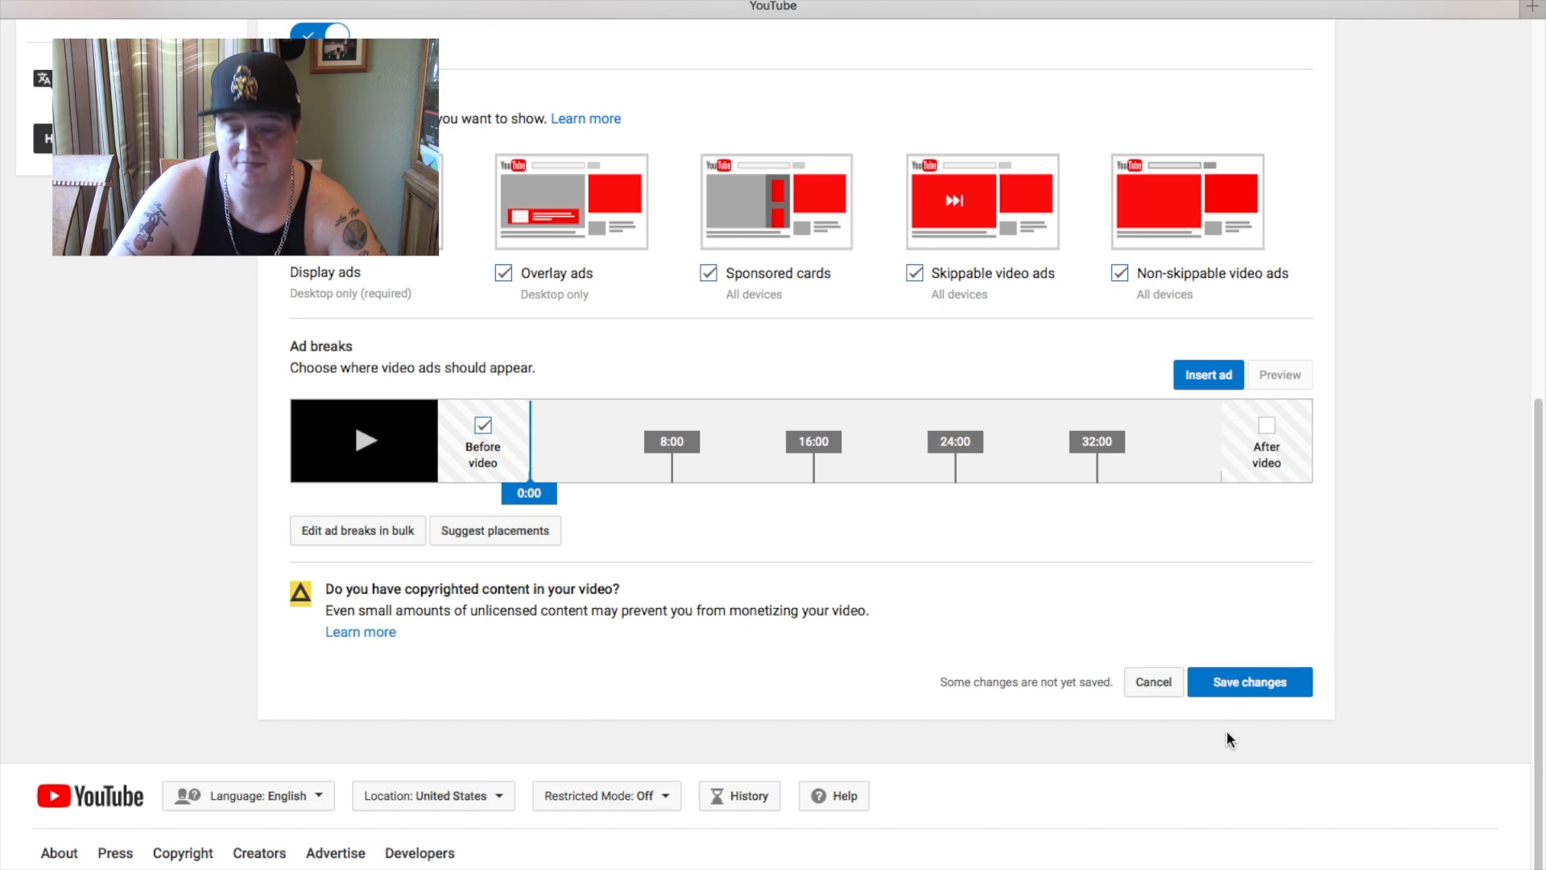
left_click(1238, 692)
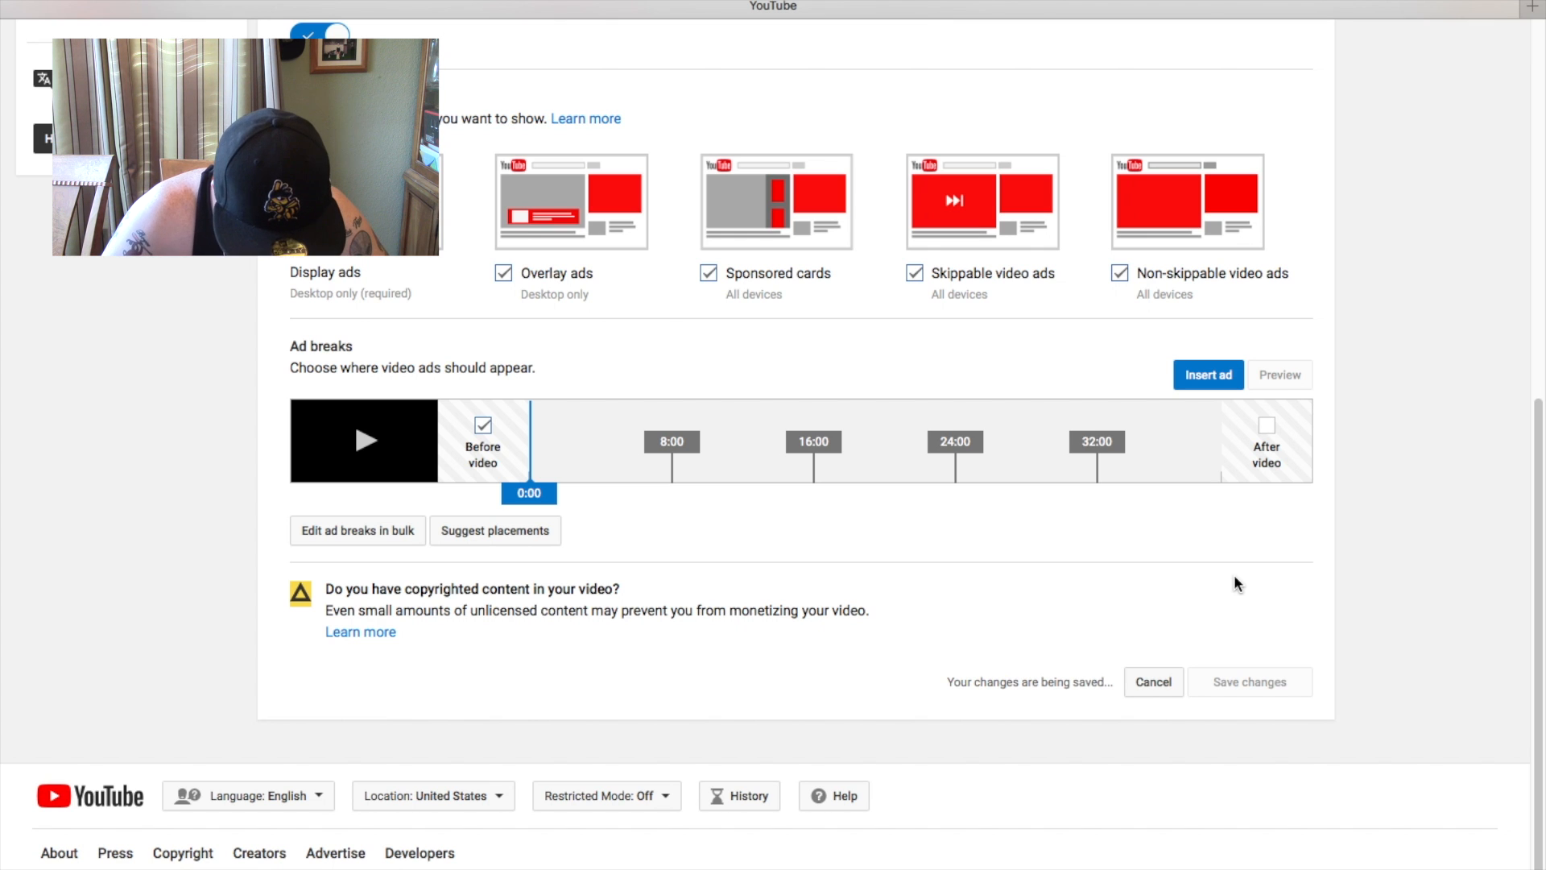
Step: Return to the video's basic info and add the tags mac, apple products and edit techniques
scroll(1234, 573, "up", 4)
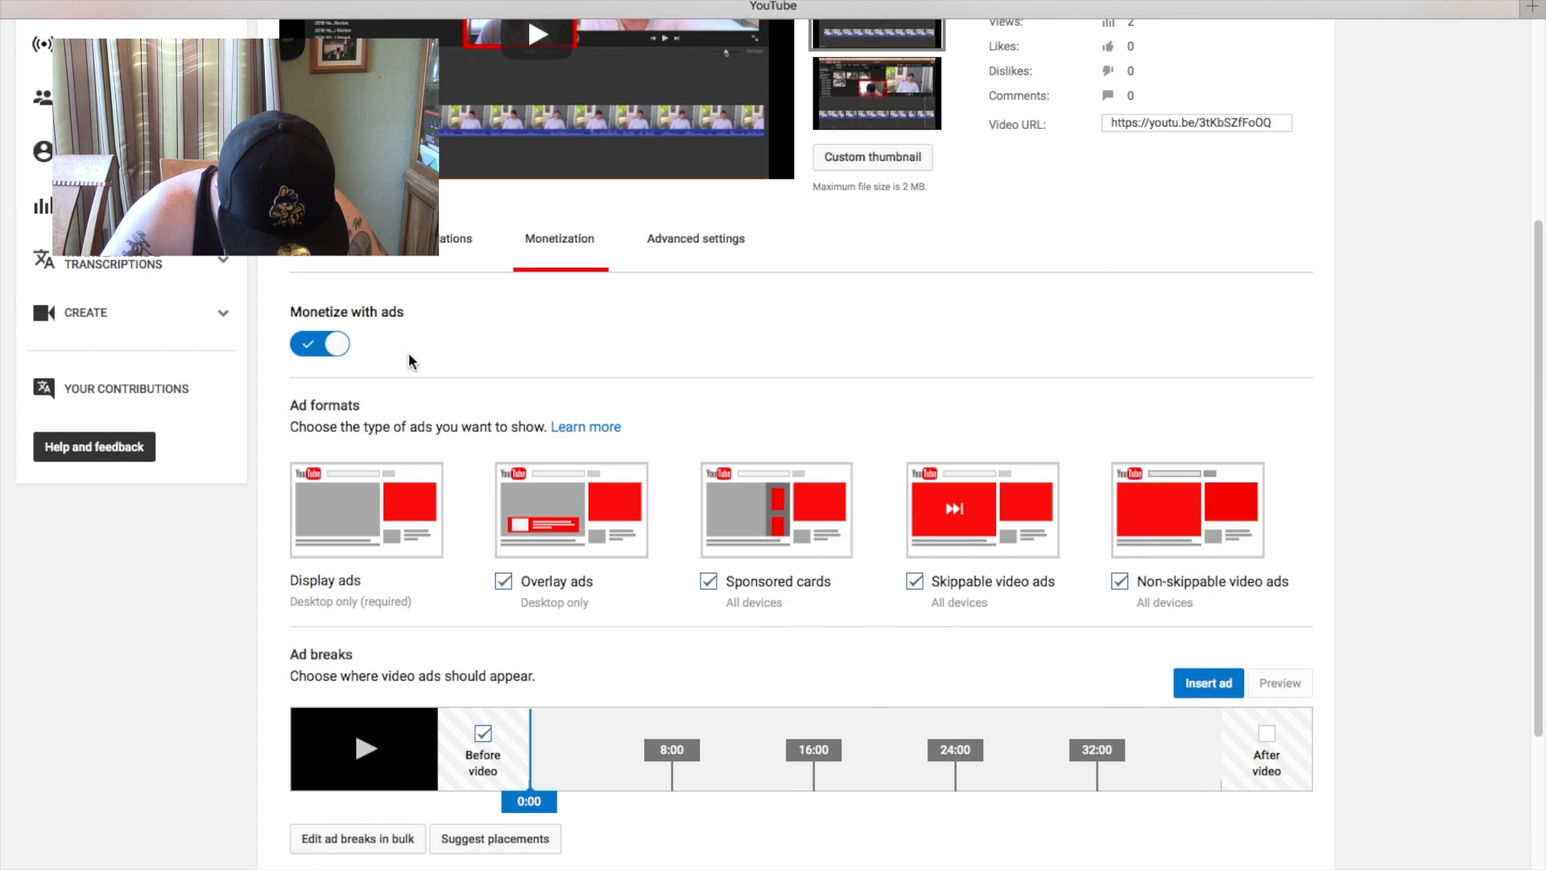
left_click(328, 242)
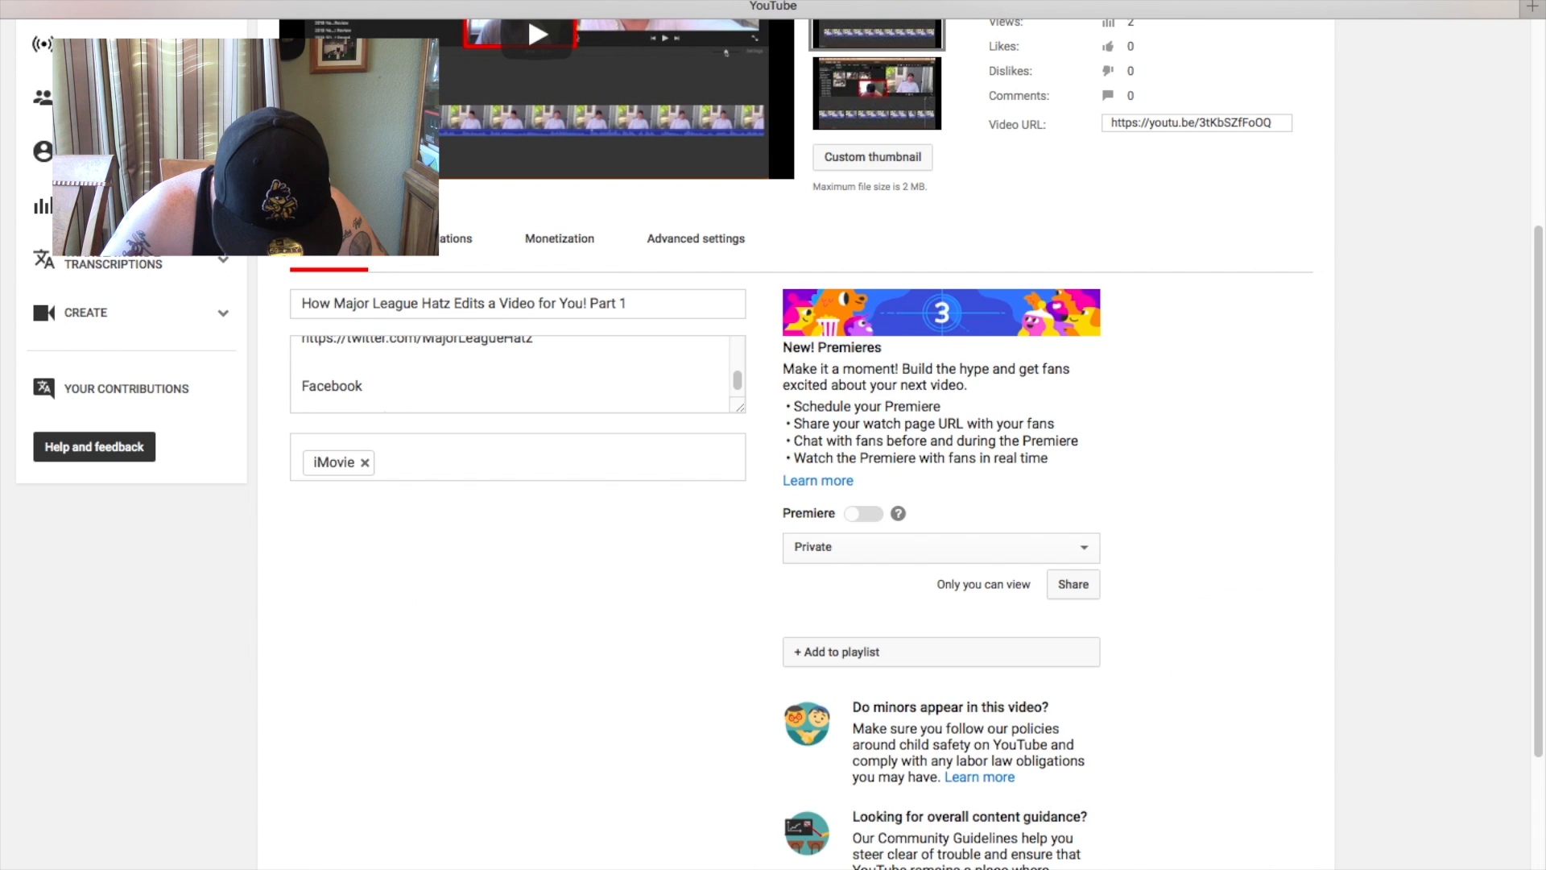
left_click(409, 449)
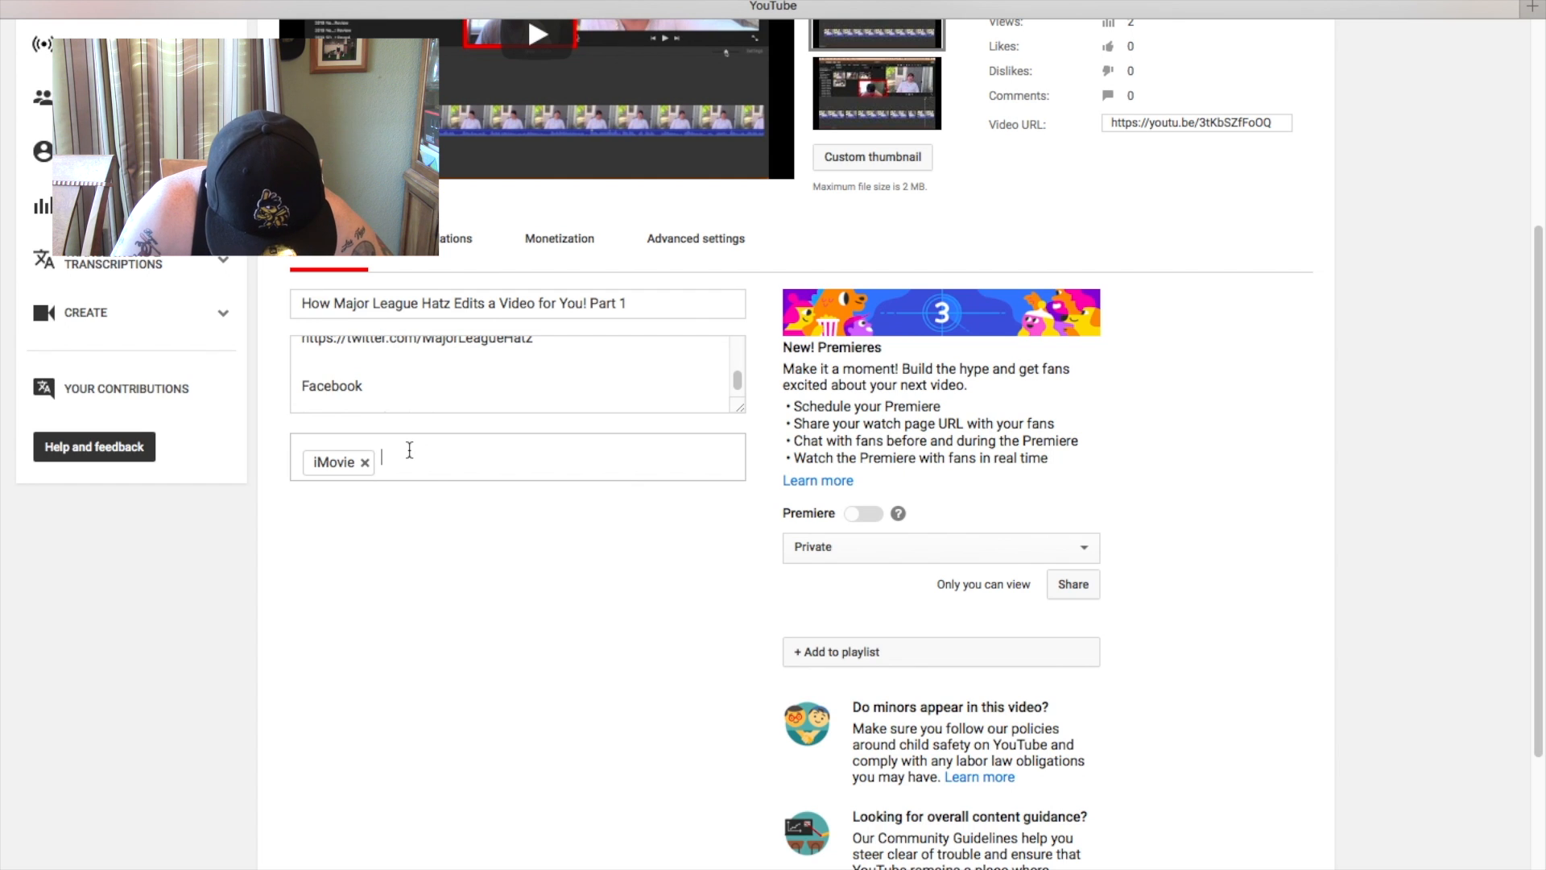
type("mac")
key("Return")
type("appl")
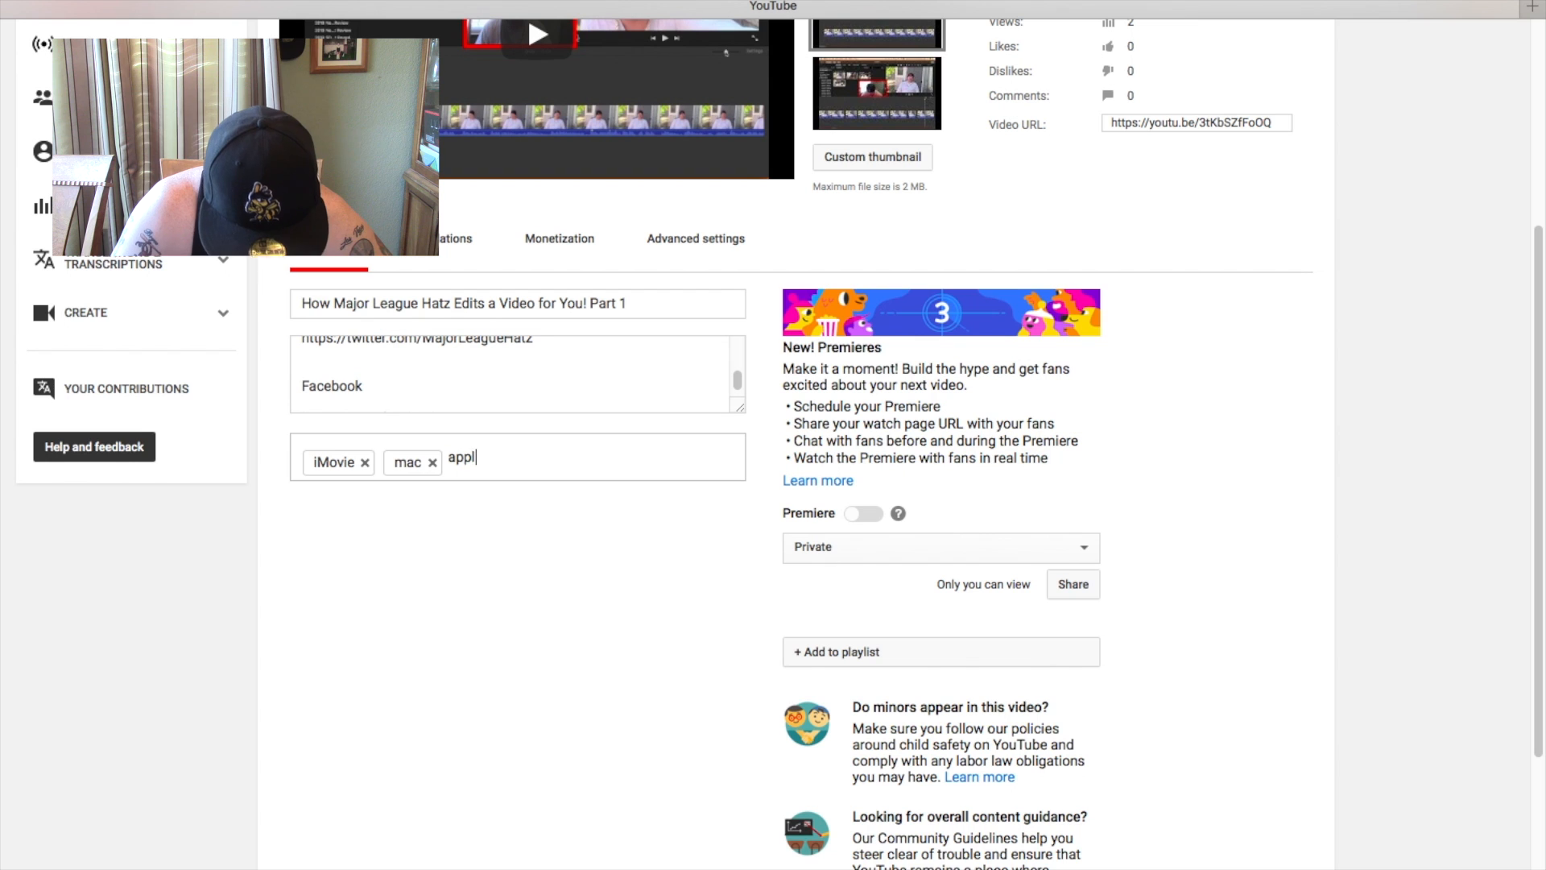
type("e products")
key("Return")
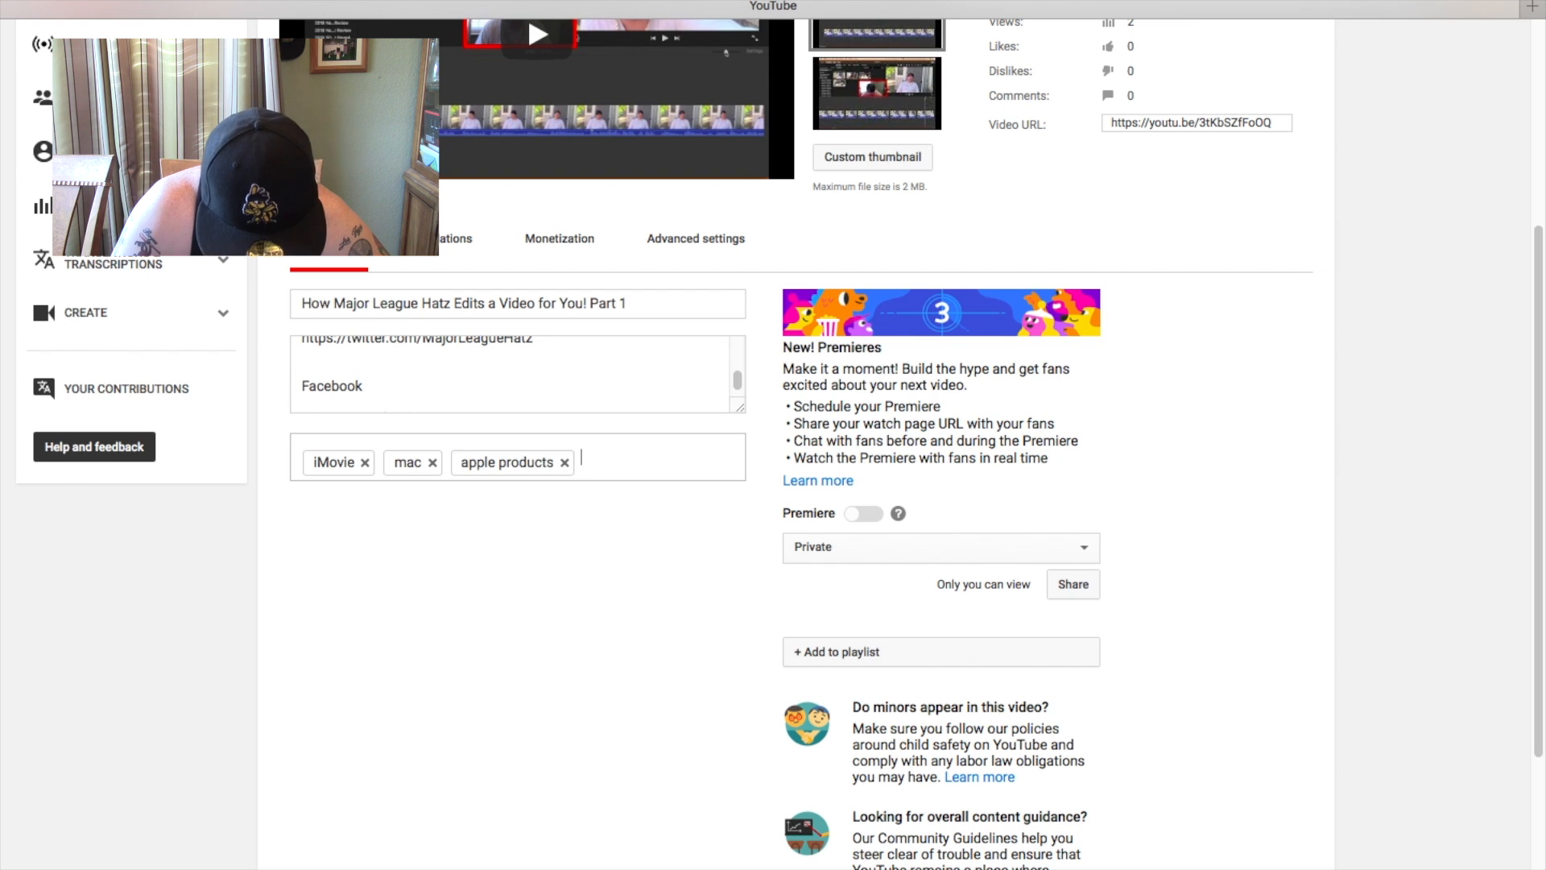
type("ed")
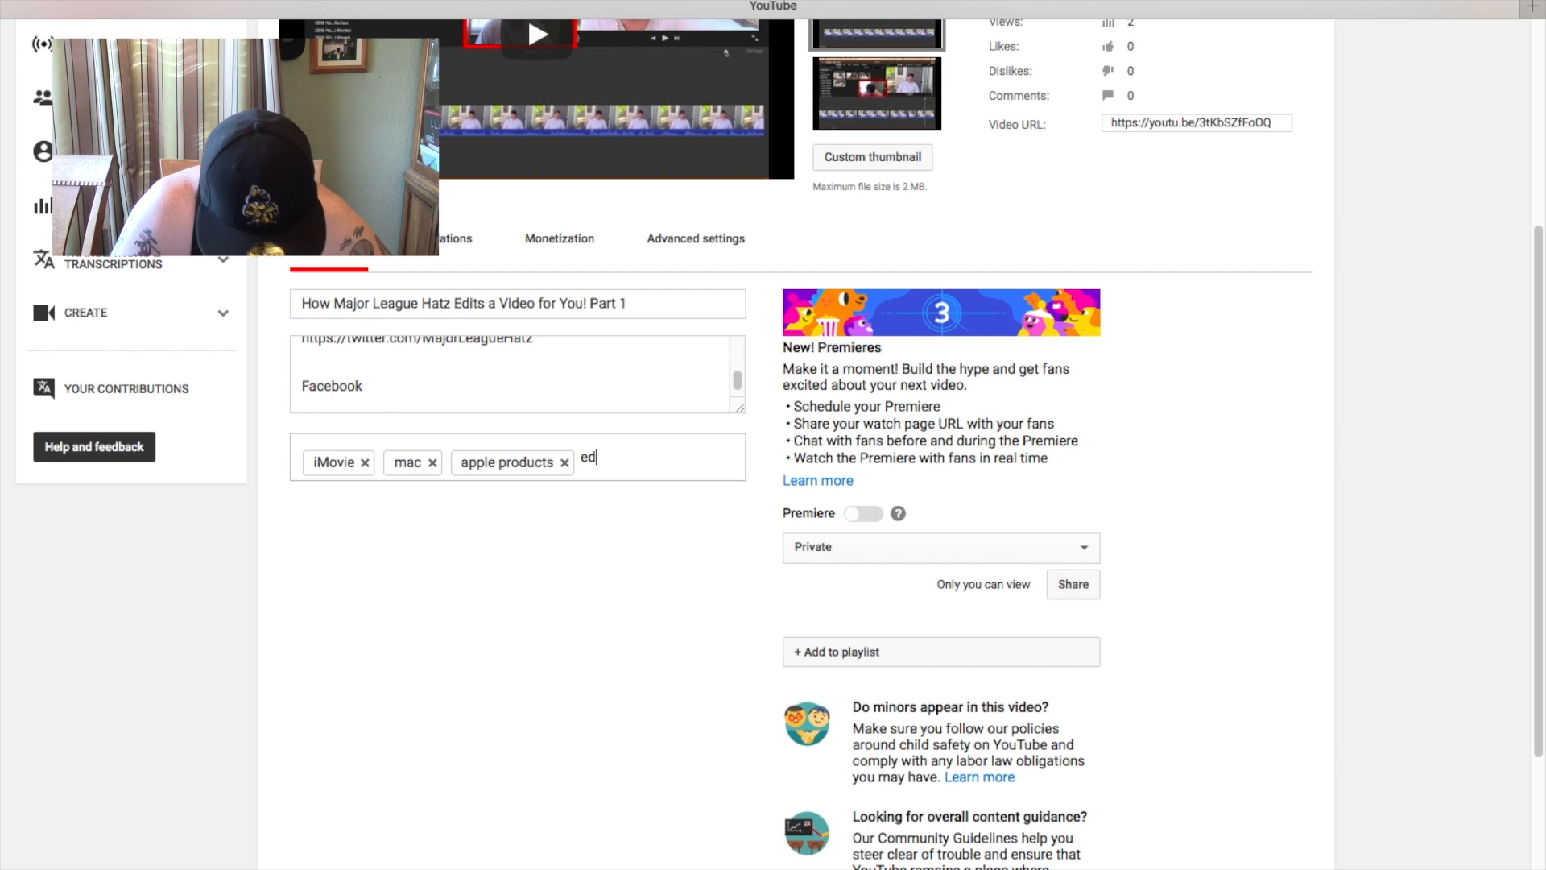
type("it techniques")
key("Return")
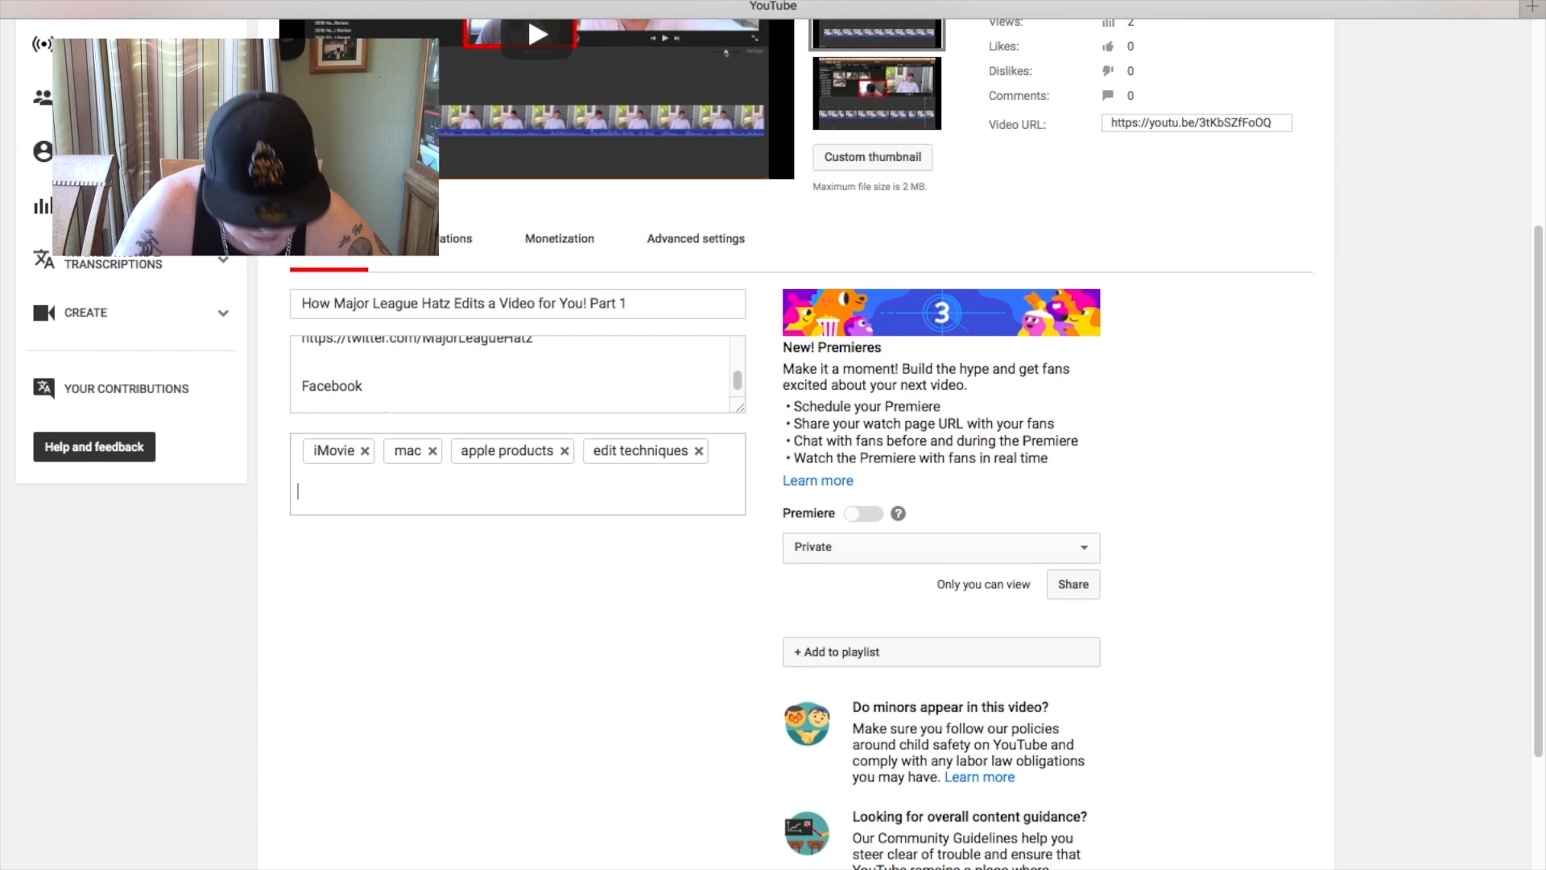
Step: Add the tags editing, major league hatz and fitted to the video
type("editing")
key("Return")
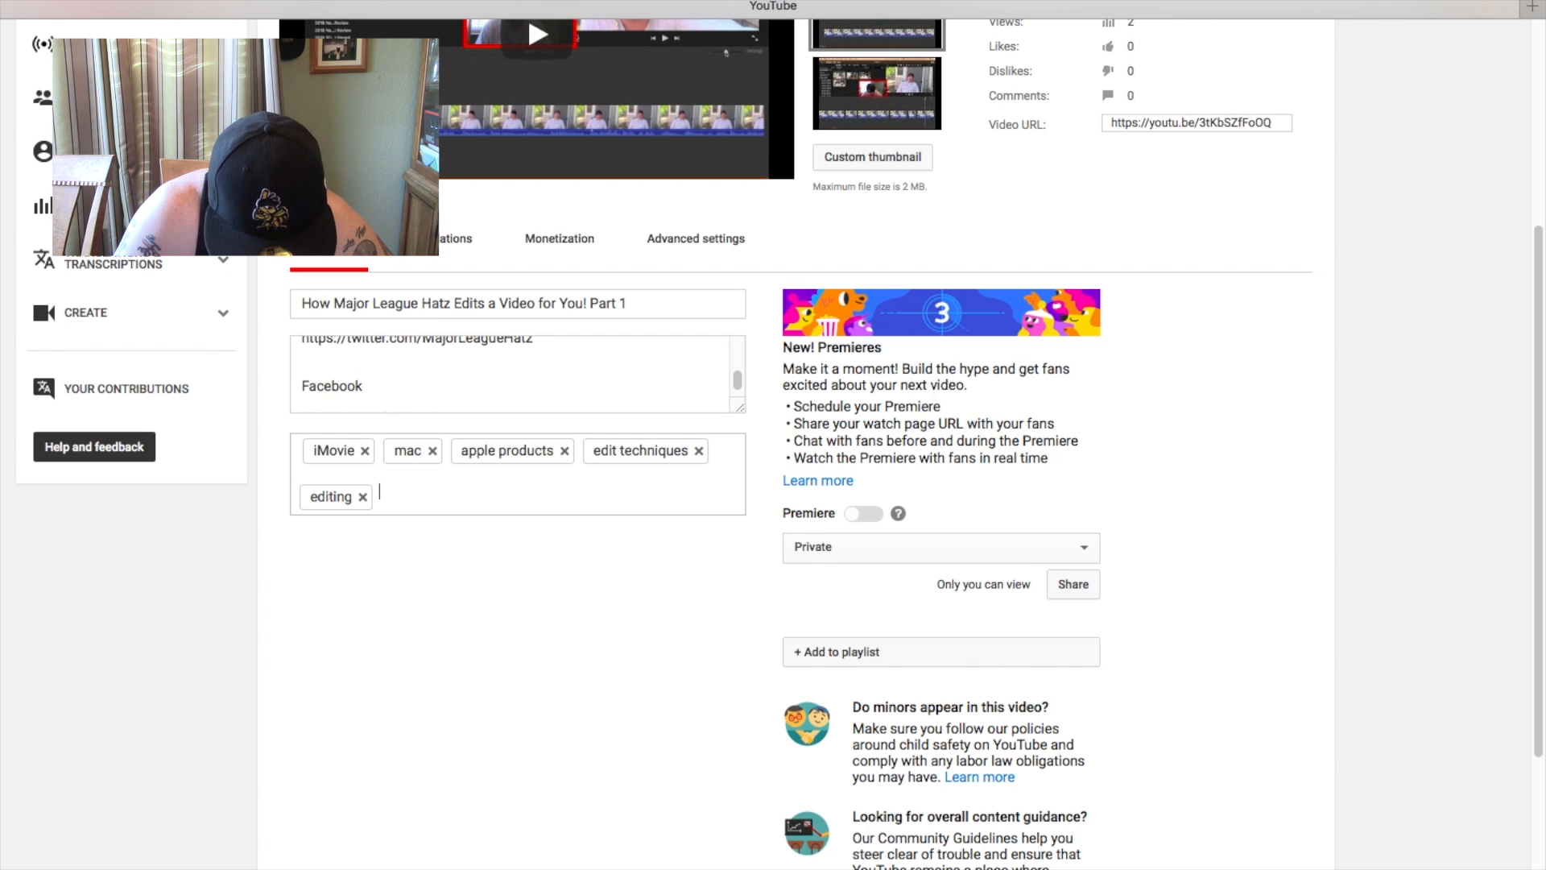
type("major leagu")
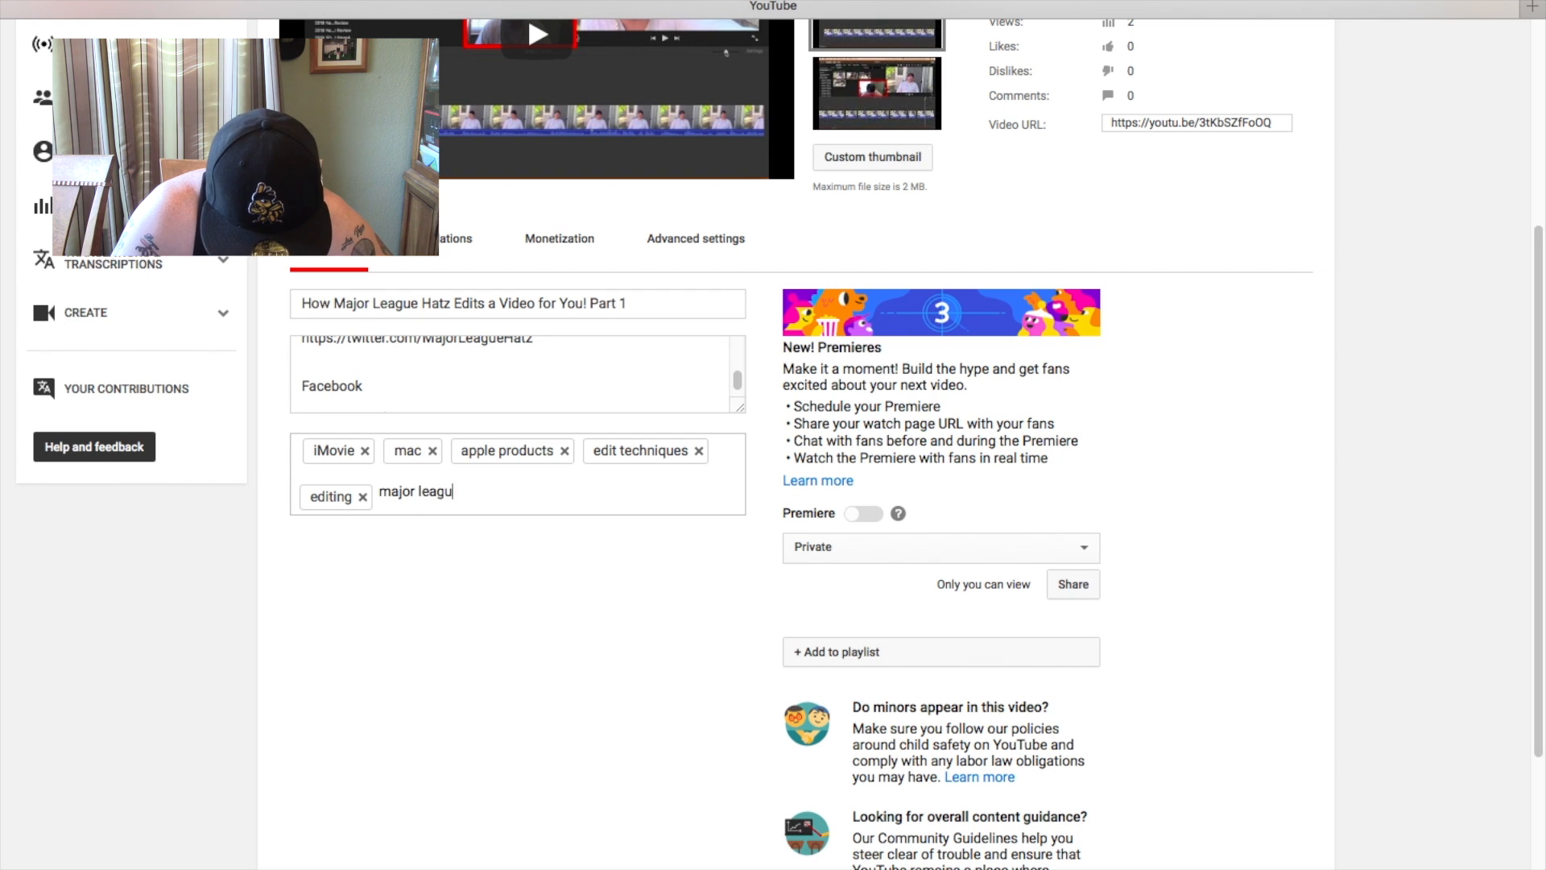
type("e hatz")
key("Return")
type("fitted")
key("Return")
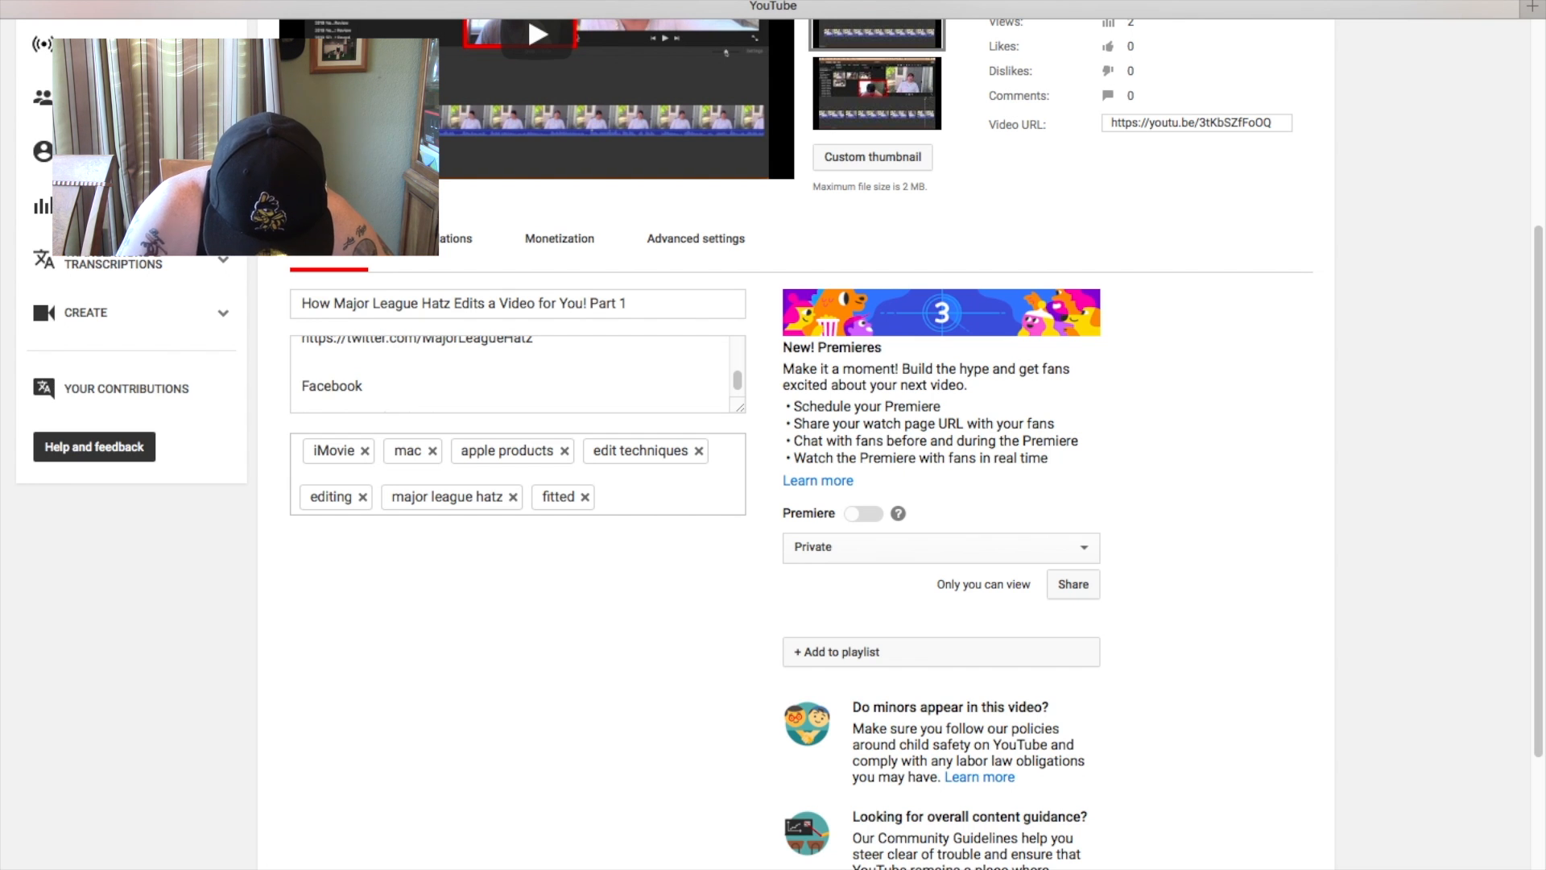
Step: Add the tags pennywise chapter 2, pennywise and losers club to the video
type("penn")
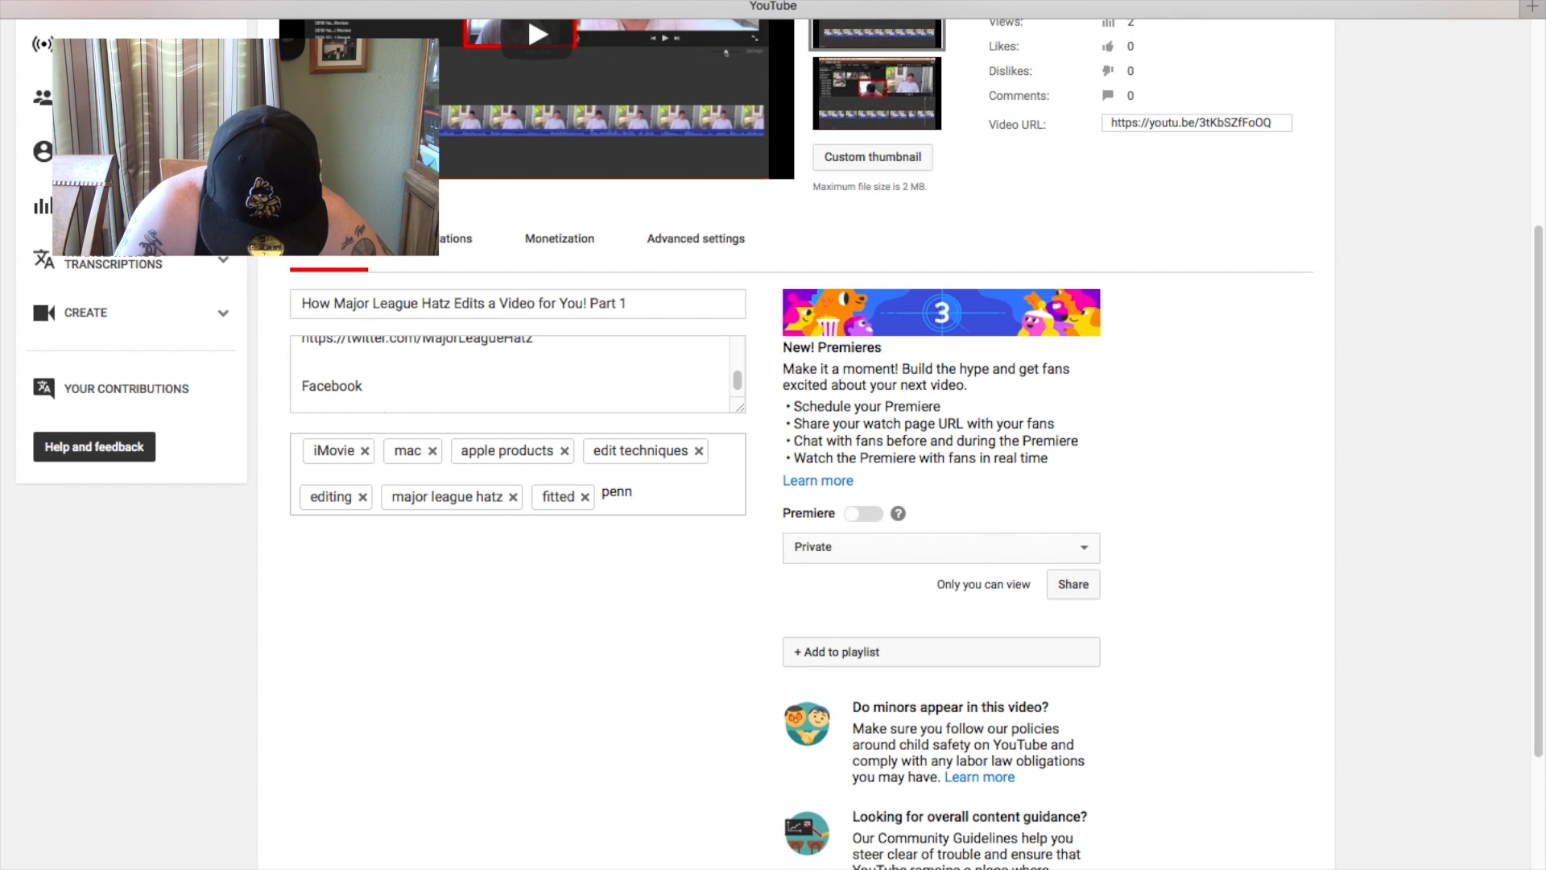
type("ywise chapter 2")
key("Return")
type("pennywise")
key("Return")
type("losers club")
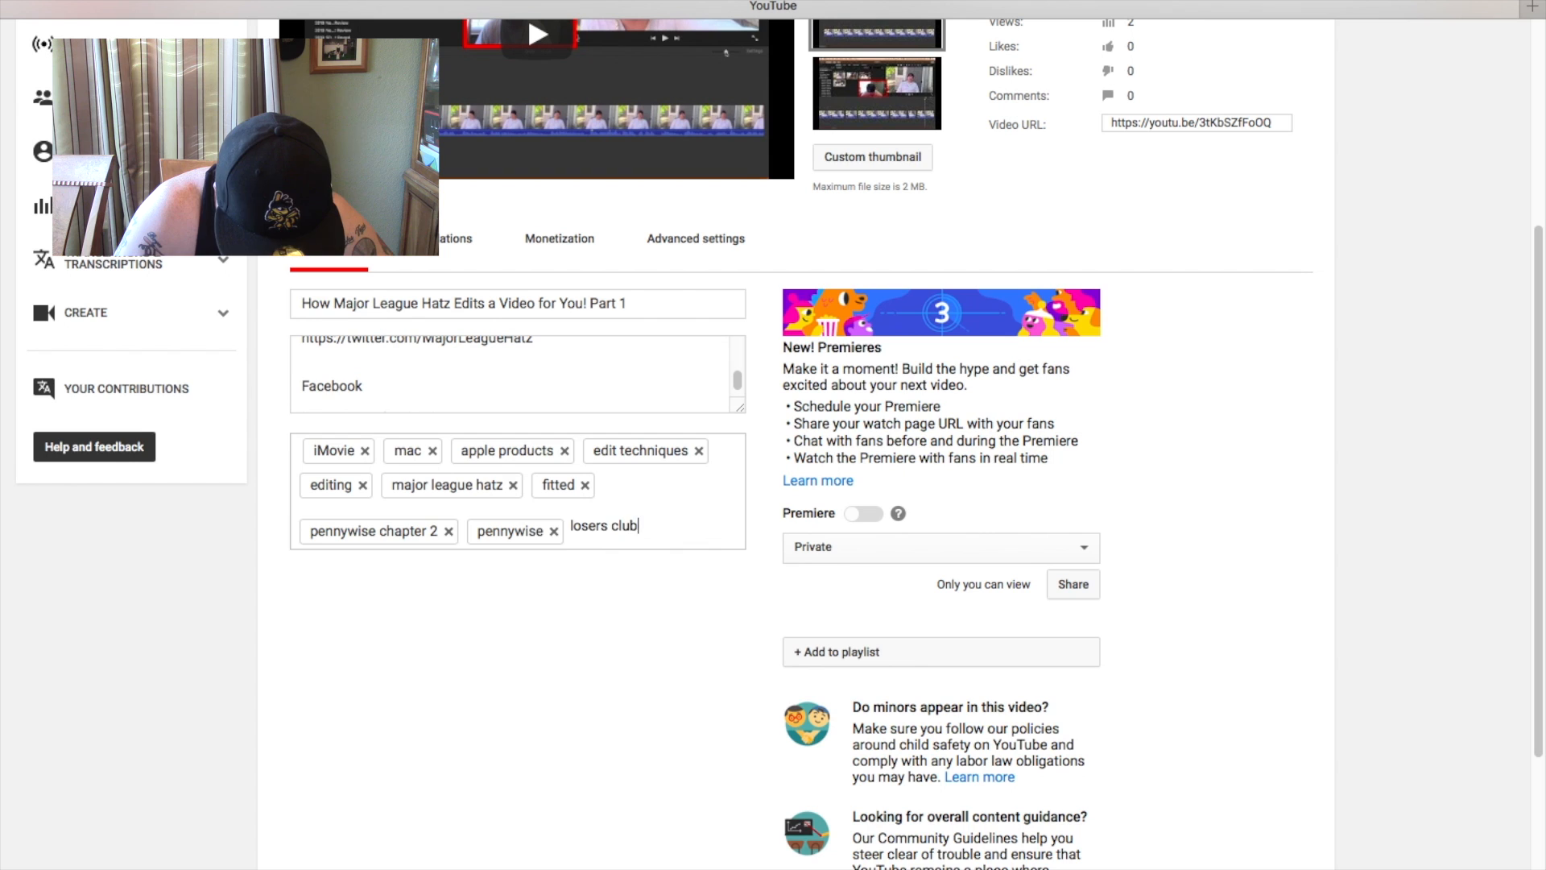
key("Return")
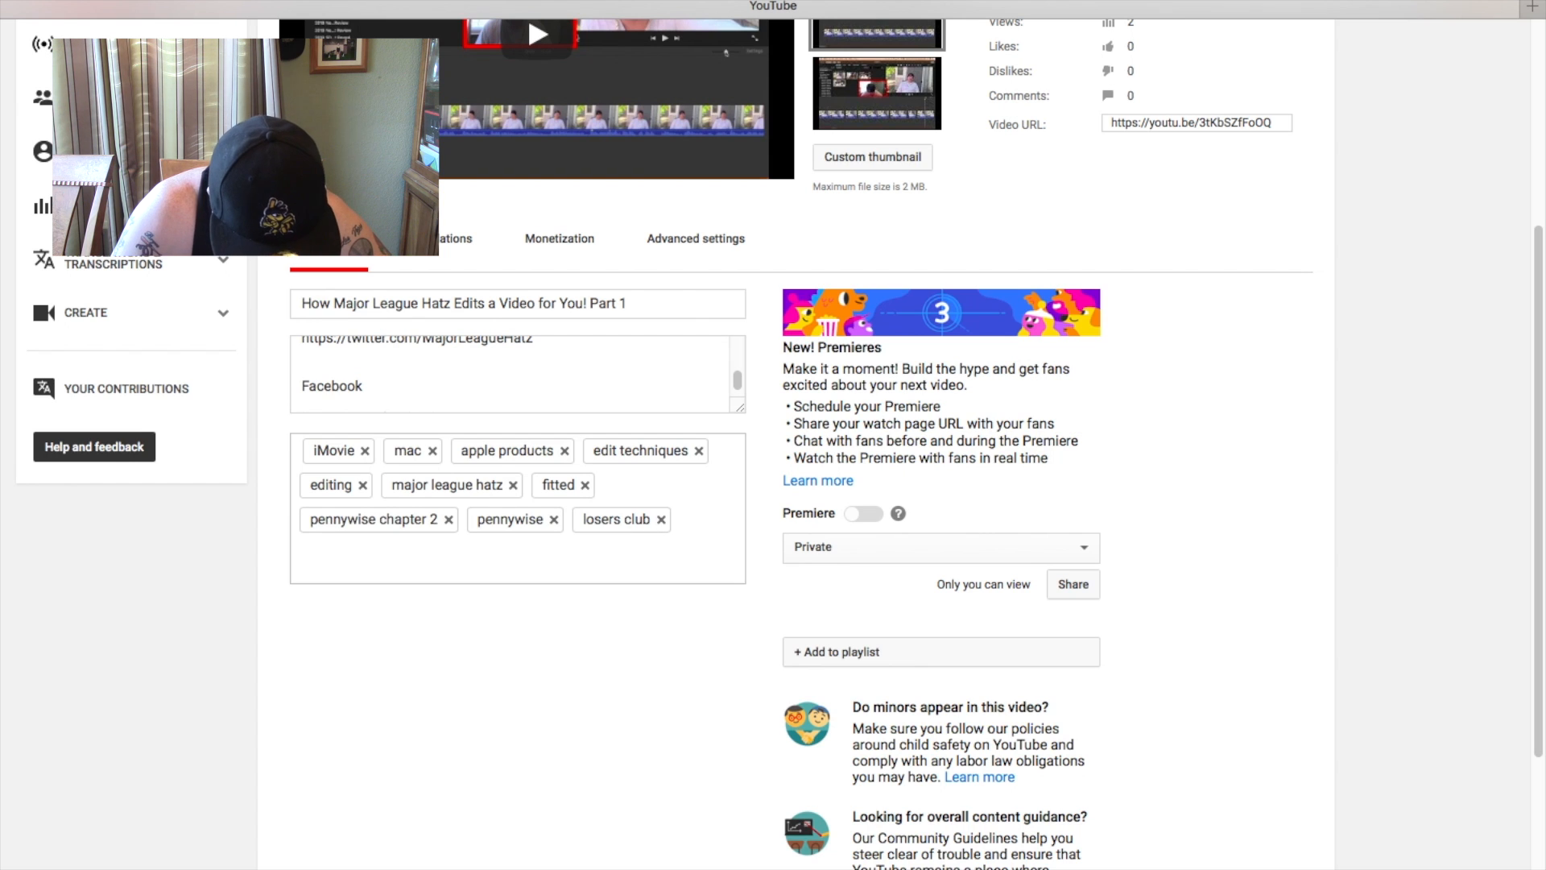
Step: Add the tags hats, snapback, tutorial and screen shots to the video
type("hats")
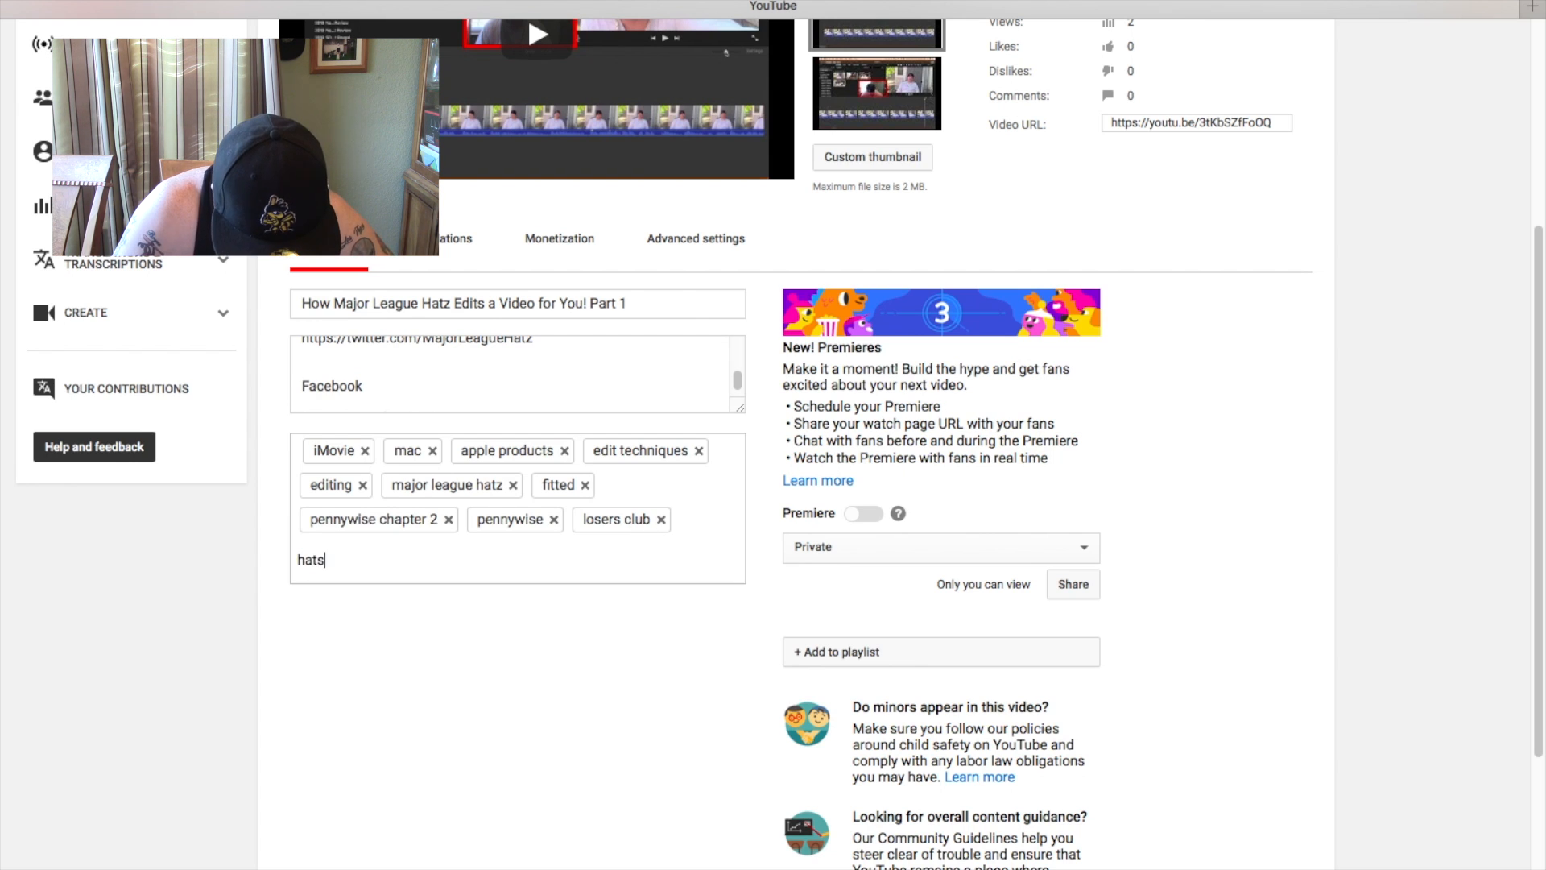
key("Return")
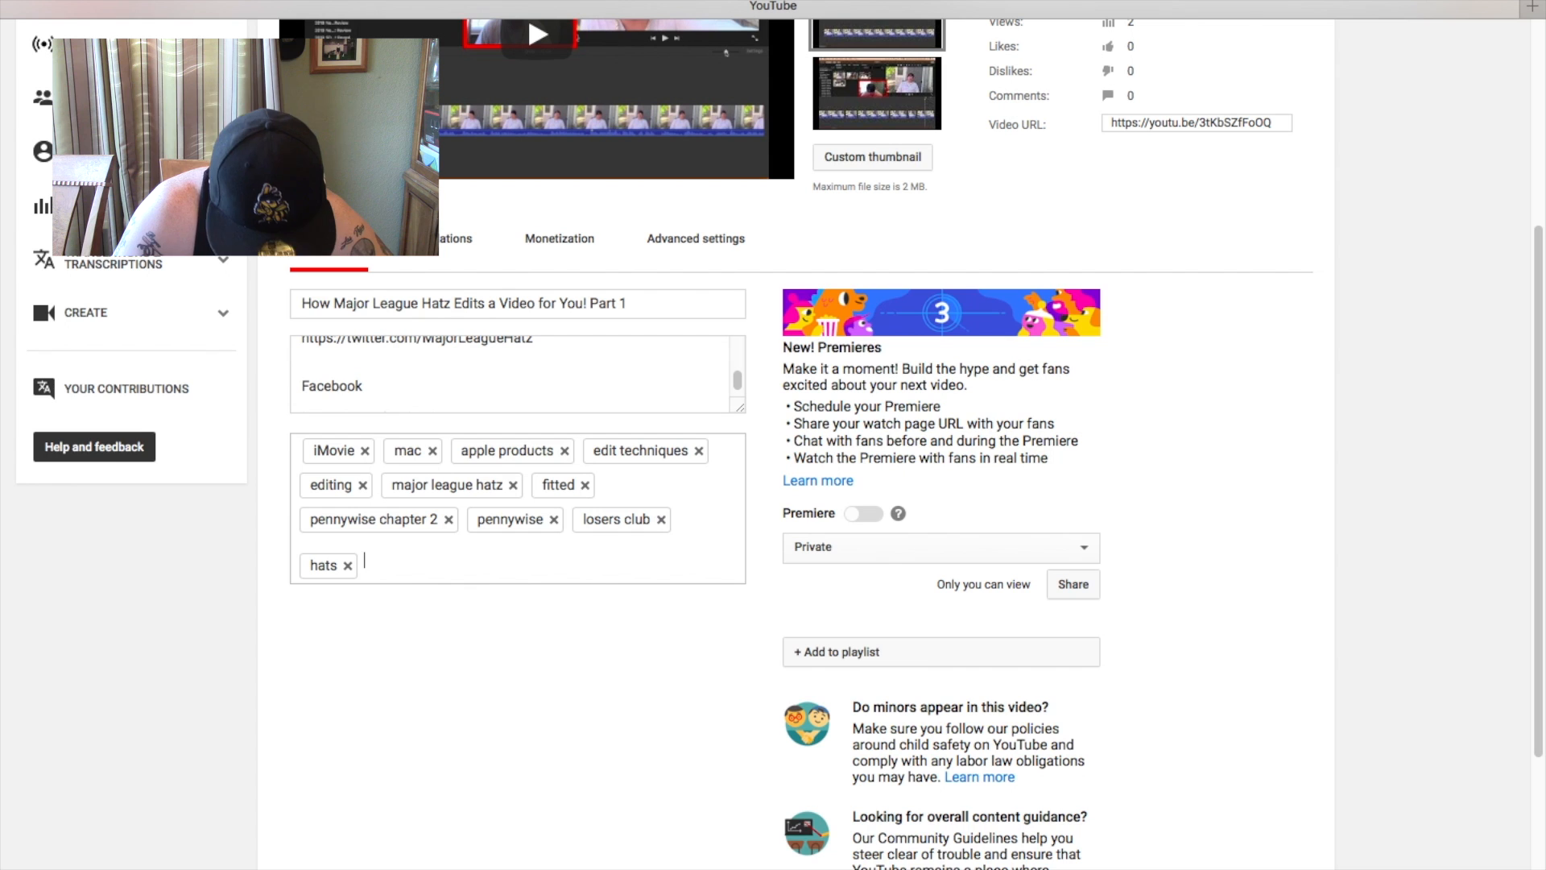
type("snapback")
key("Return")
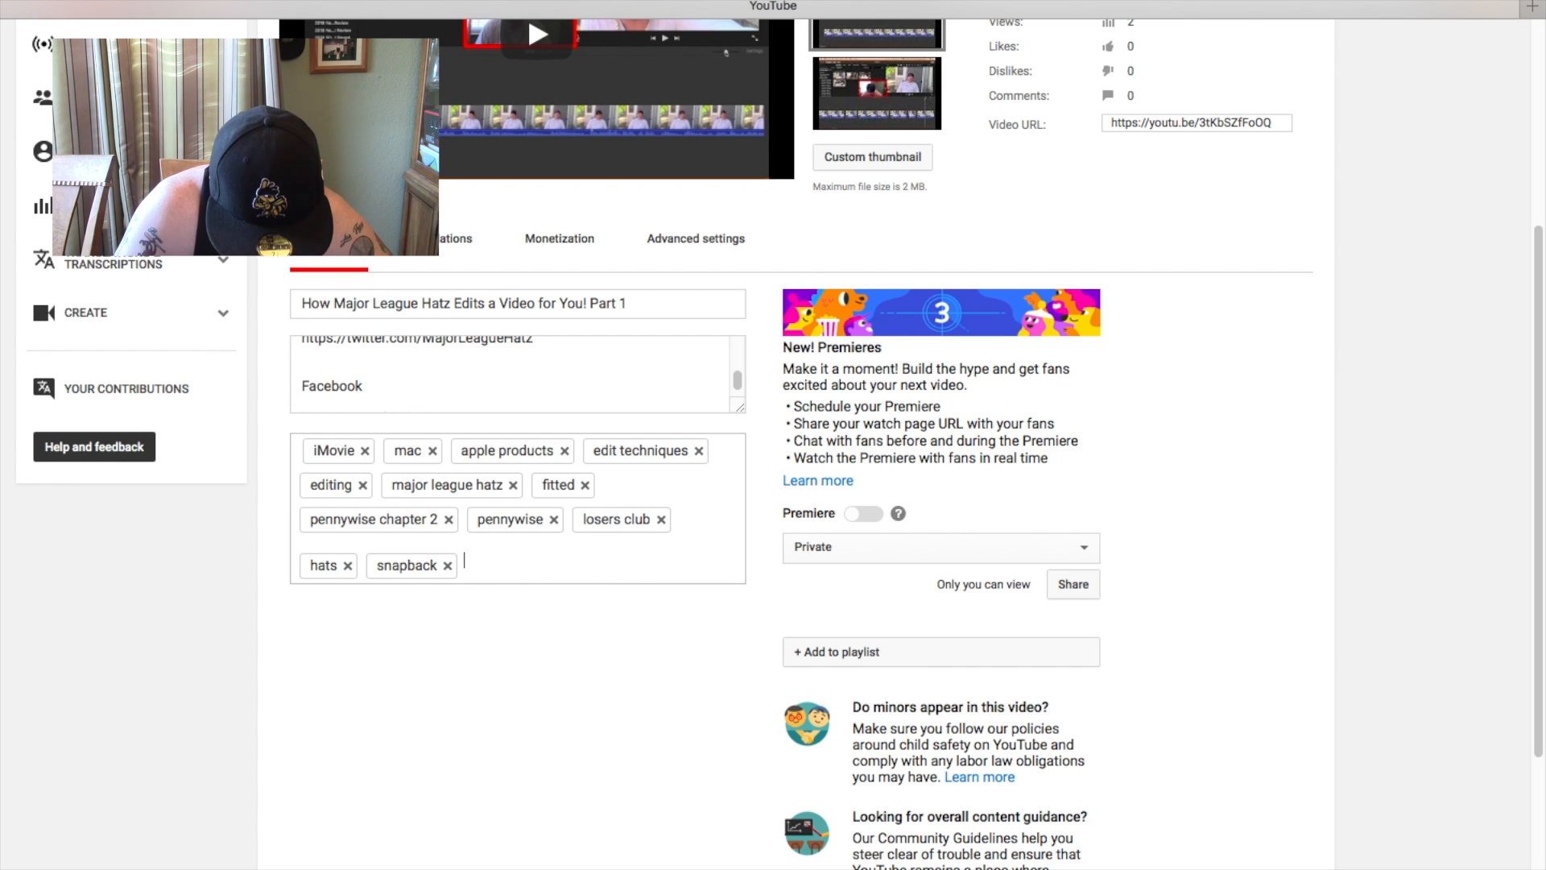
type("tutorial")
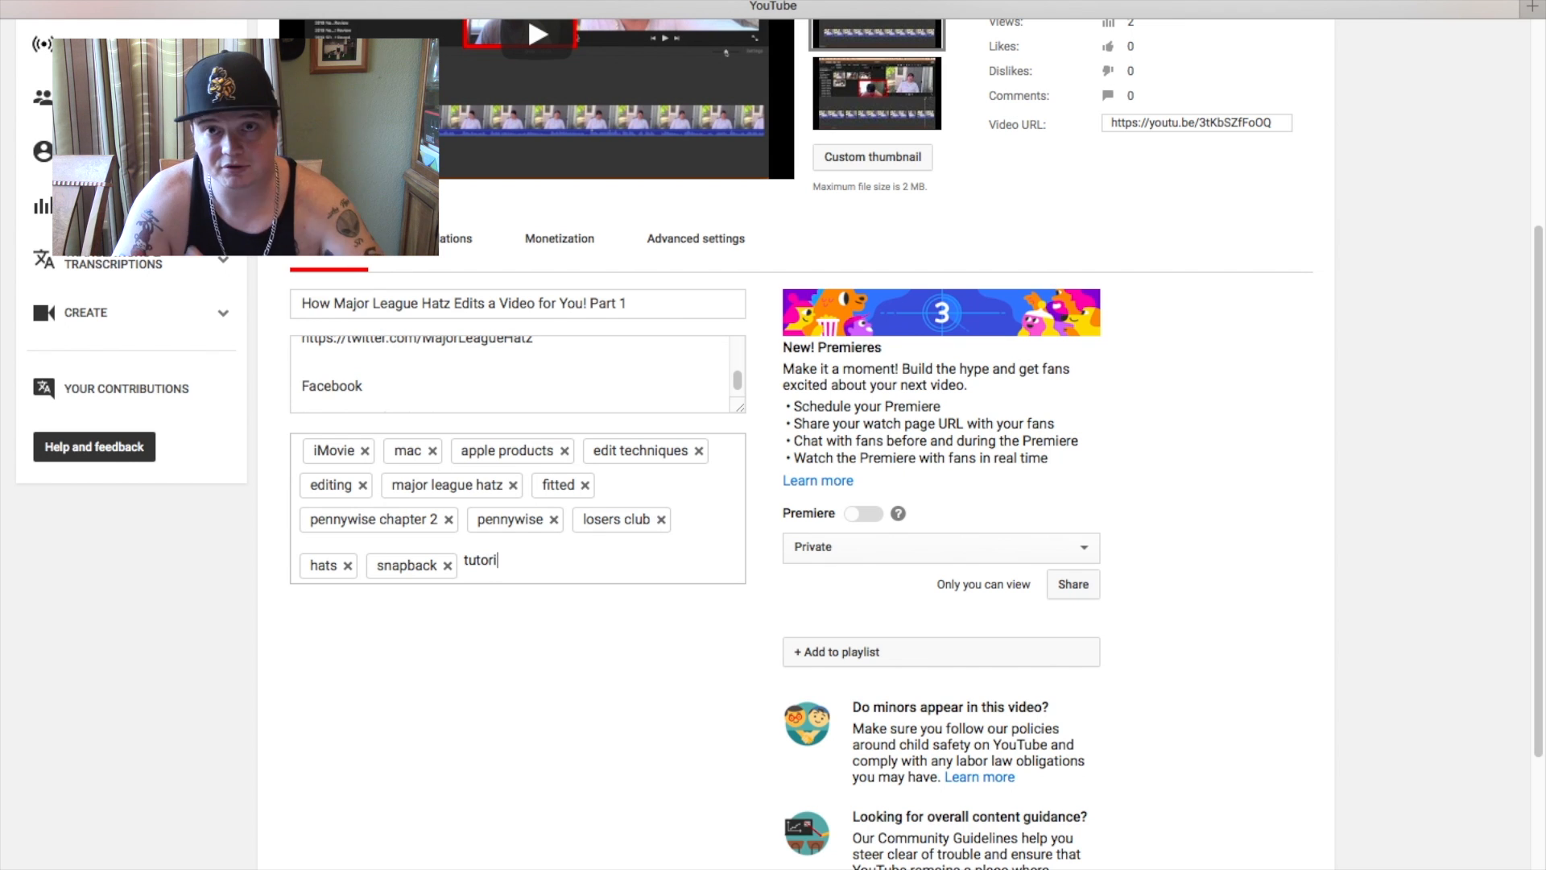
key("Return")
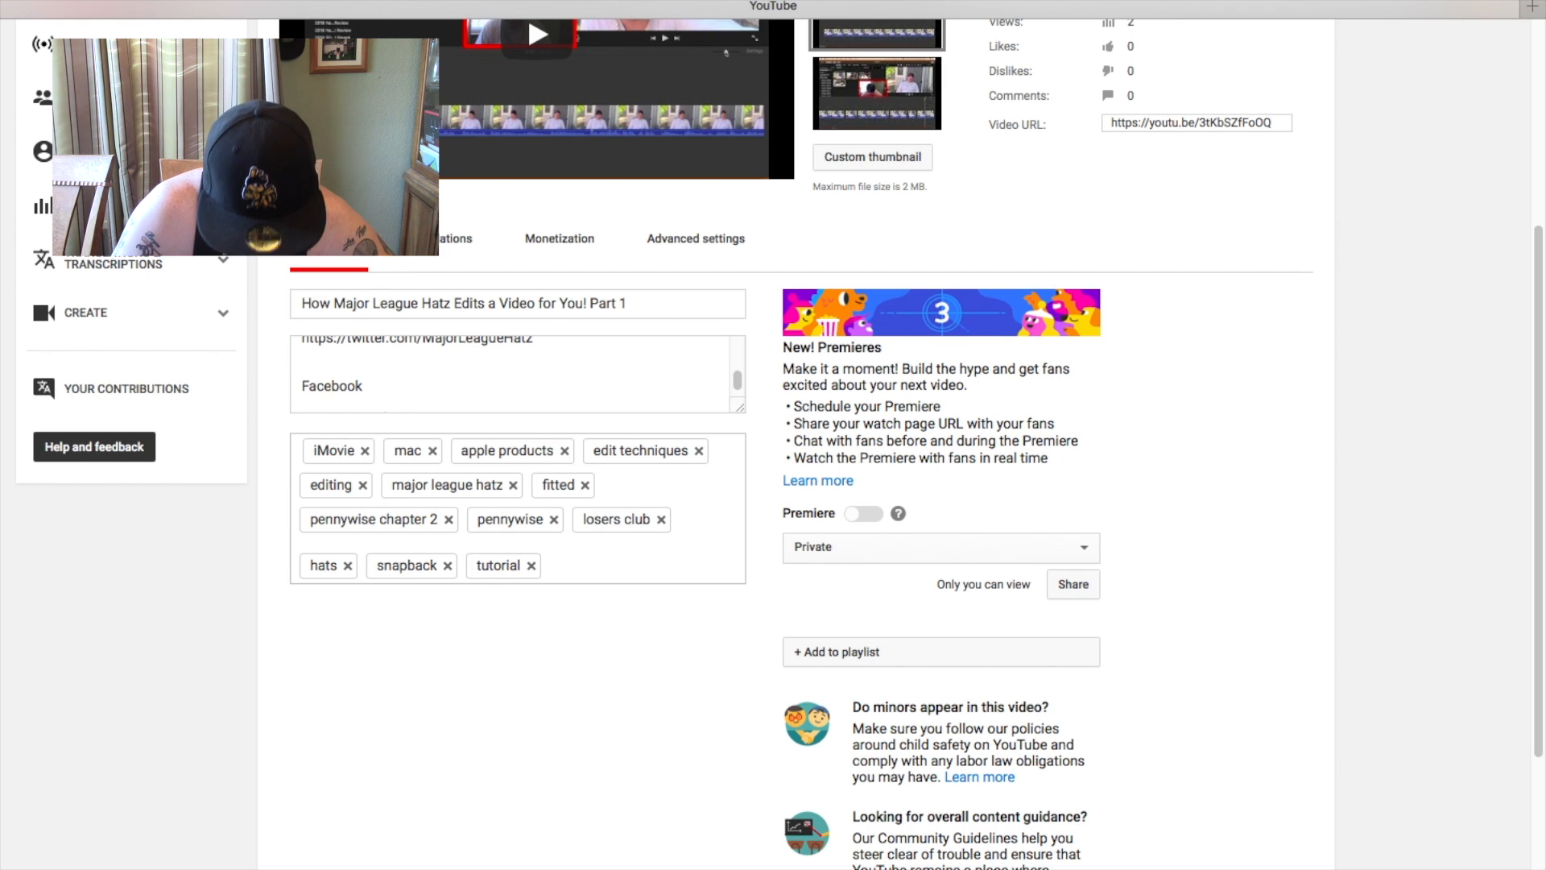
type("screen shots")
key("Return")
Step: Add the tags green screen, content creator and youtuber to the video
type("green g")
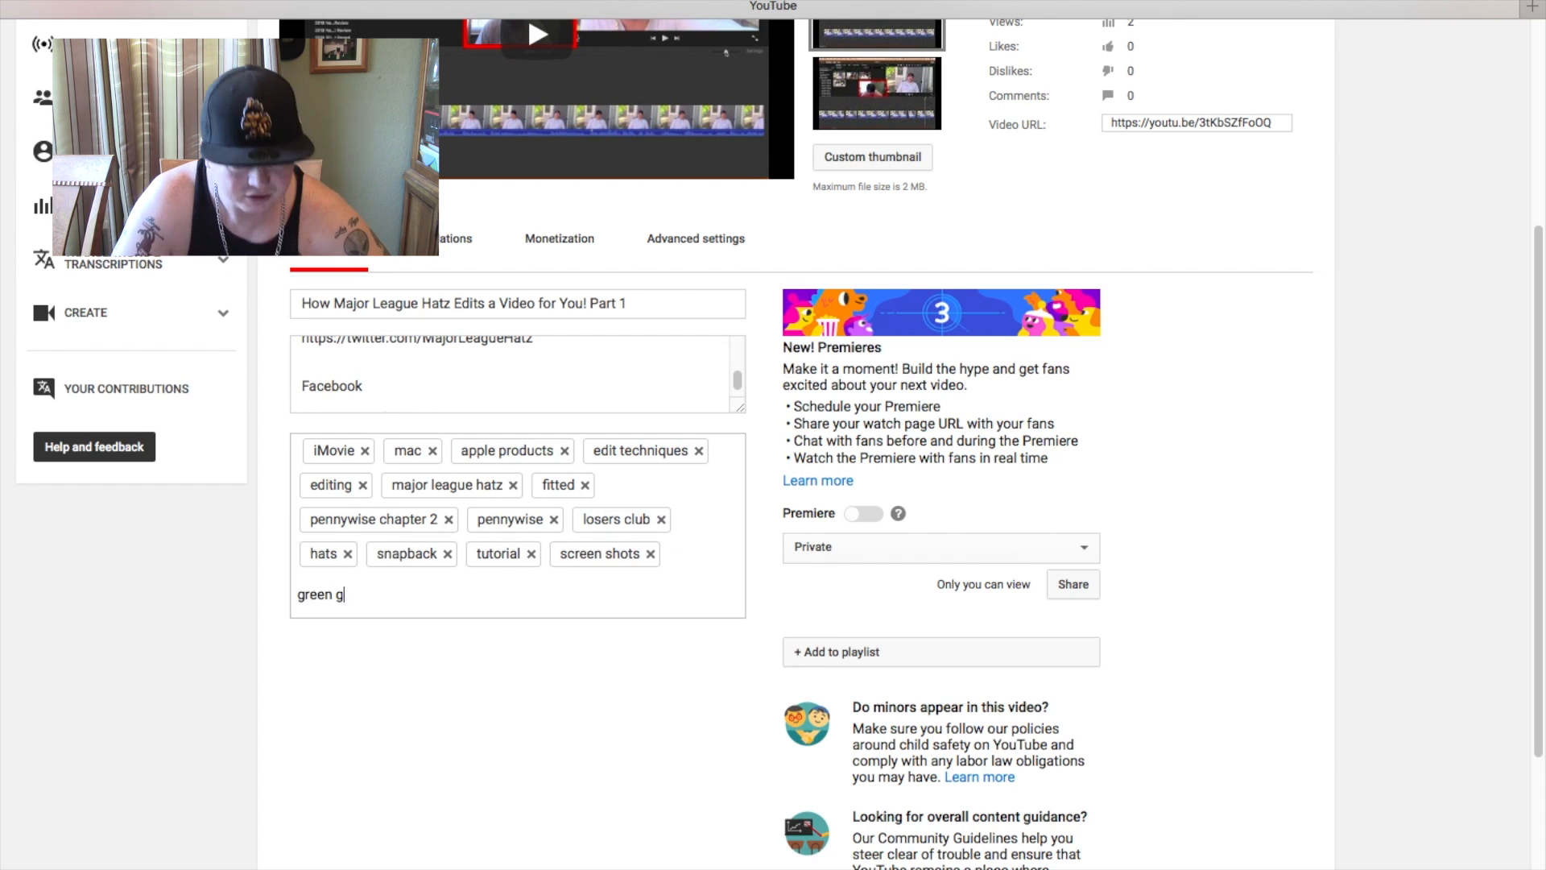
key("BackSpace")
type("screen")
key("Return")
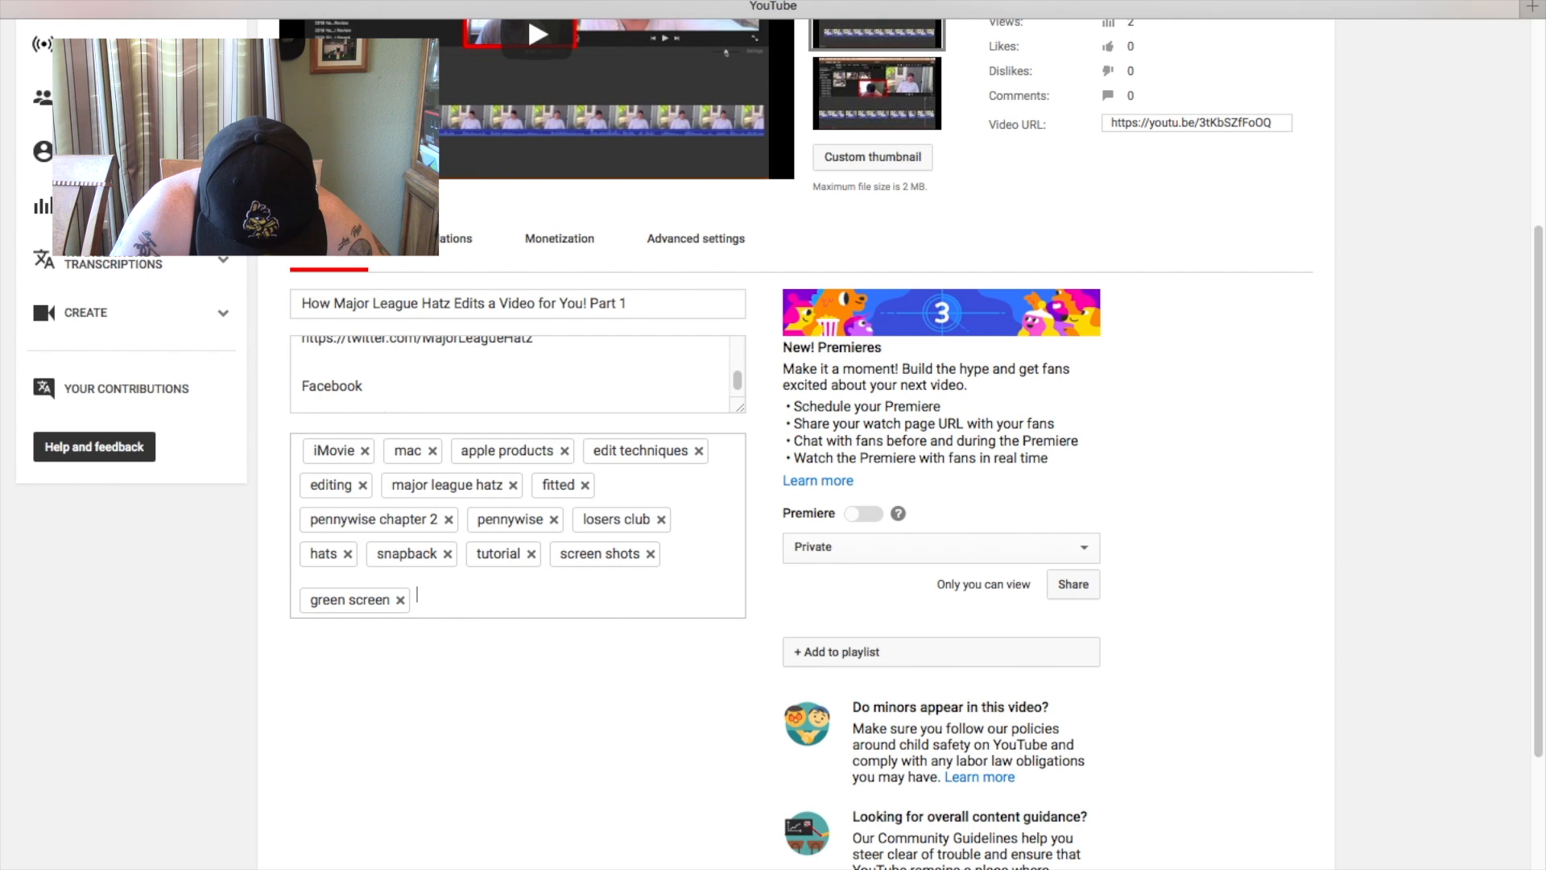
type("cont")
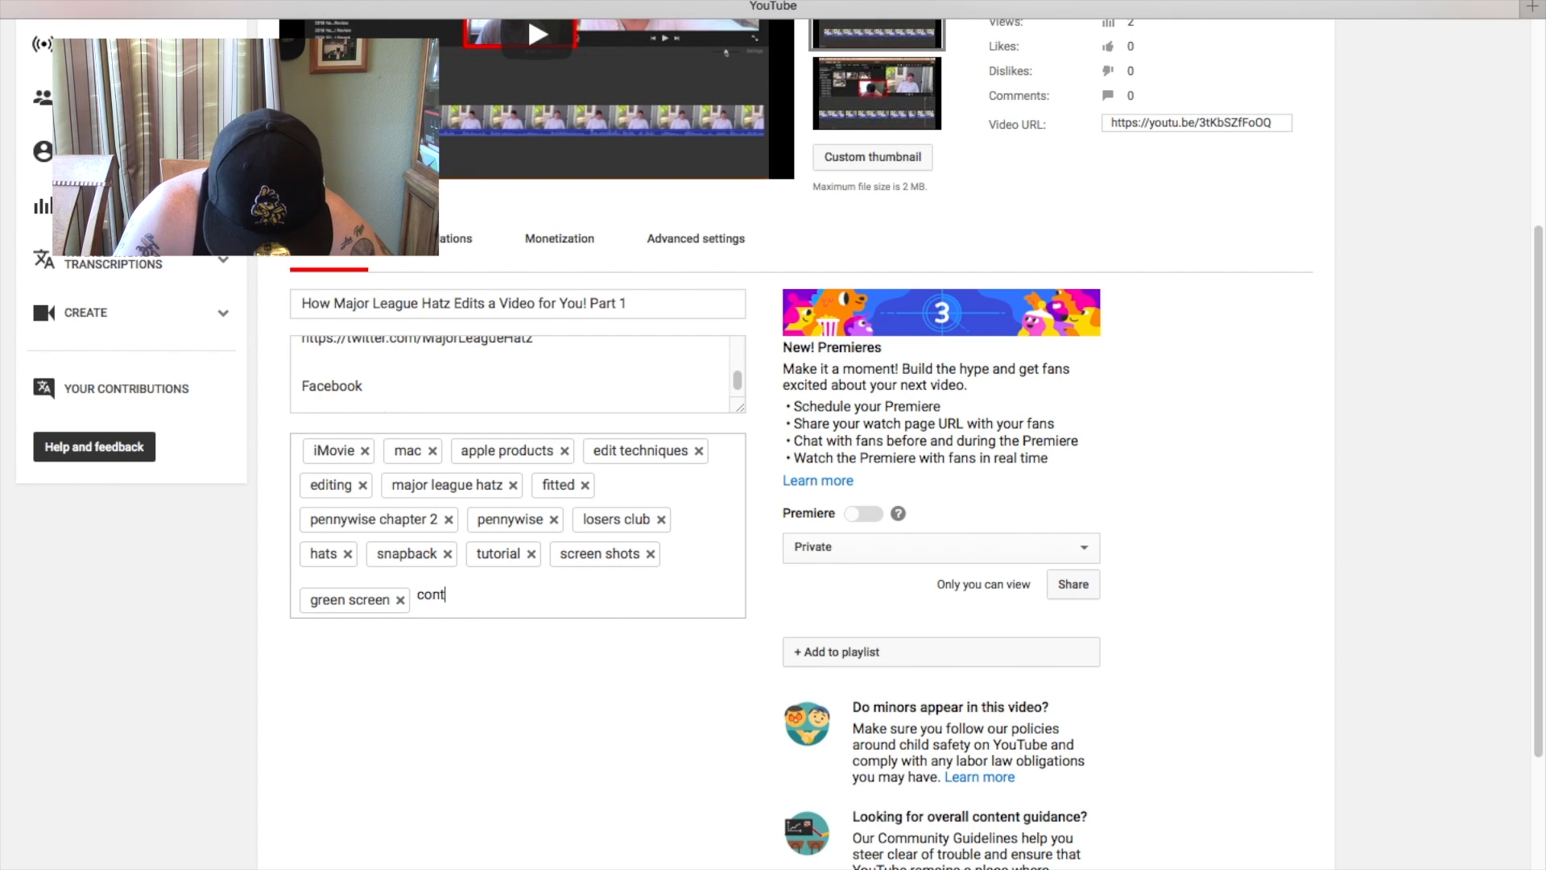
type("ent creator")
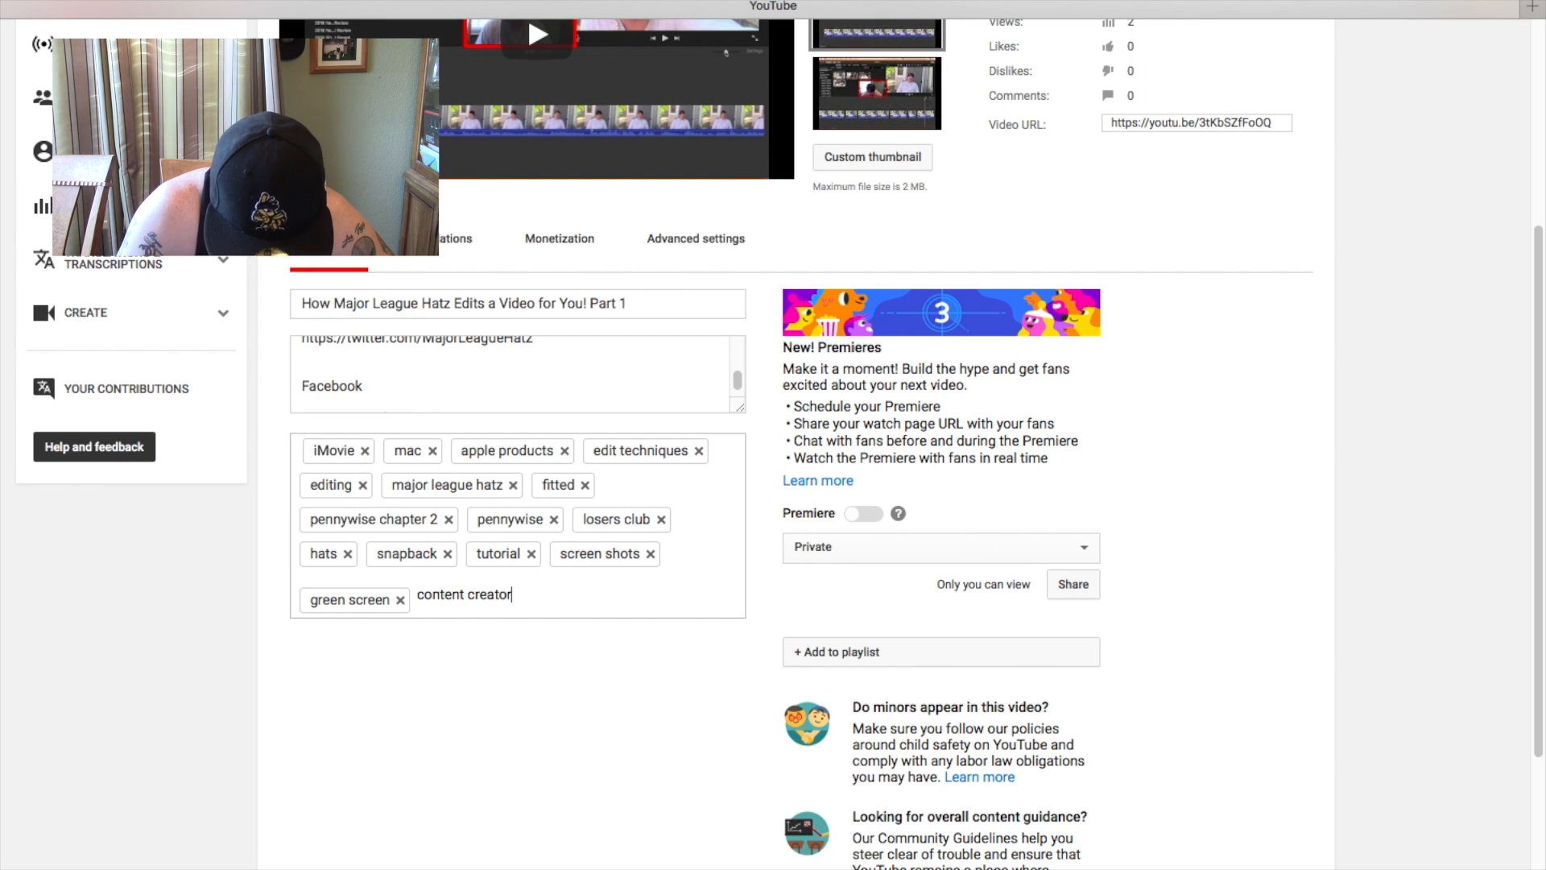
key("Return")
type("youtuber")
key("Return")
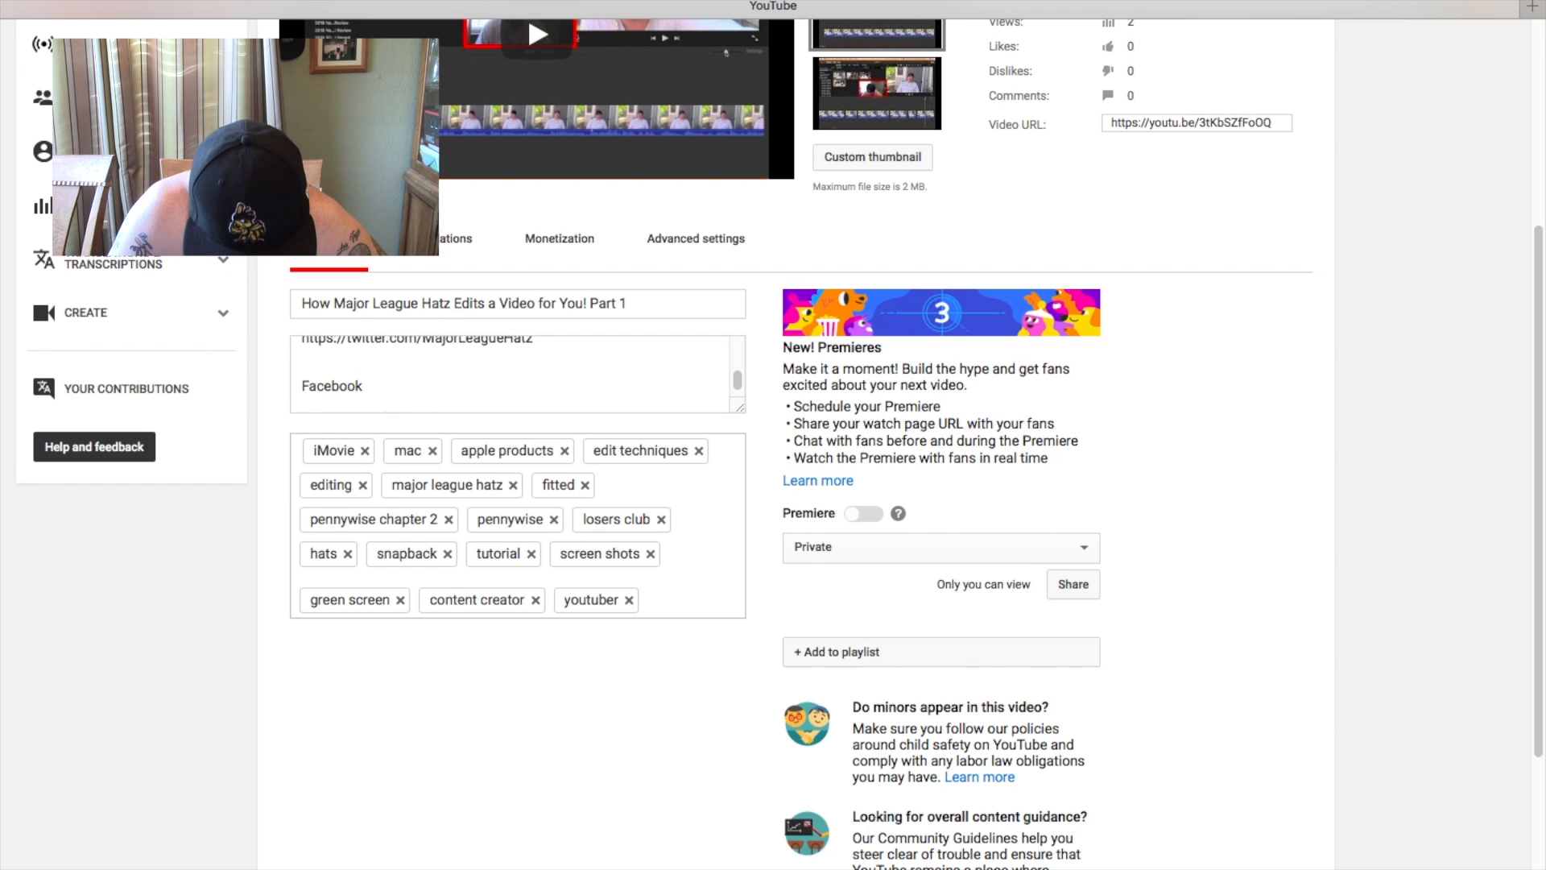
Step: Add the tag software and save the changes to the video
type("sof")
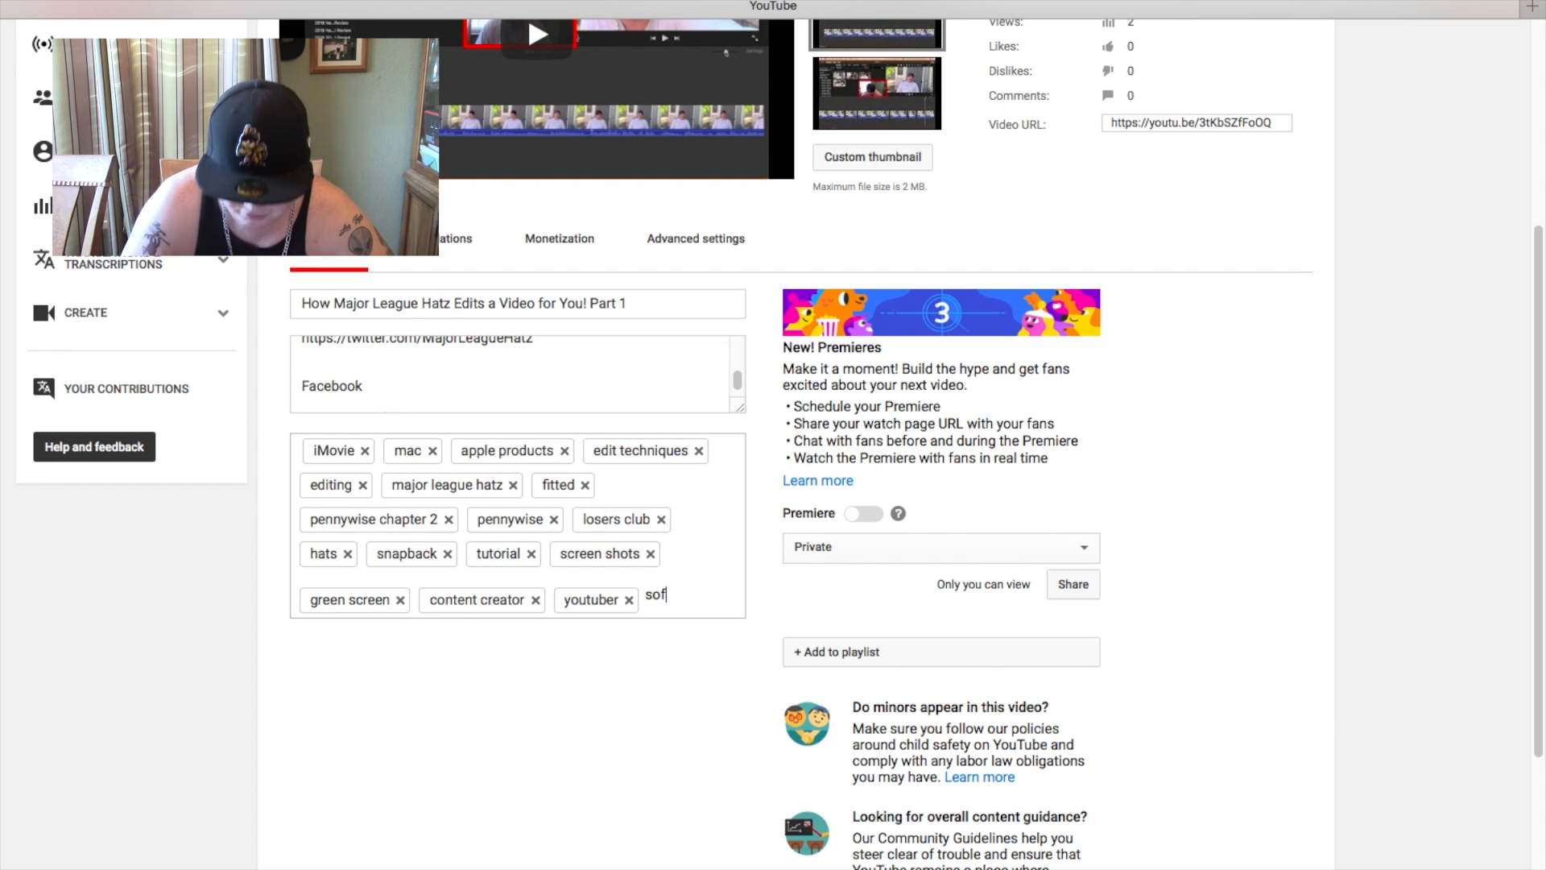
type("tware")
key("Return")
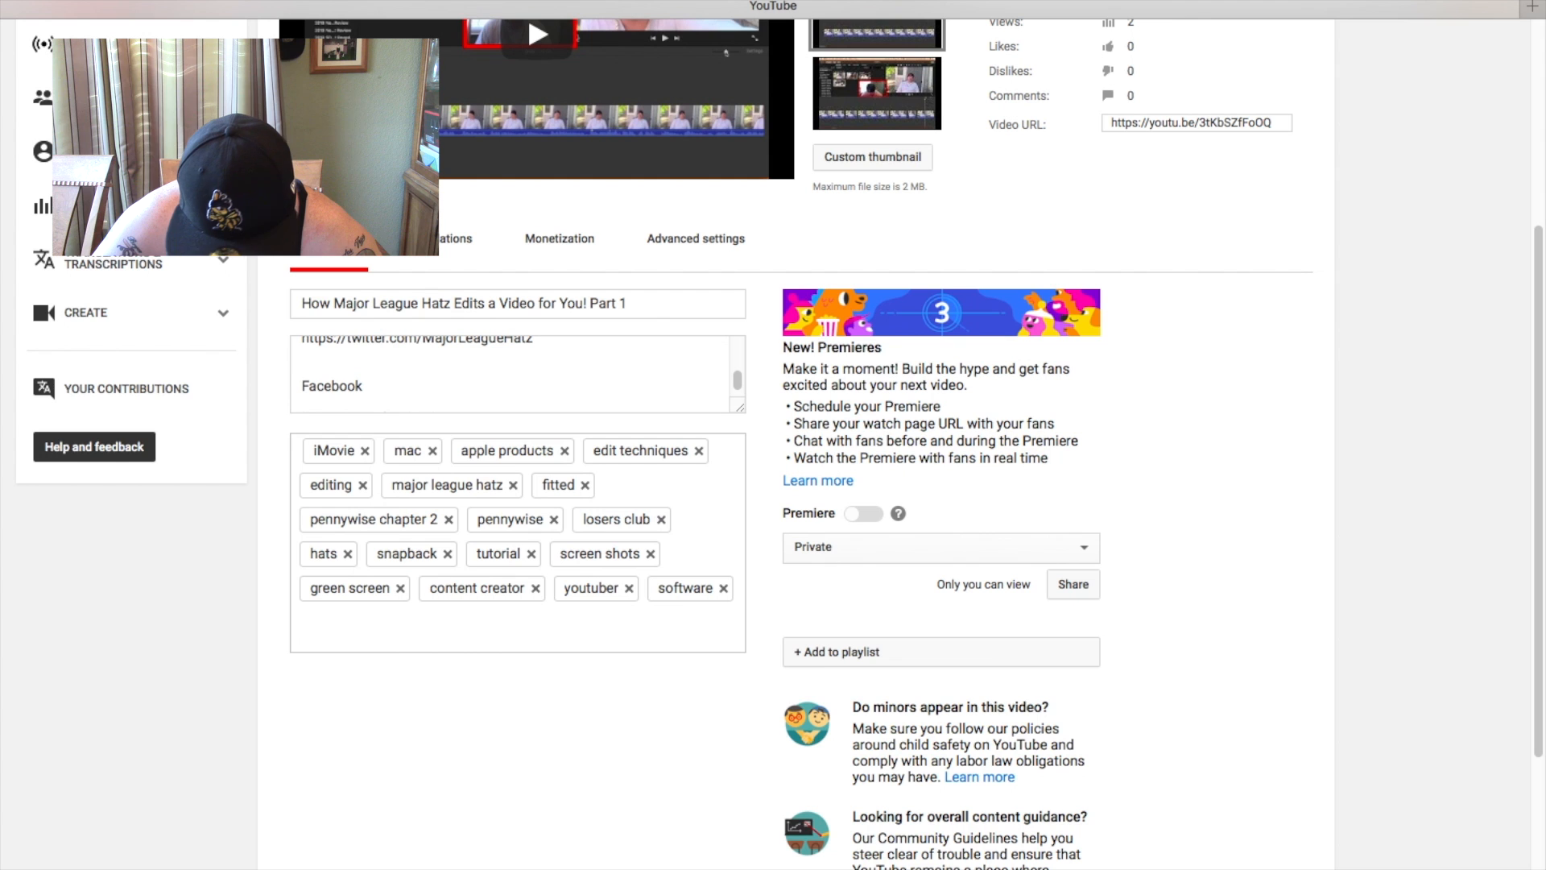
scroll(1047, 540, "down", 2)
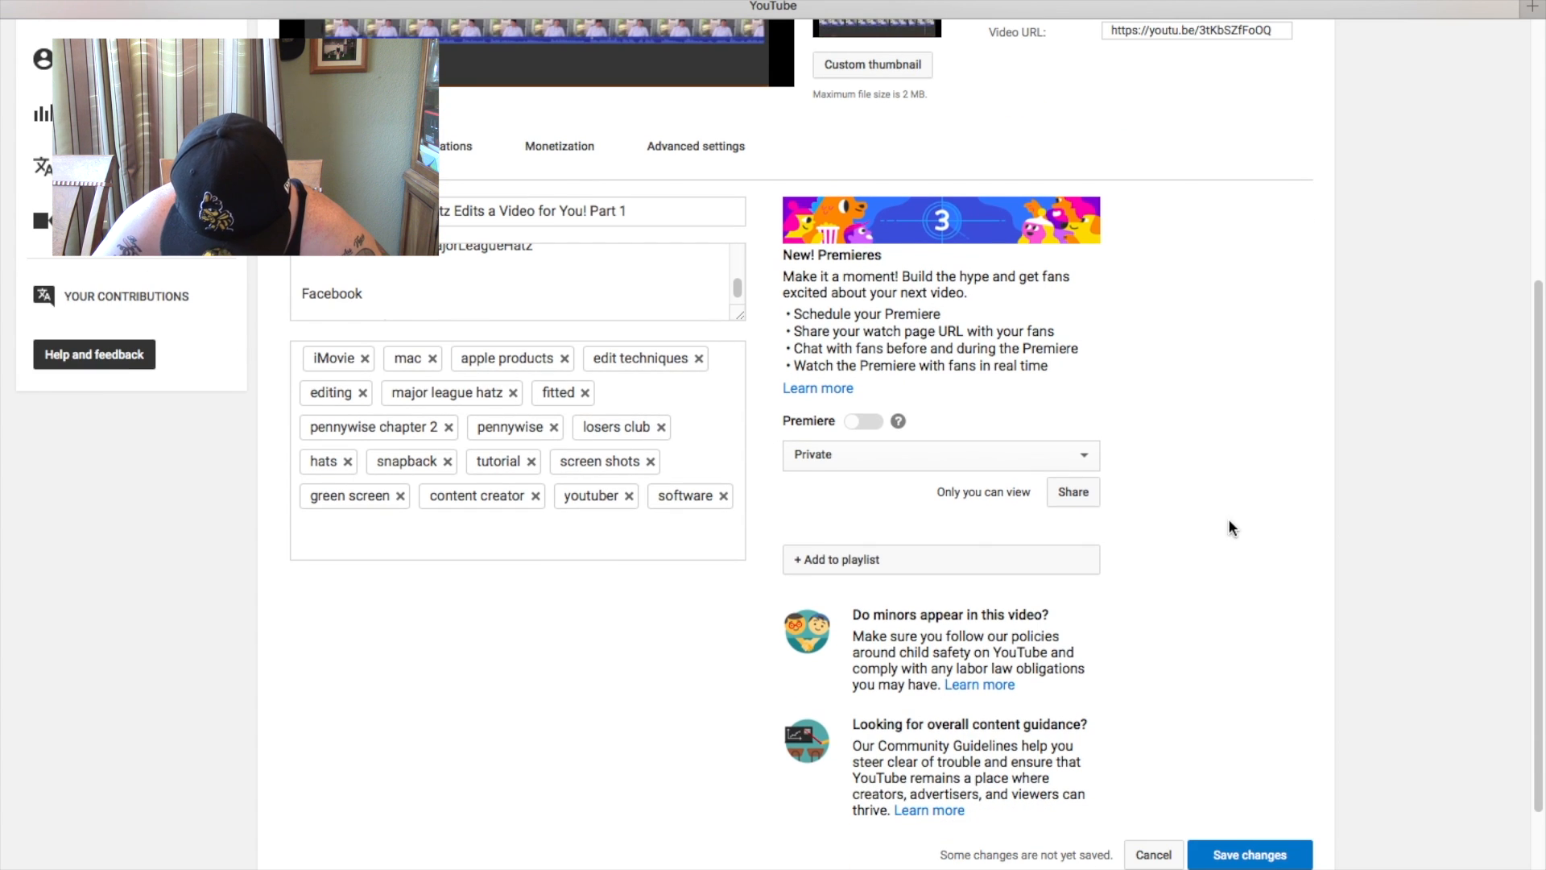
left_click(1234, 860)
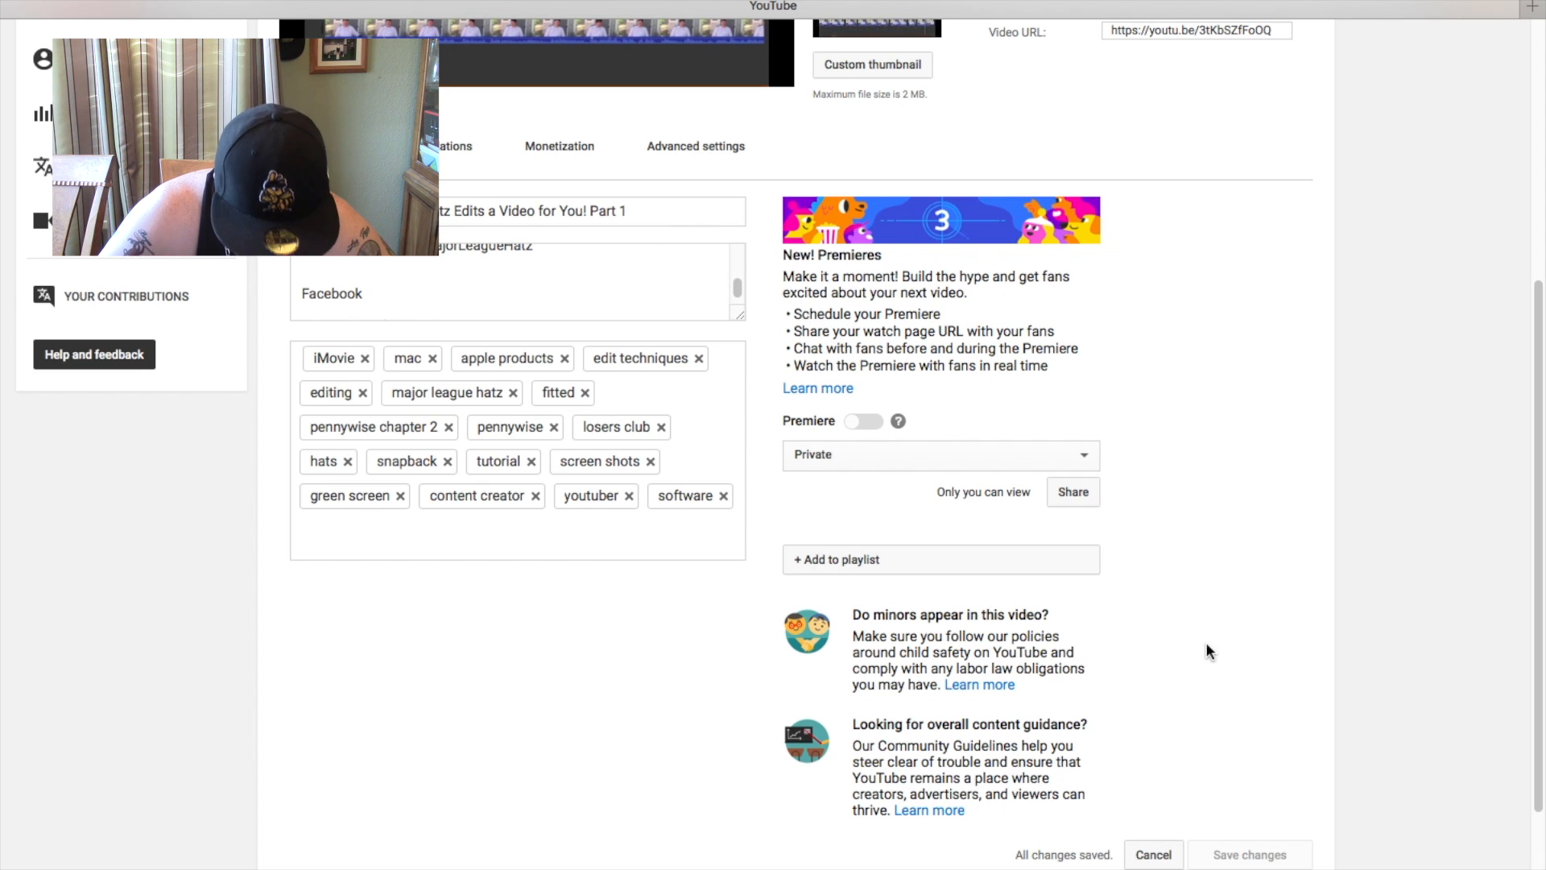
Step: Review the video's description text and the links it contains
scroll(612, 424, "up", 3)
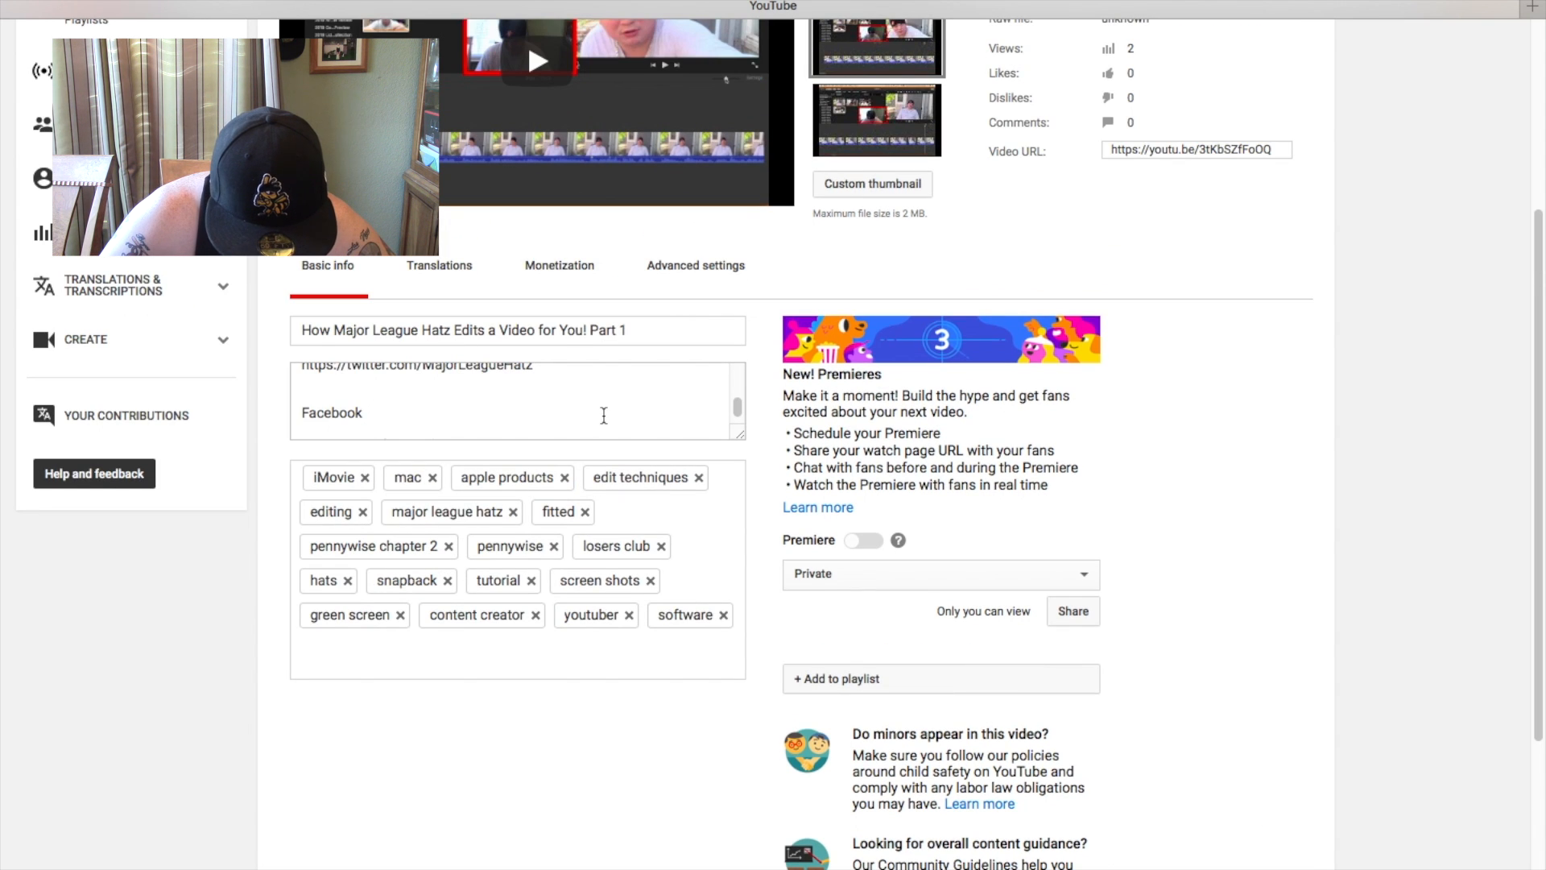
scroll(604, 416, "down", 2)
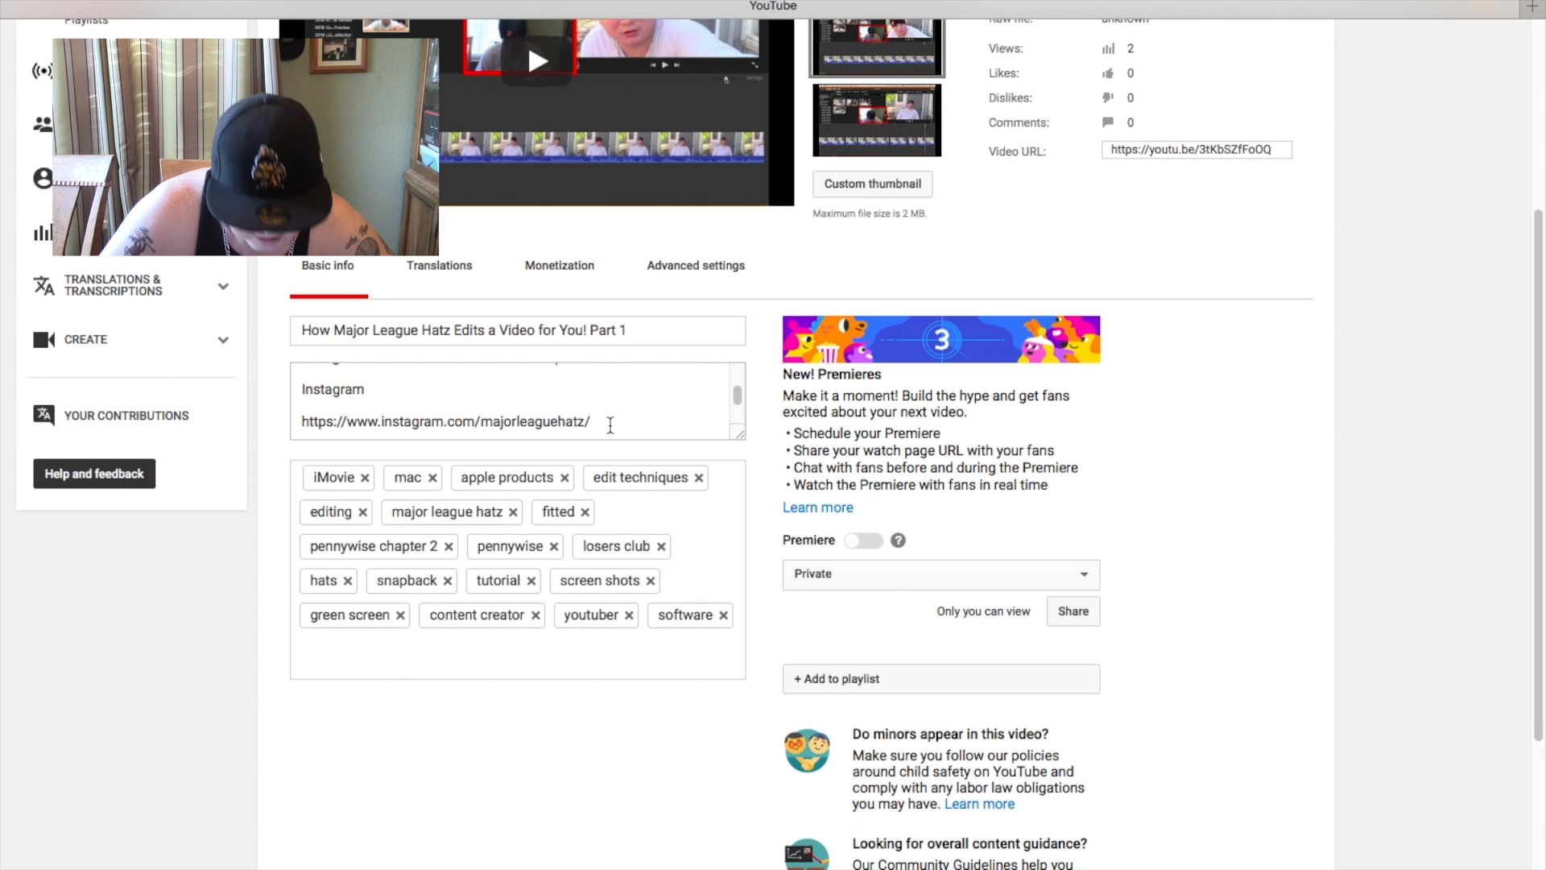
scroll(610, 425, "up", 1)
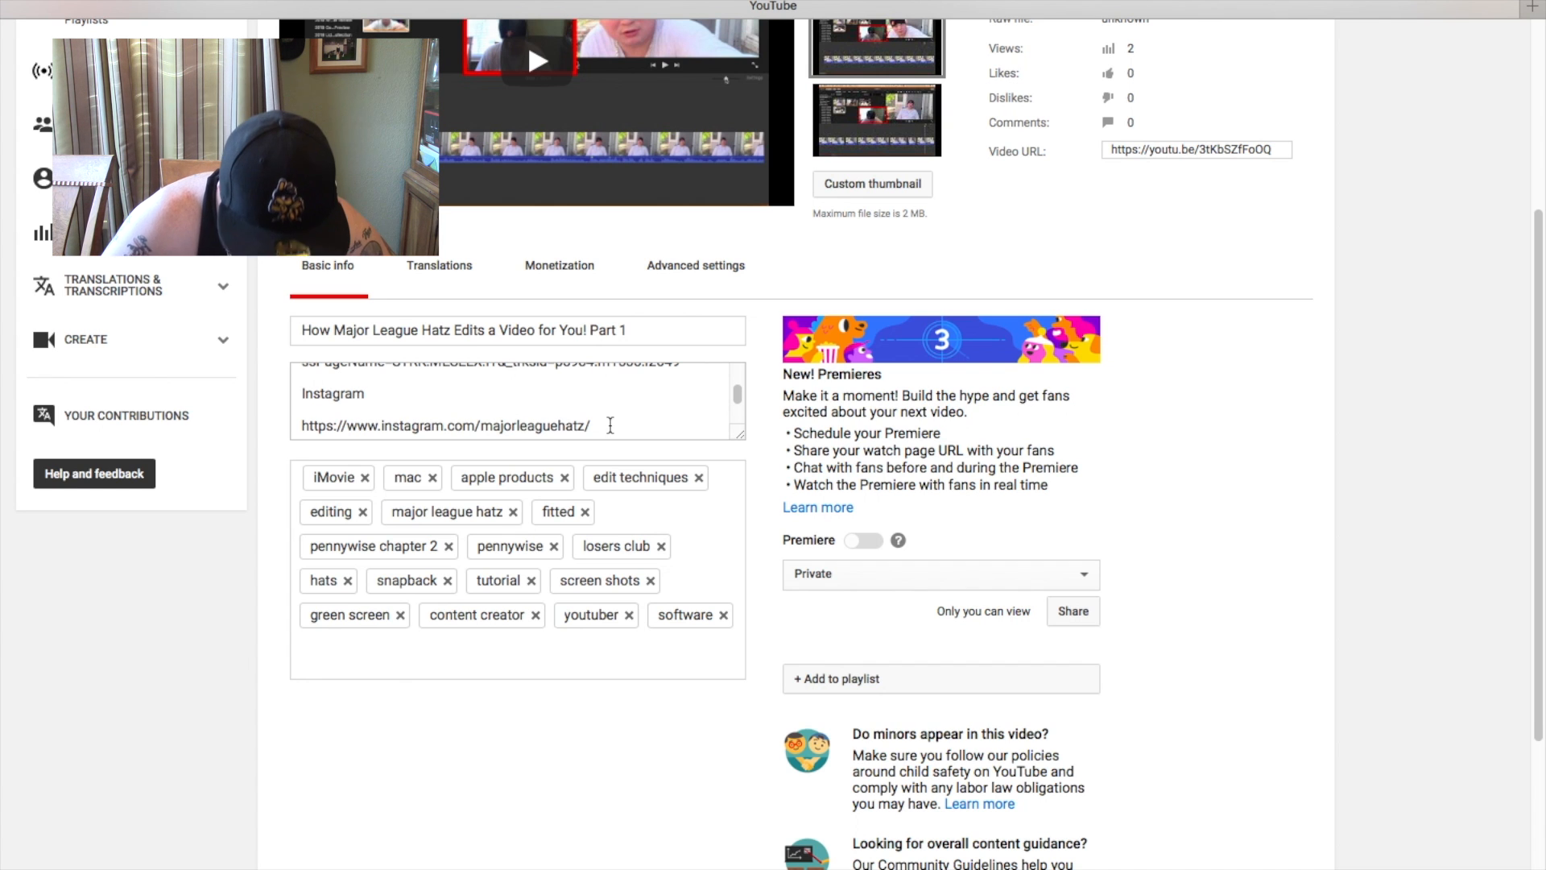
scroll(610, 425, "up", 5)
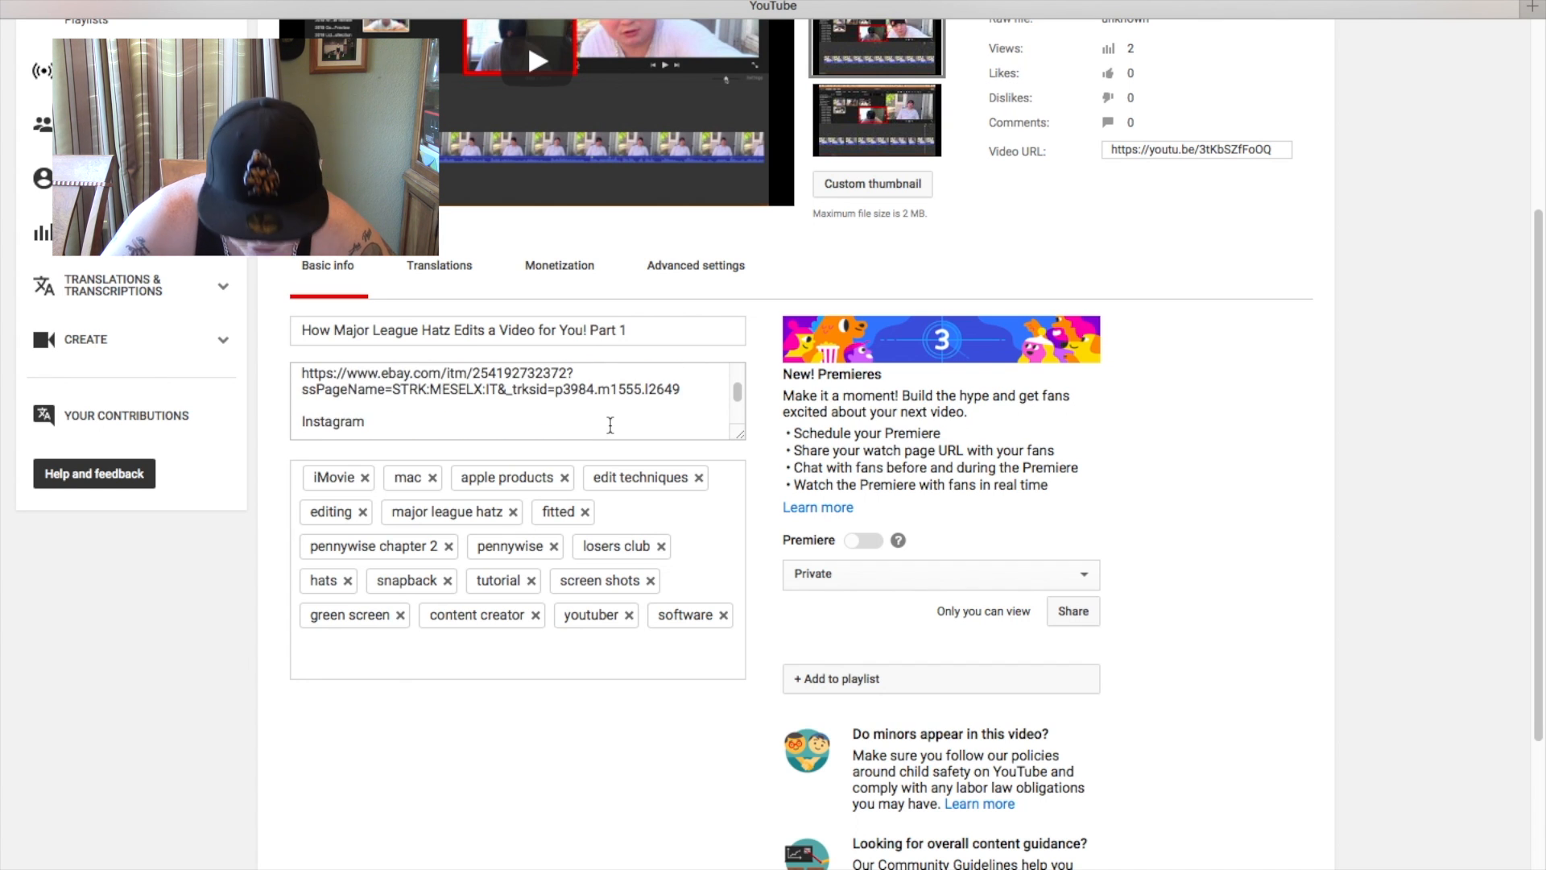
scroll(608, 424, "up", 1)
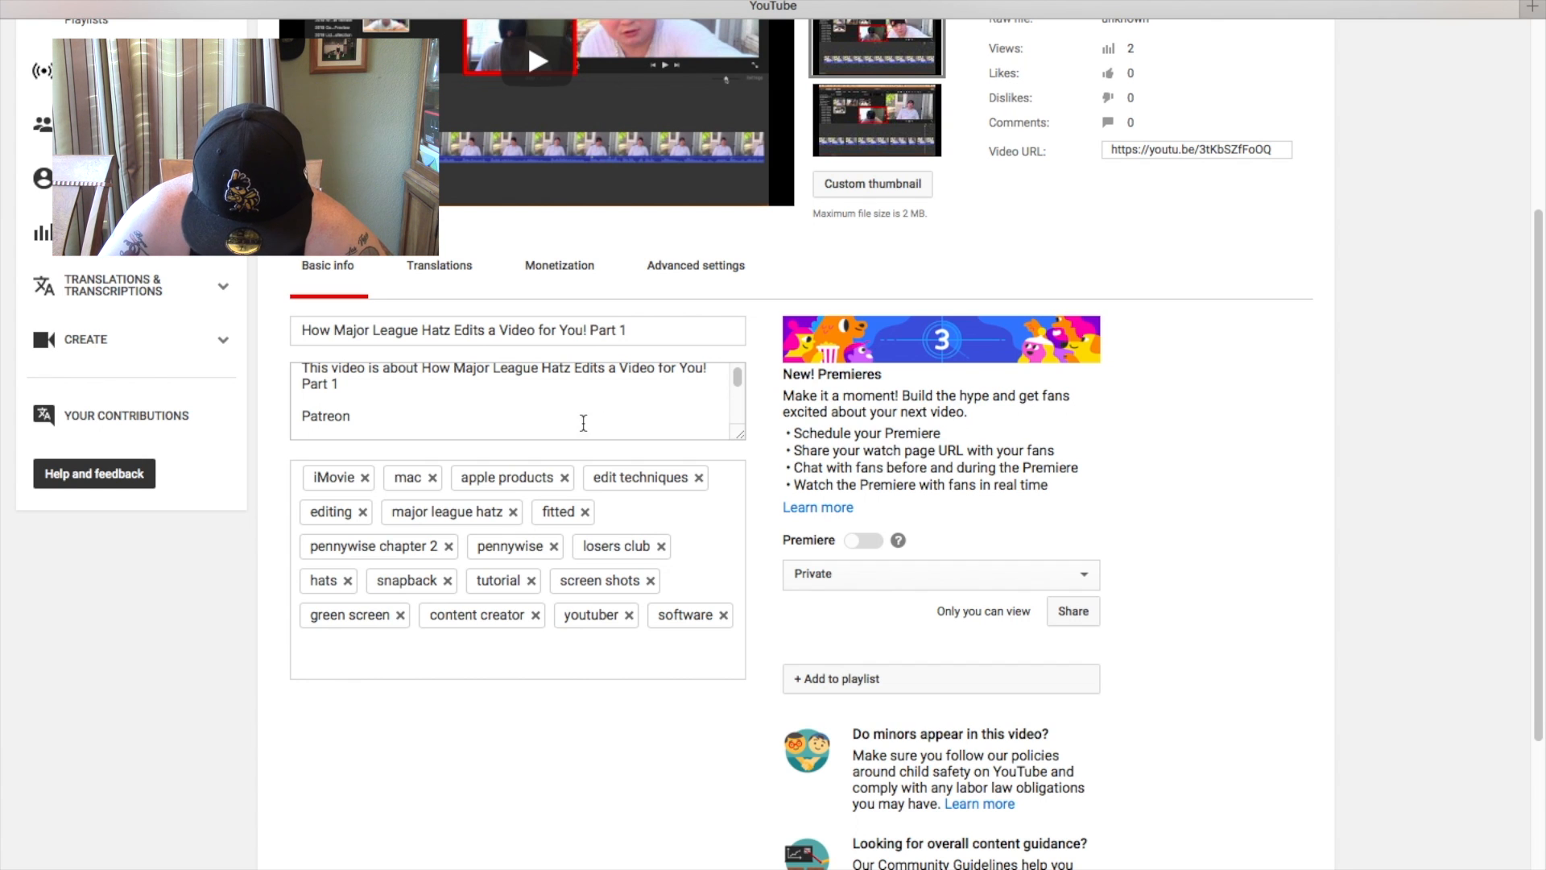
scroll(584, 427, "down", 3)
Step: Open the video's end screen editor and start a video or playlist element set to choose a specific video or playlist
scroll(1077, 533, "up", 7)
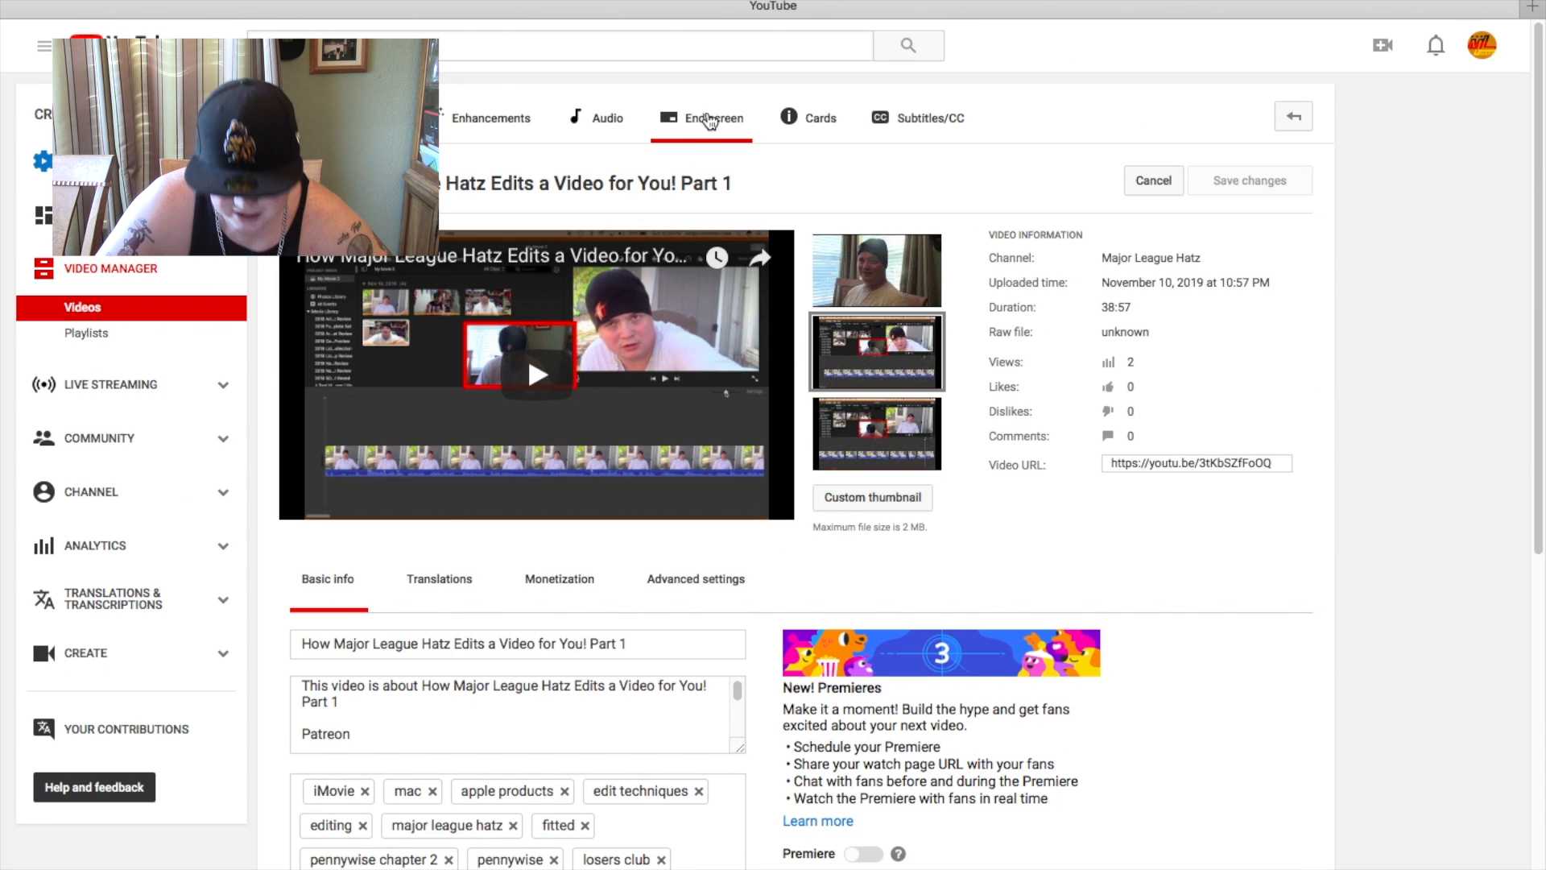
left_click(709, 120)
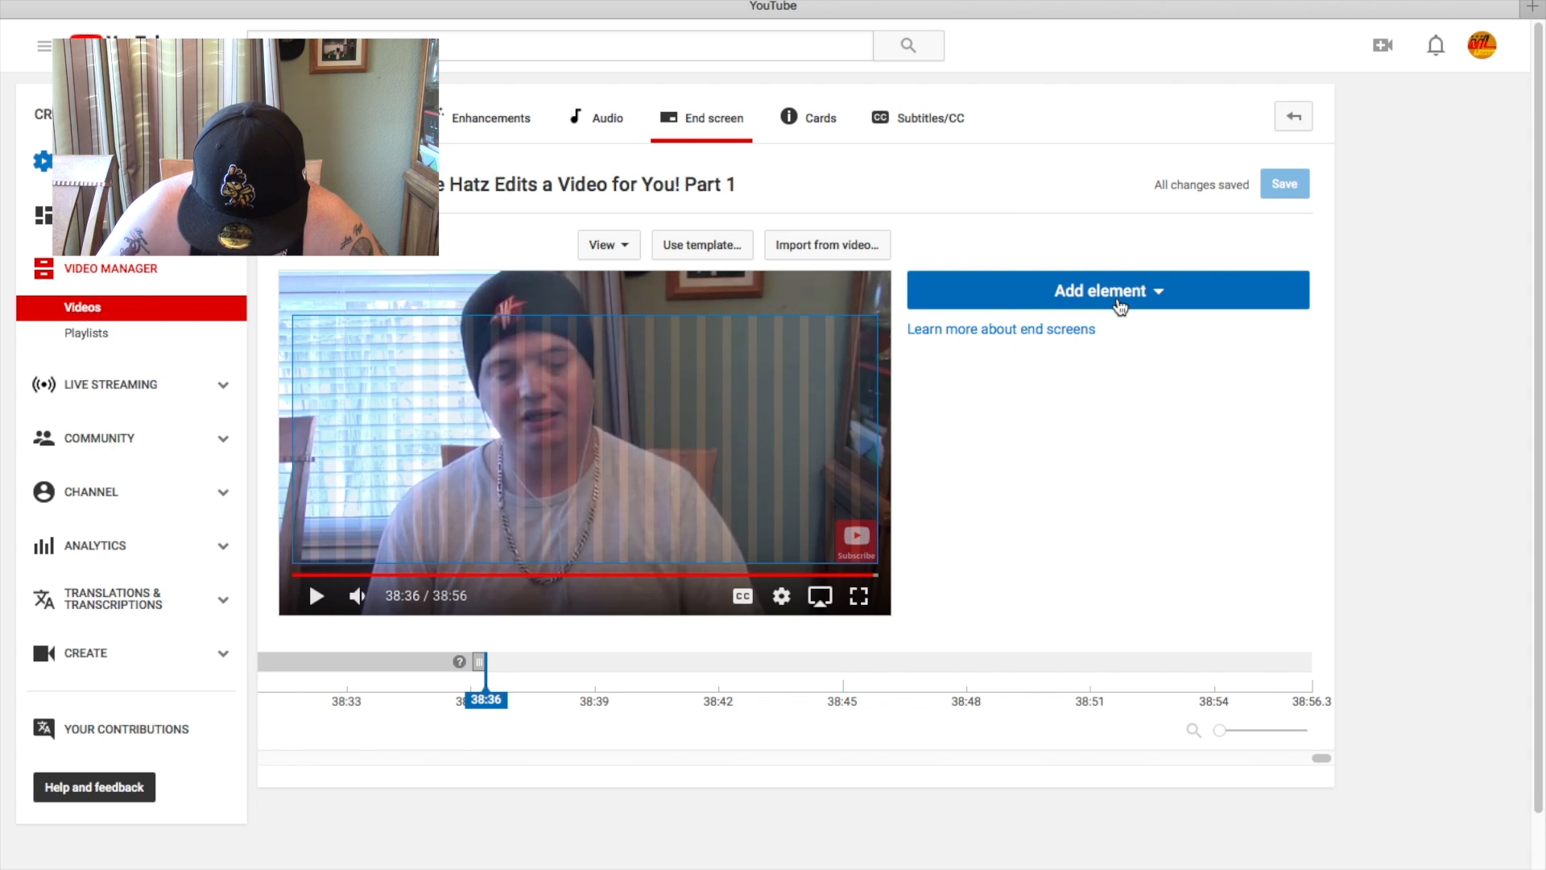
left_click(1117, 293)
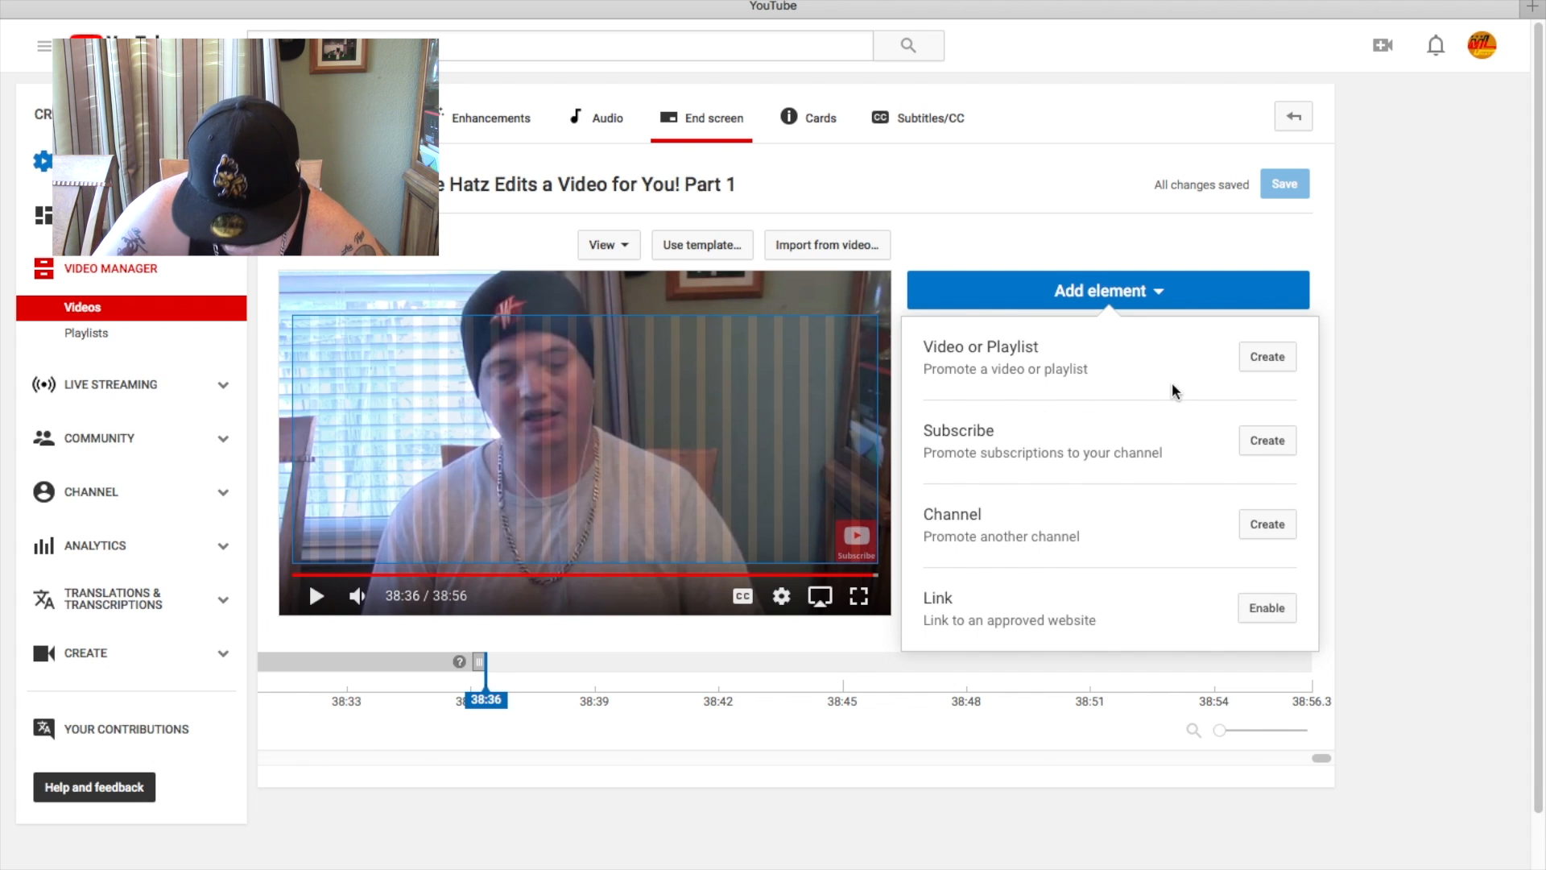
left_click(1258, 364)
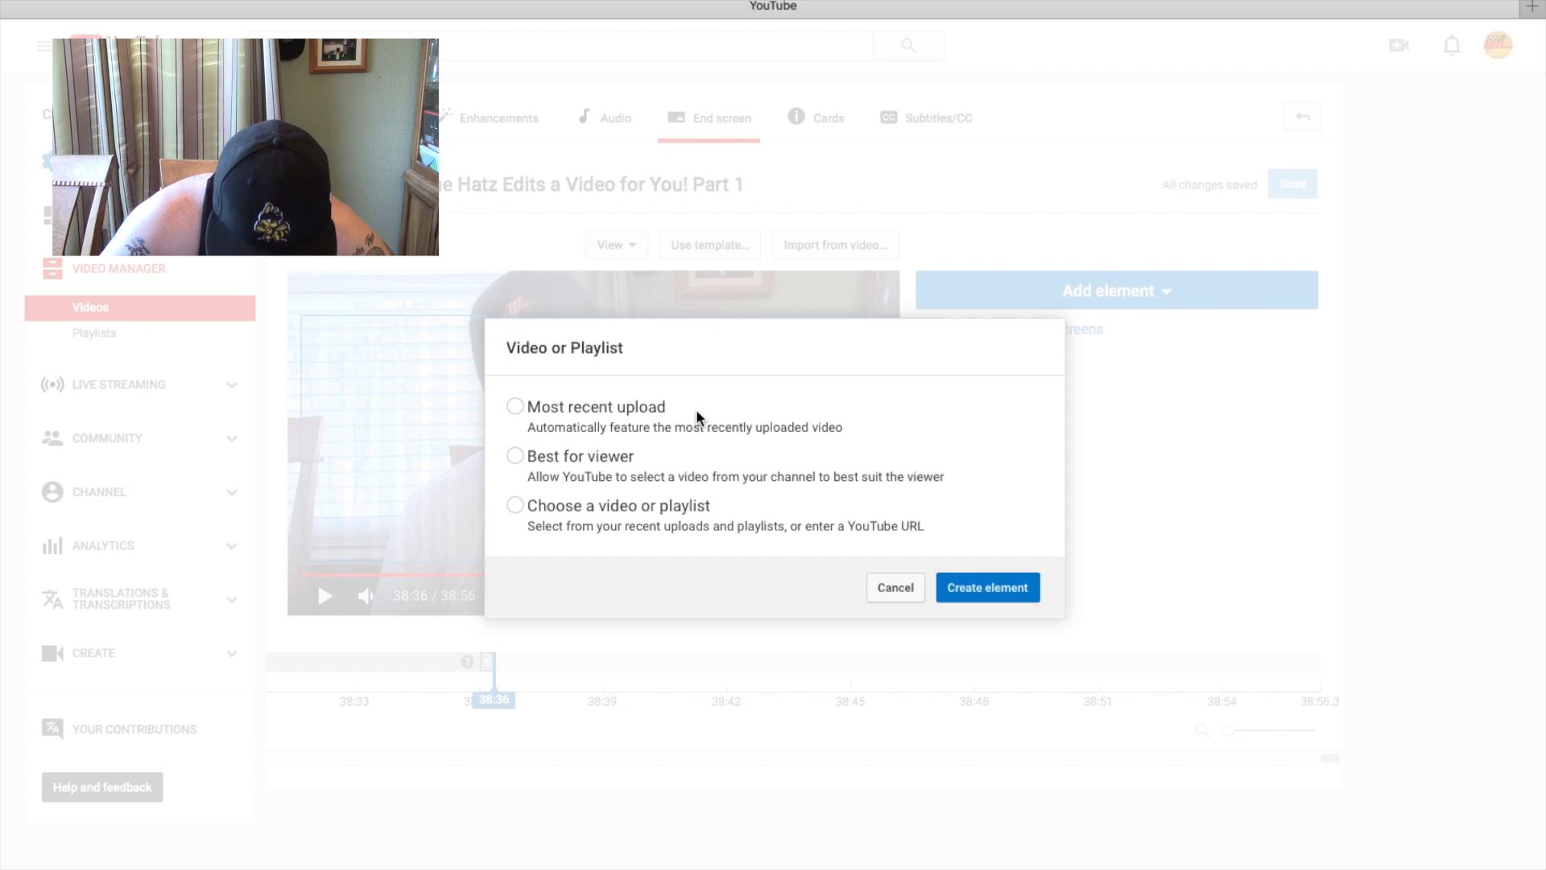
left_click(514, 505)
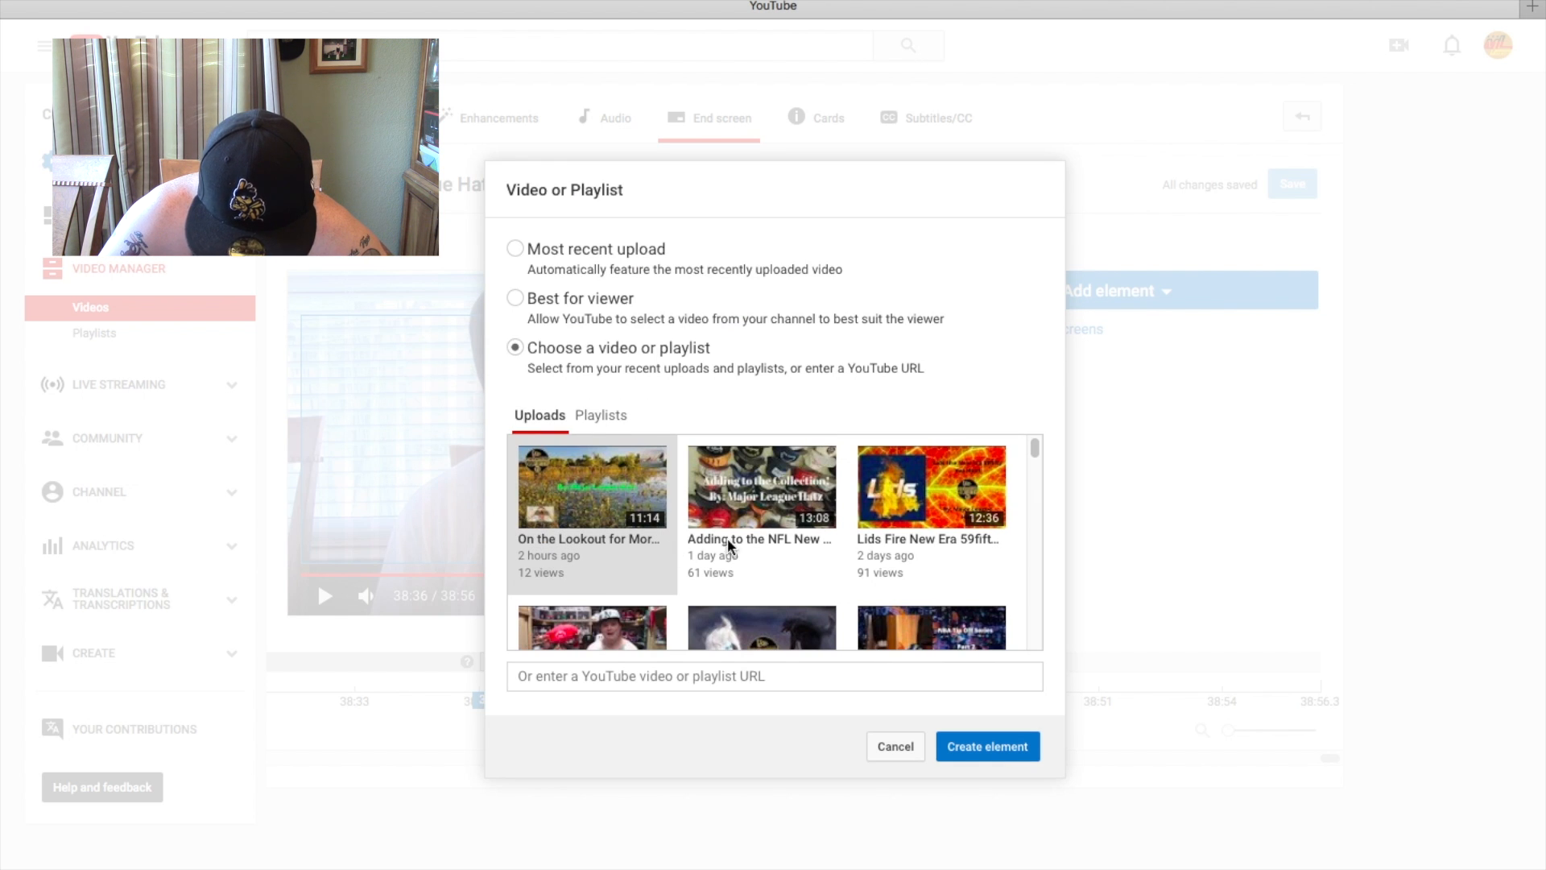
Step: Find the older upload Visalia Rawhide Team Store Pick Ups among the uploads and create the end screen video element from it
left_click_drag(1036, 449, 1035, 673)
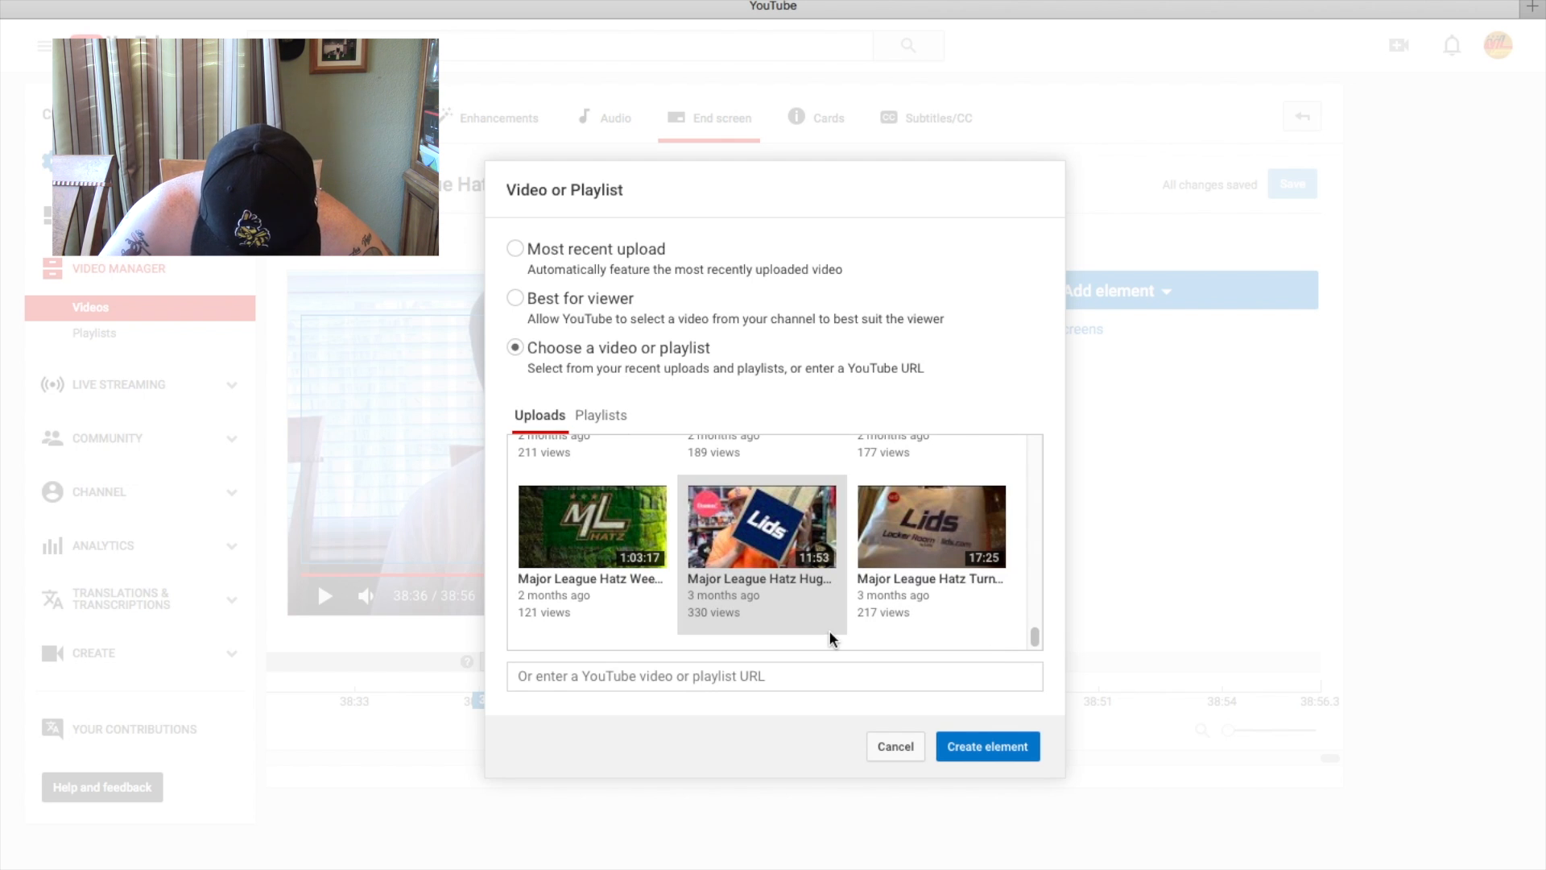
scroll(831, 639, "up", 2)
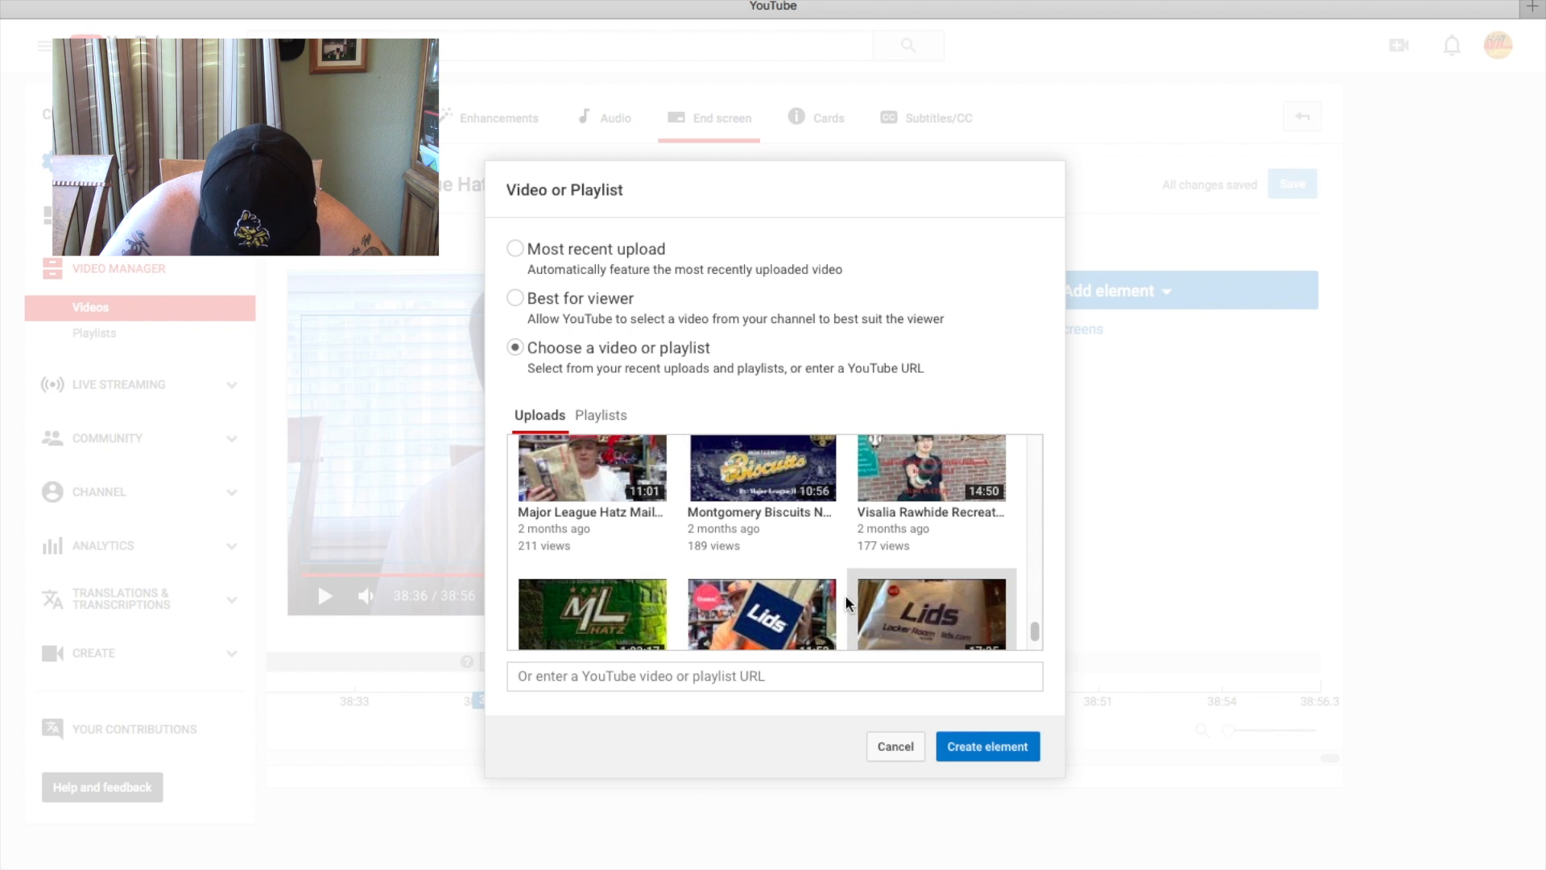
scroll(818, 561, "up", 5)
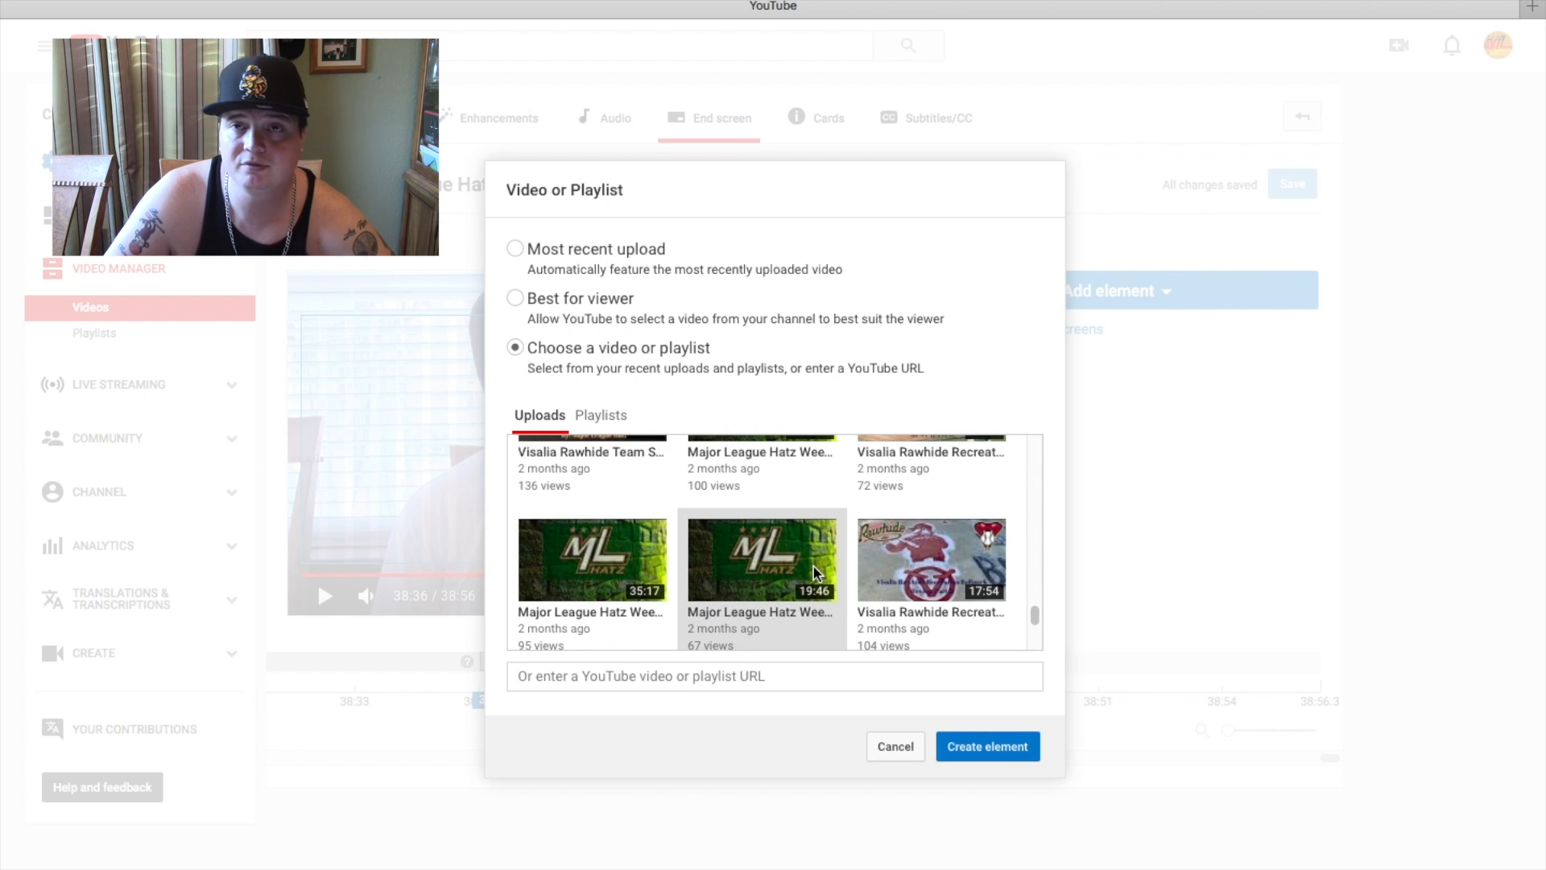
scroll(814, 572, "up", 1)
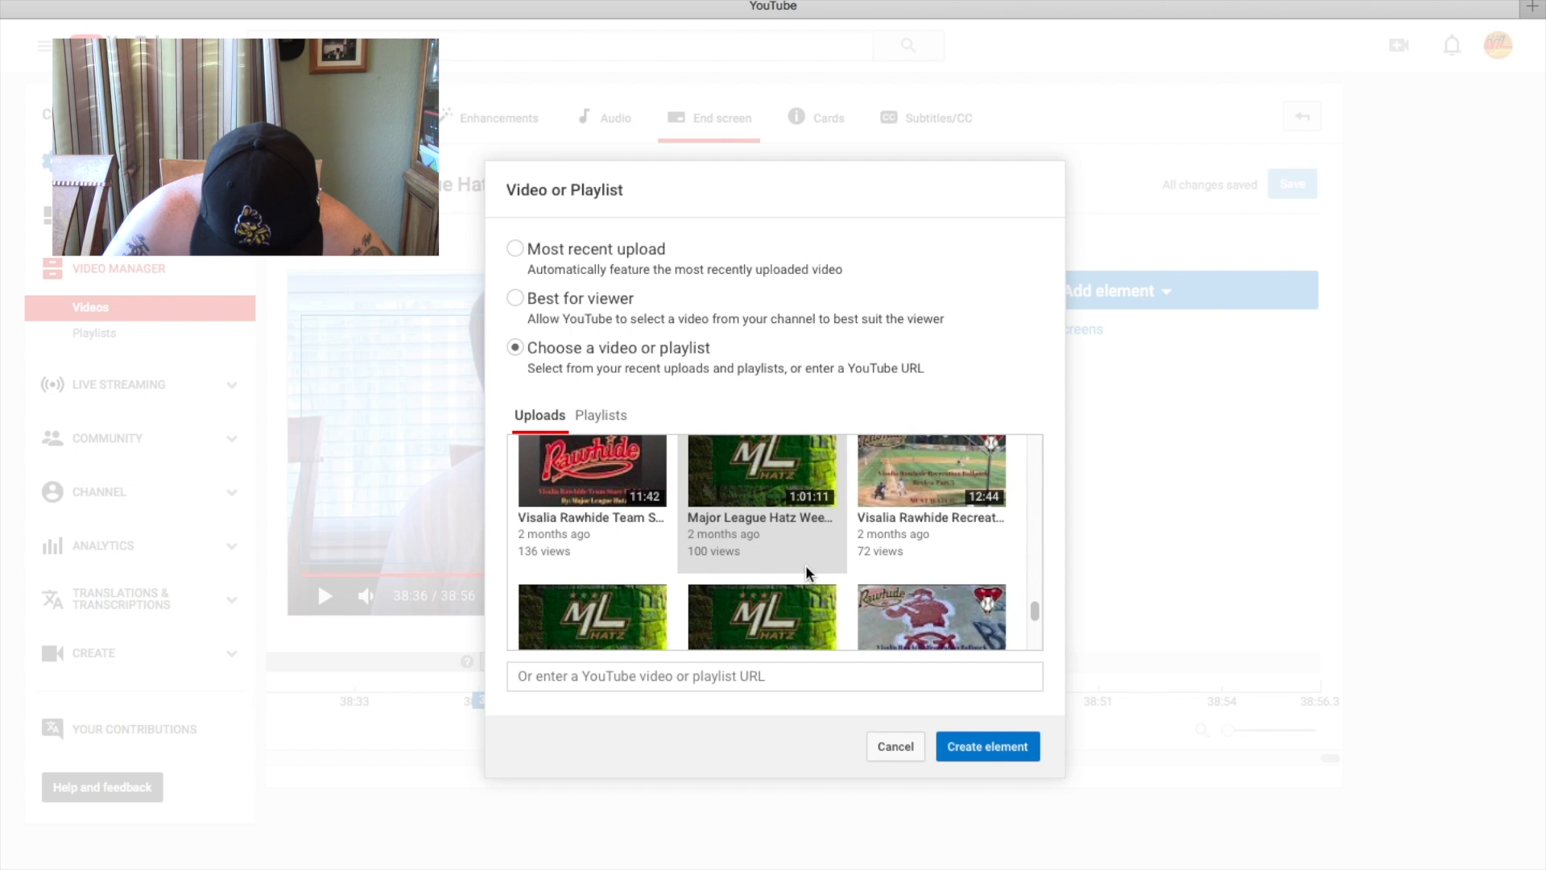
scroll(805, 564, "up", 3)
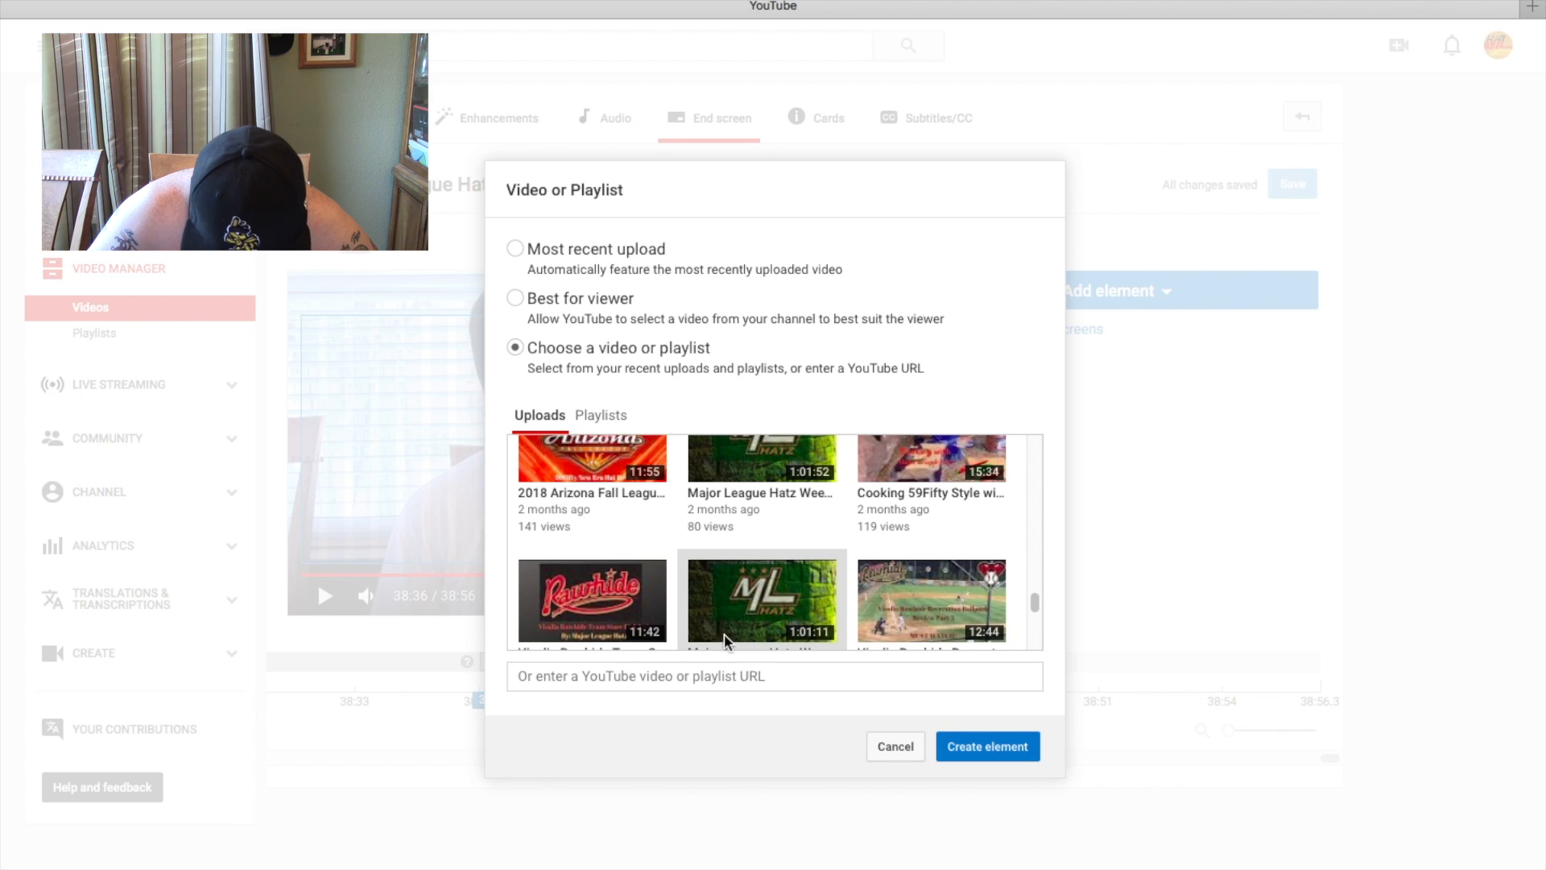
scroll(790, 575, "down", 1)
scroll(790, 575, "down", 1)
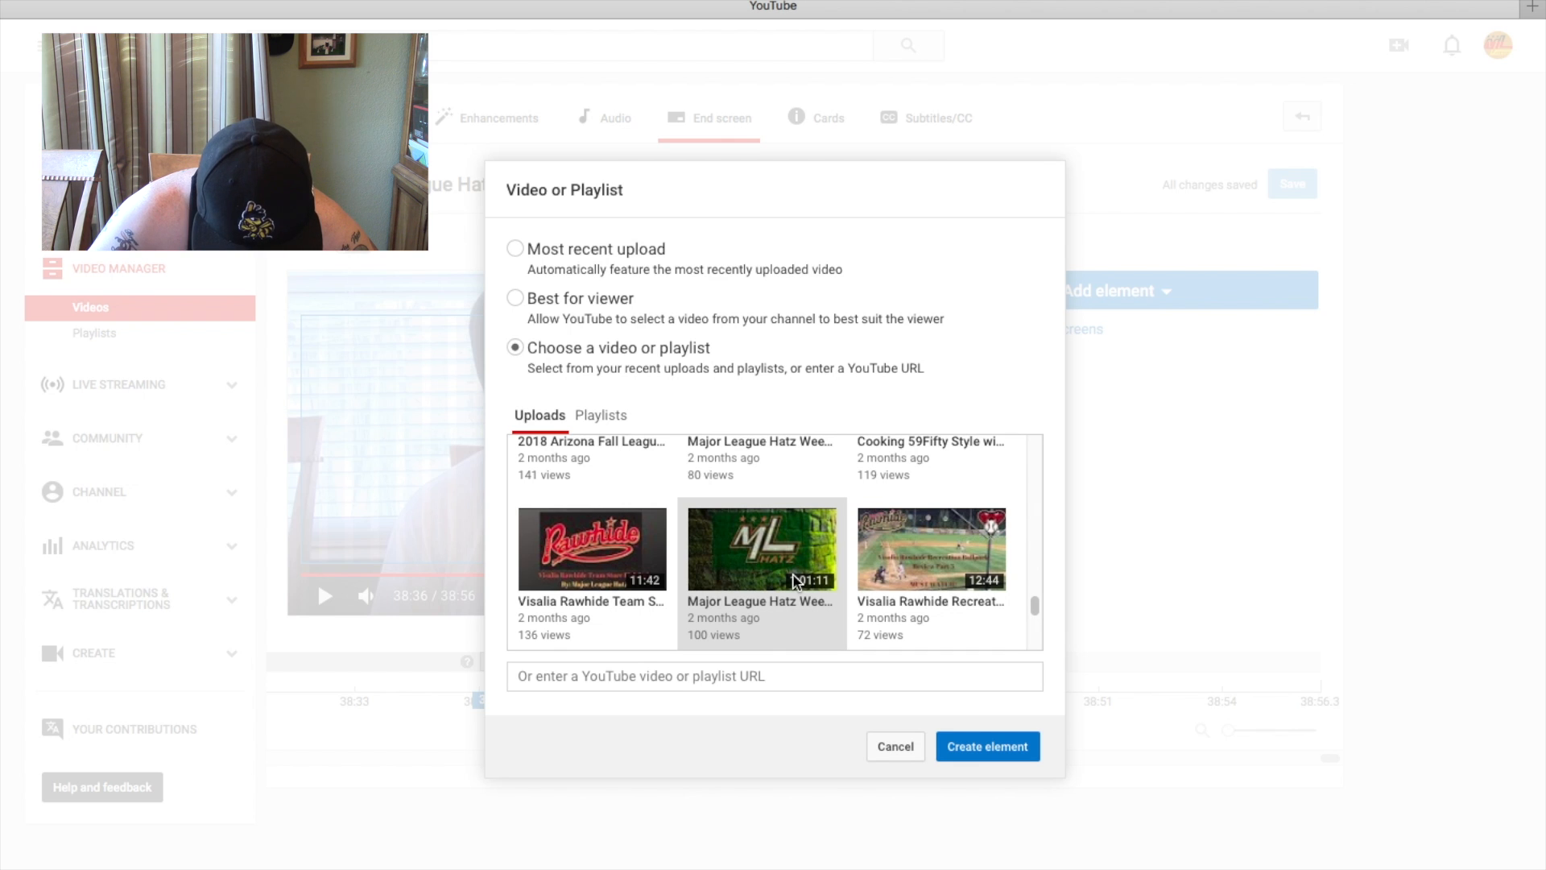
scroll(793, 578, "down", 3)
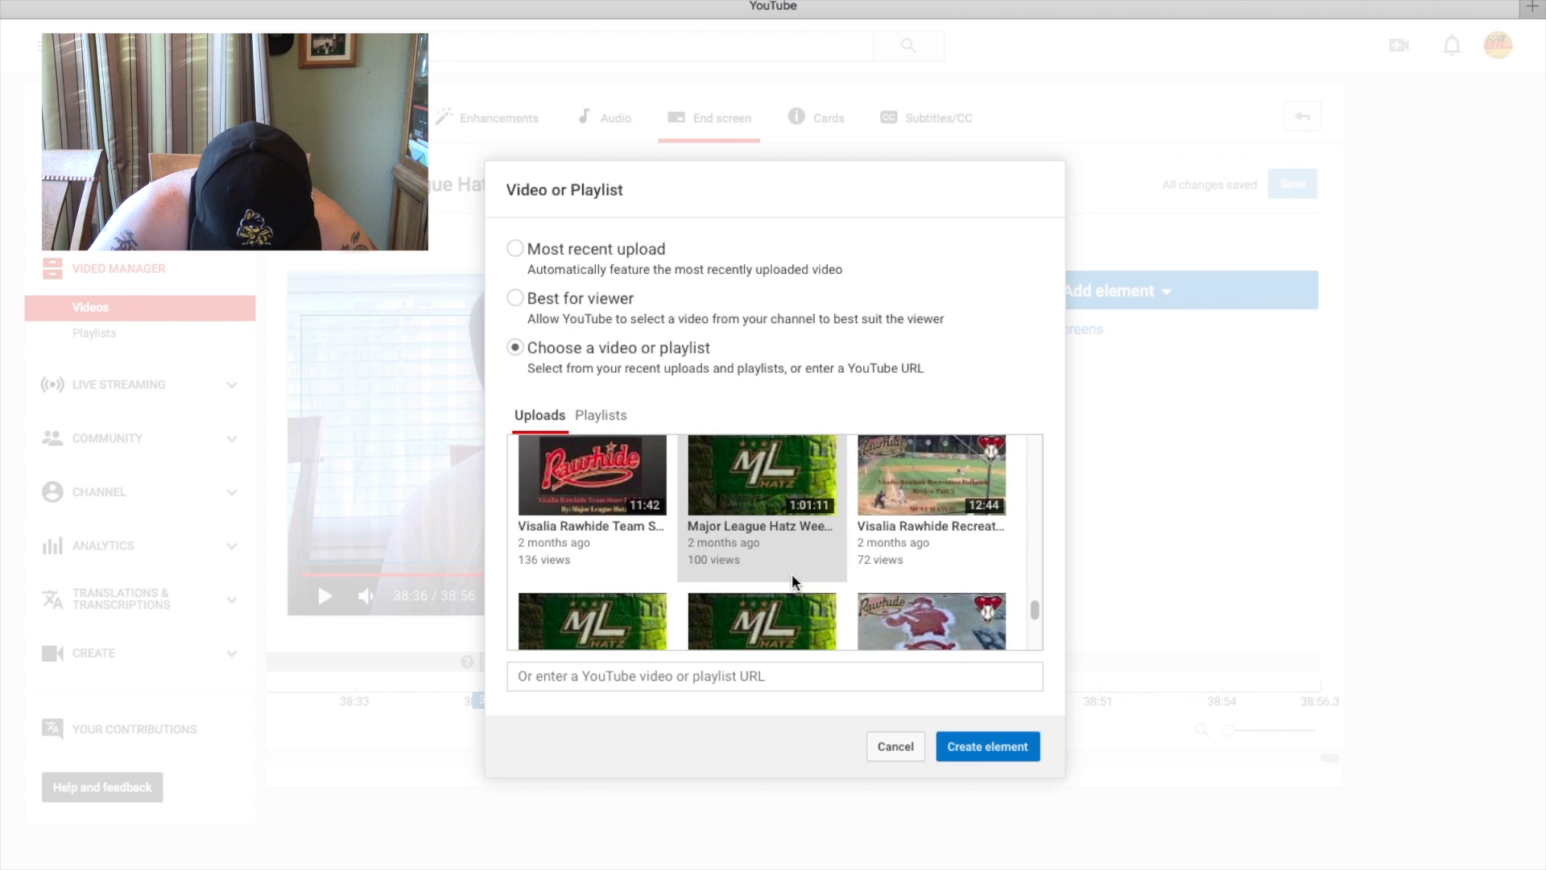
scroll(790, 573, "down", 5)
scroll(792, 573, "up", 3)
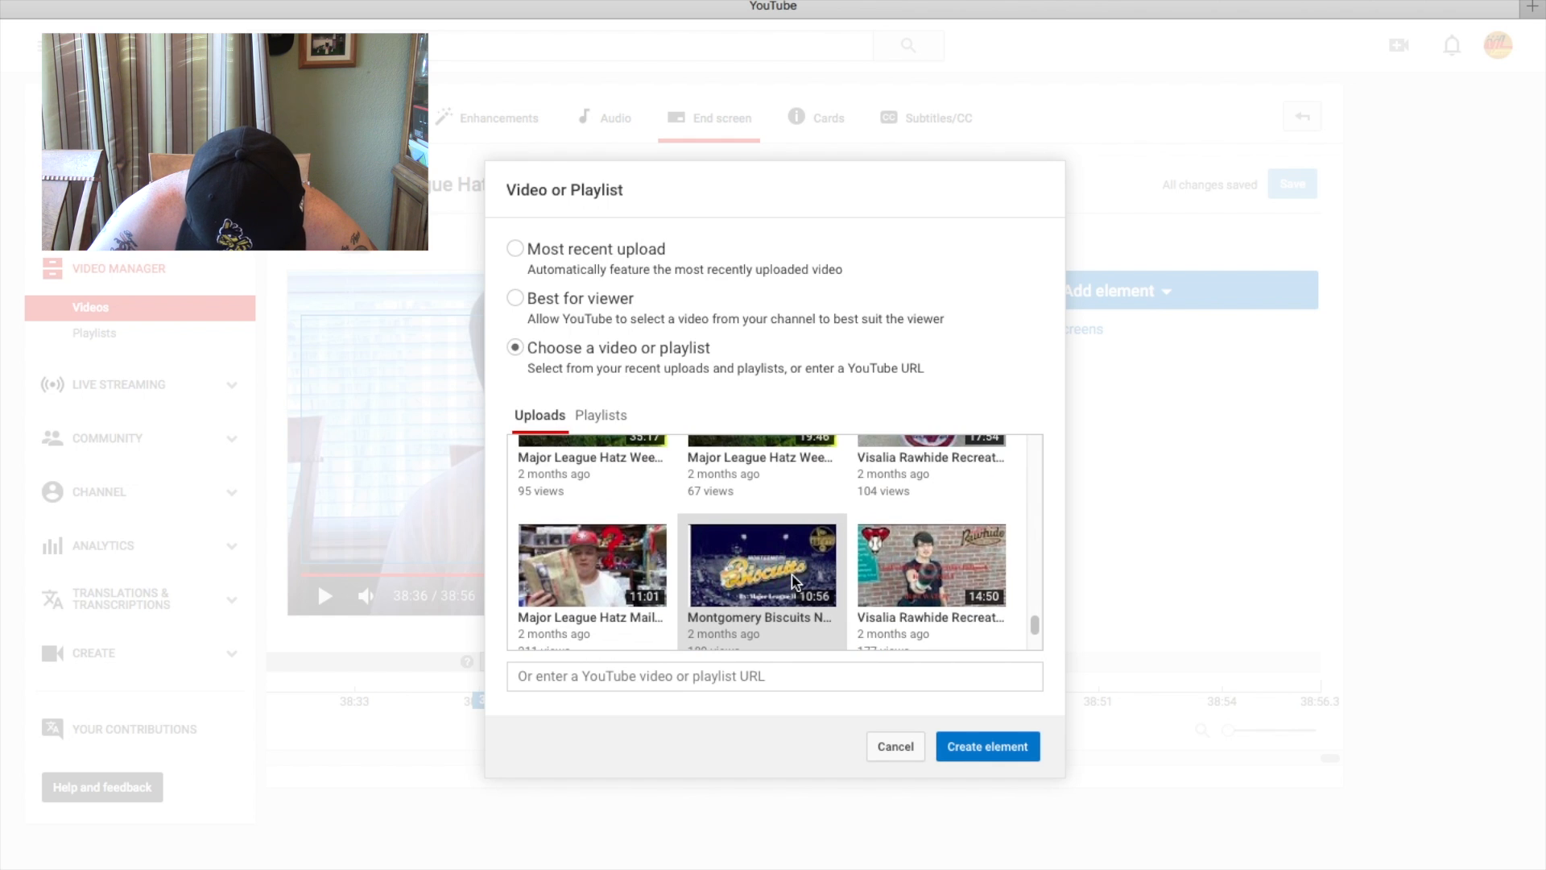
scroll(790, 573, "down", 5)
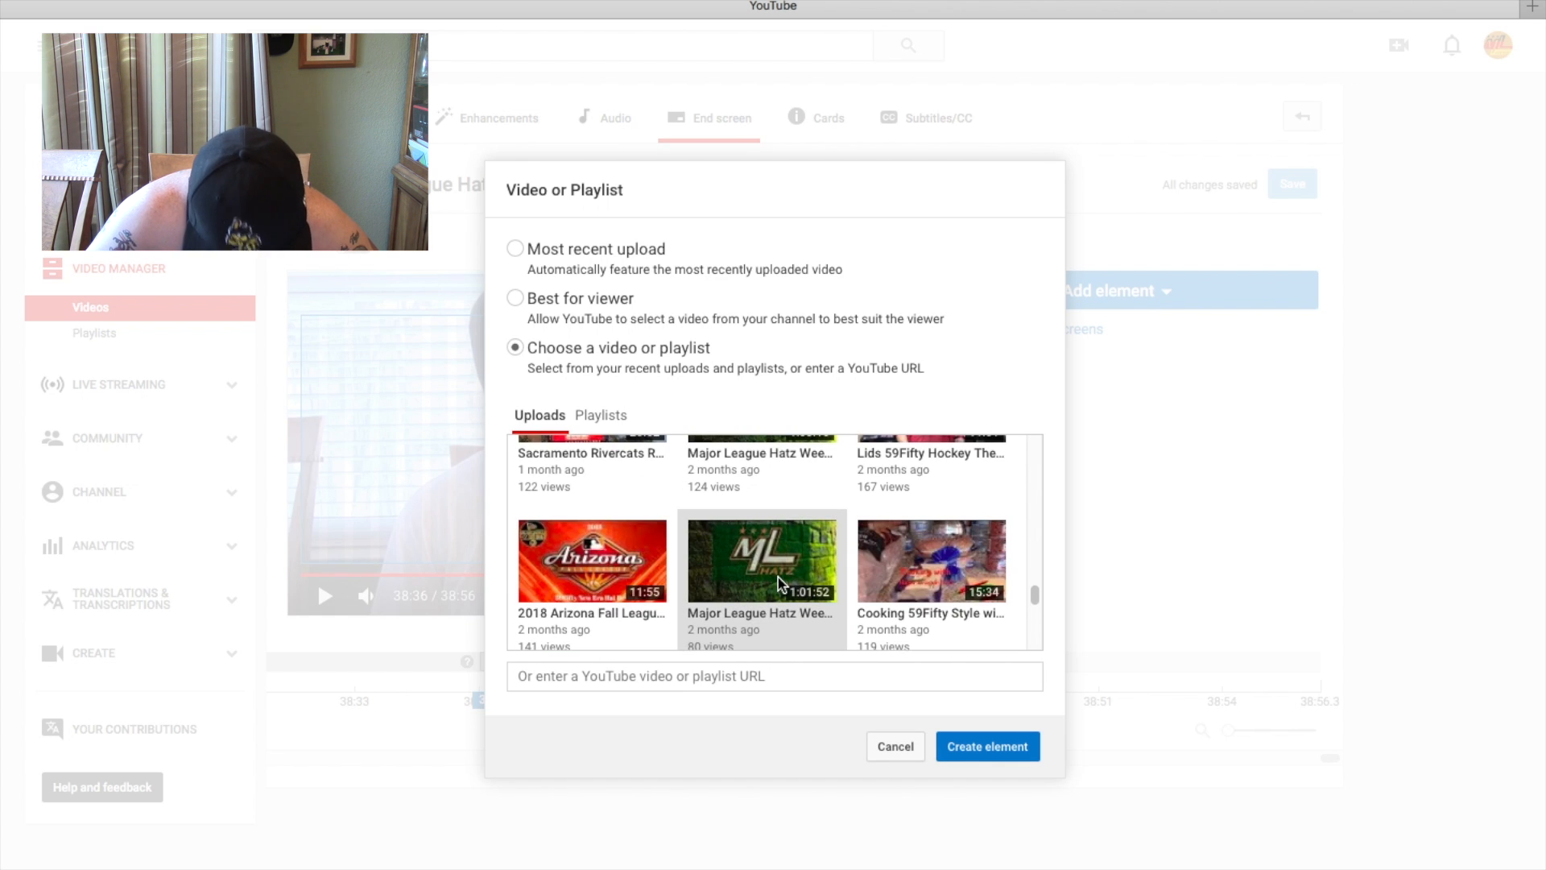
scroll(778, 577, "up", 5)
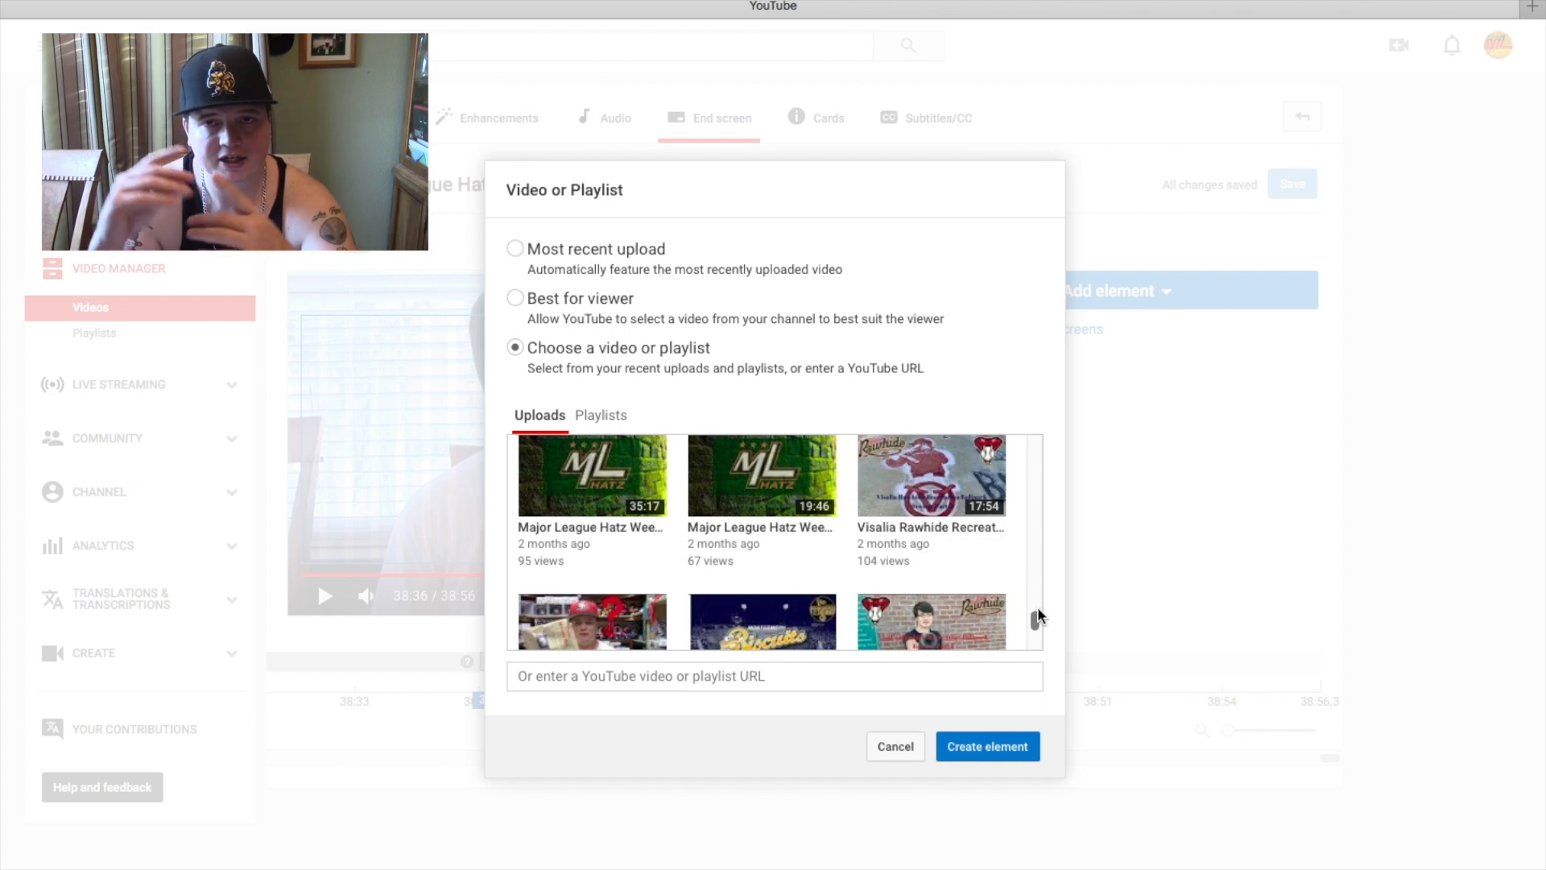
scroll(1034, 618, "up", 1)
left_click_drag(1033, 612, 1035, 601)
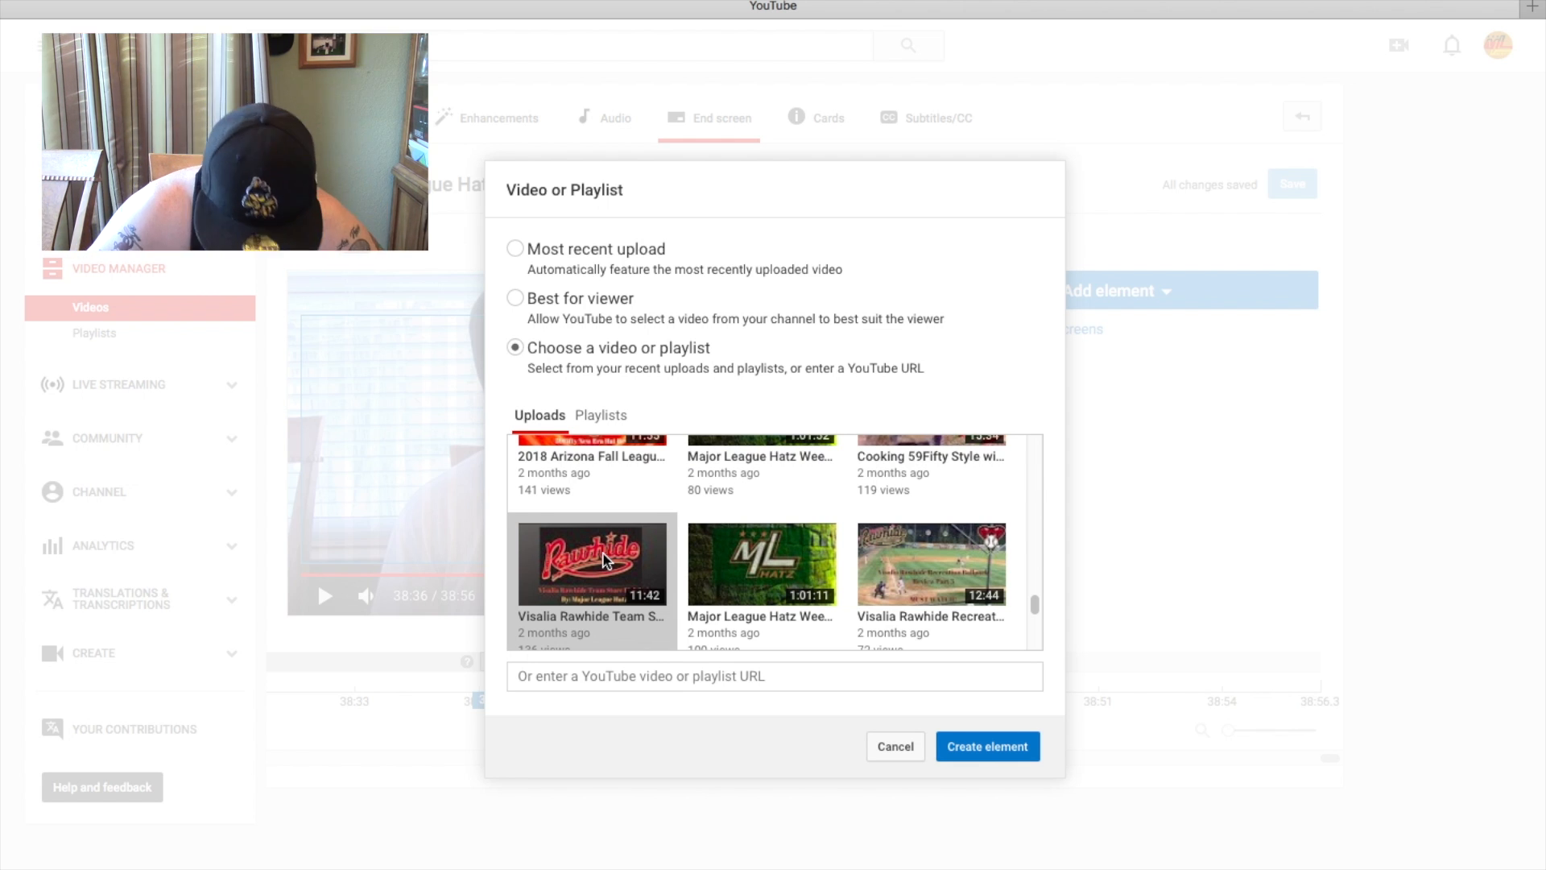
left_click(979, 751)
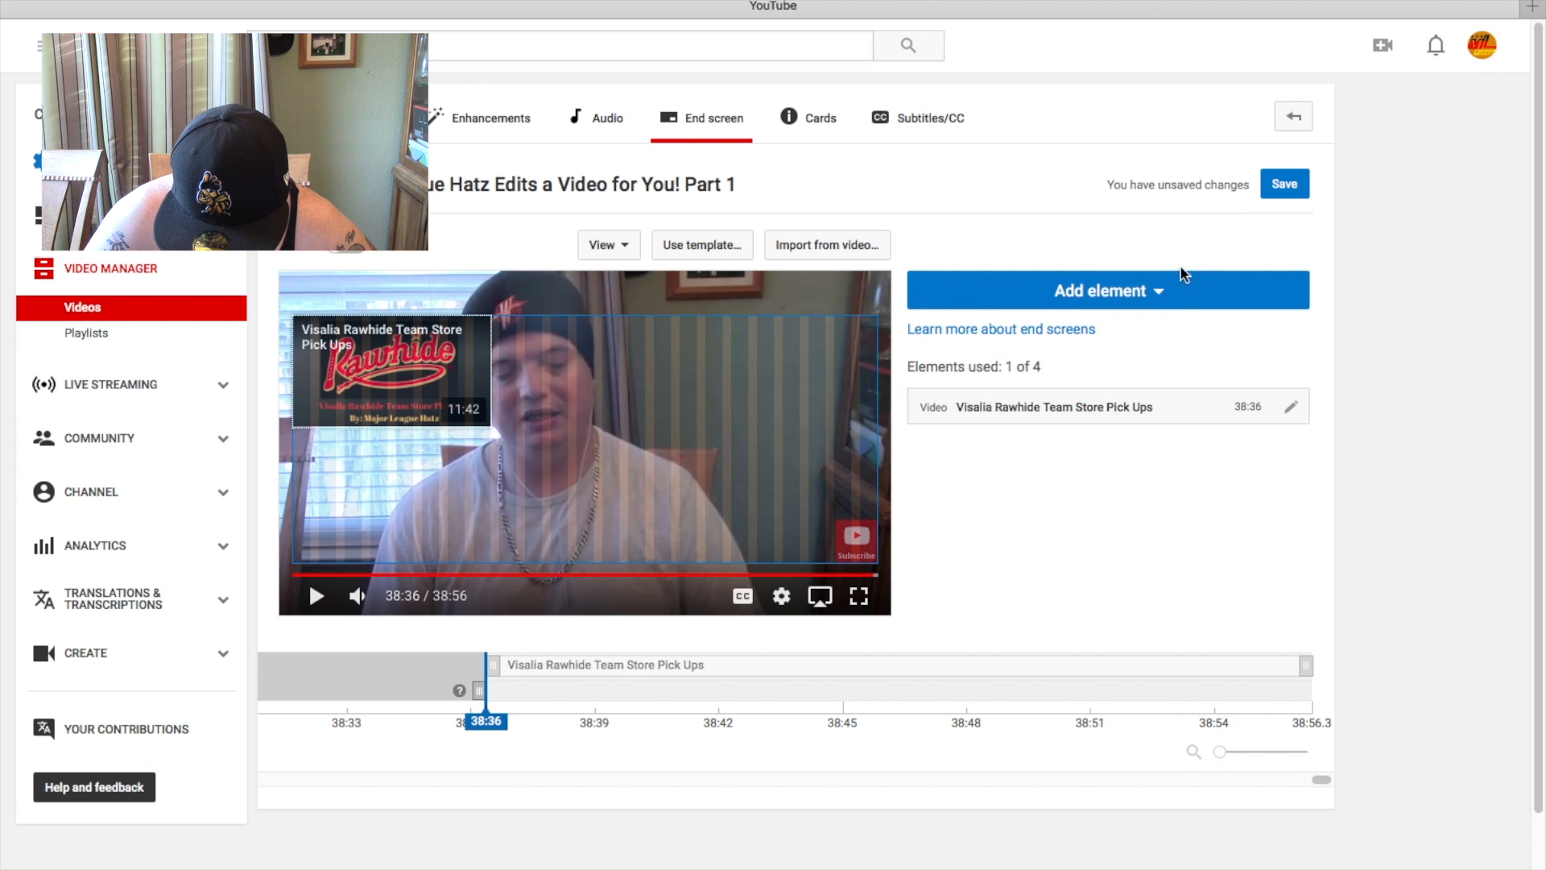
Step: Add a second end screen element that promotes the playlist October Challenge Part 1
left_click(1180, 303)
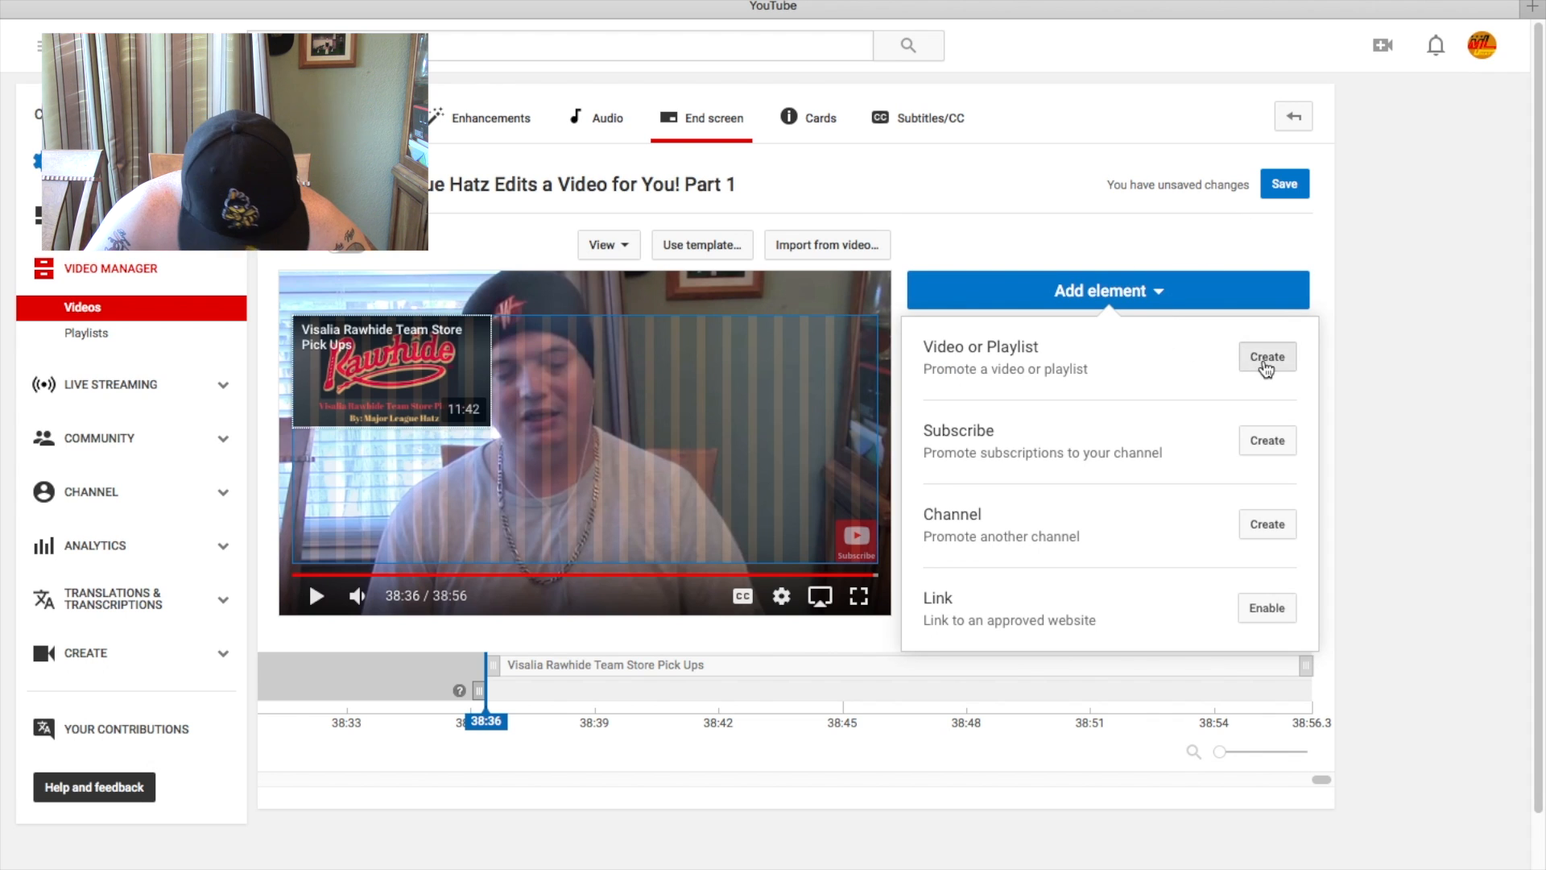
left_click(1265, 355)
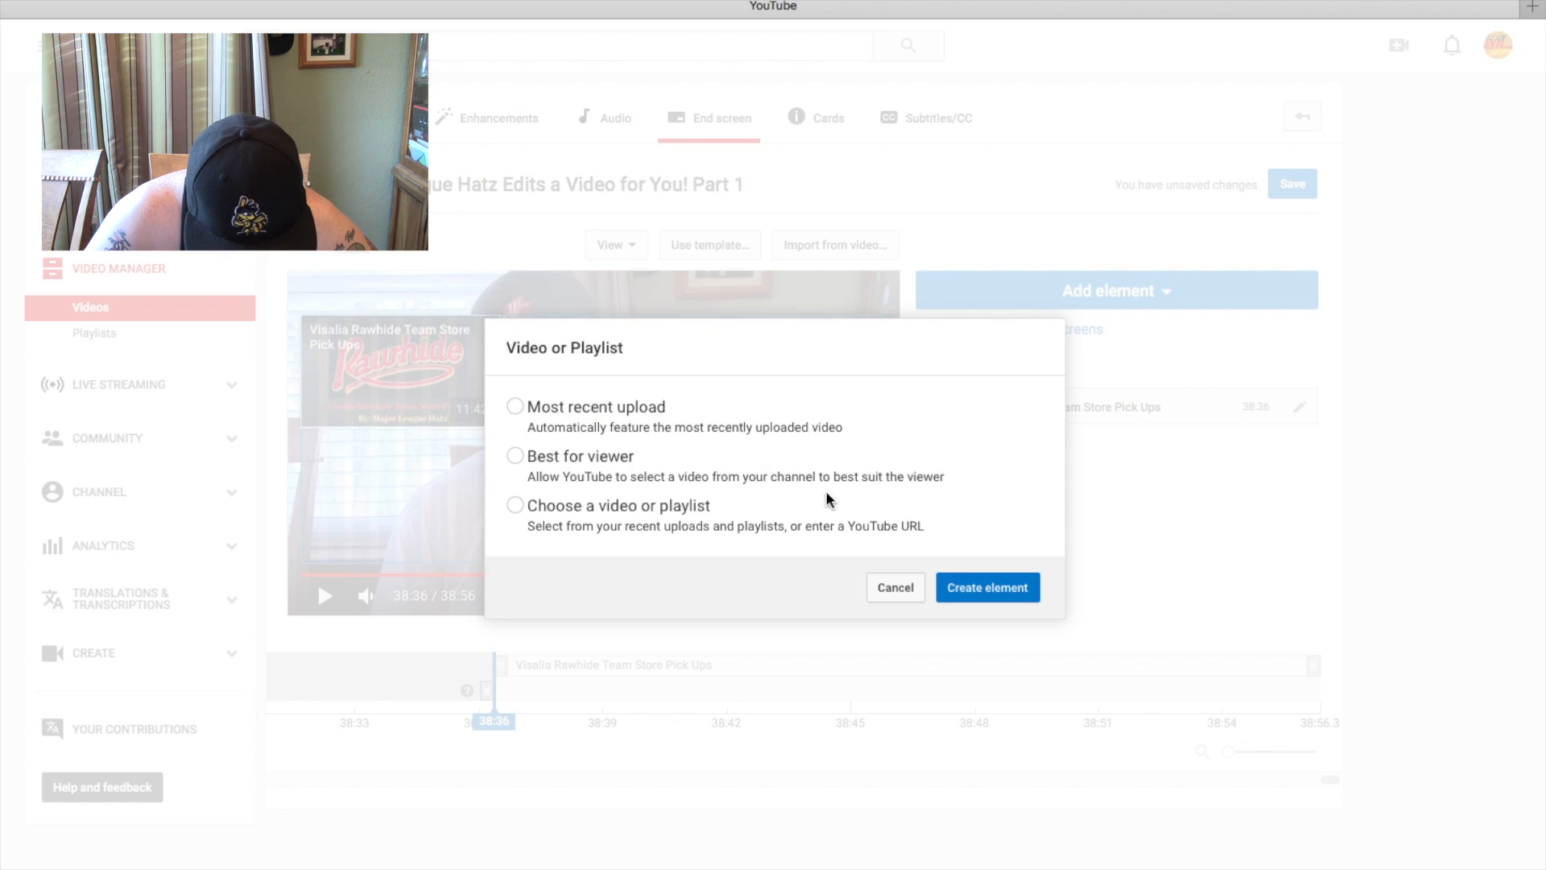
left_click(516, 512)
left_click(608, 420)
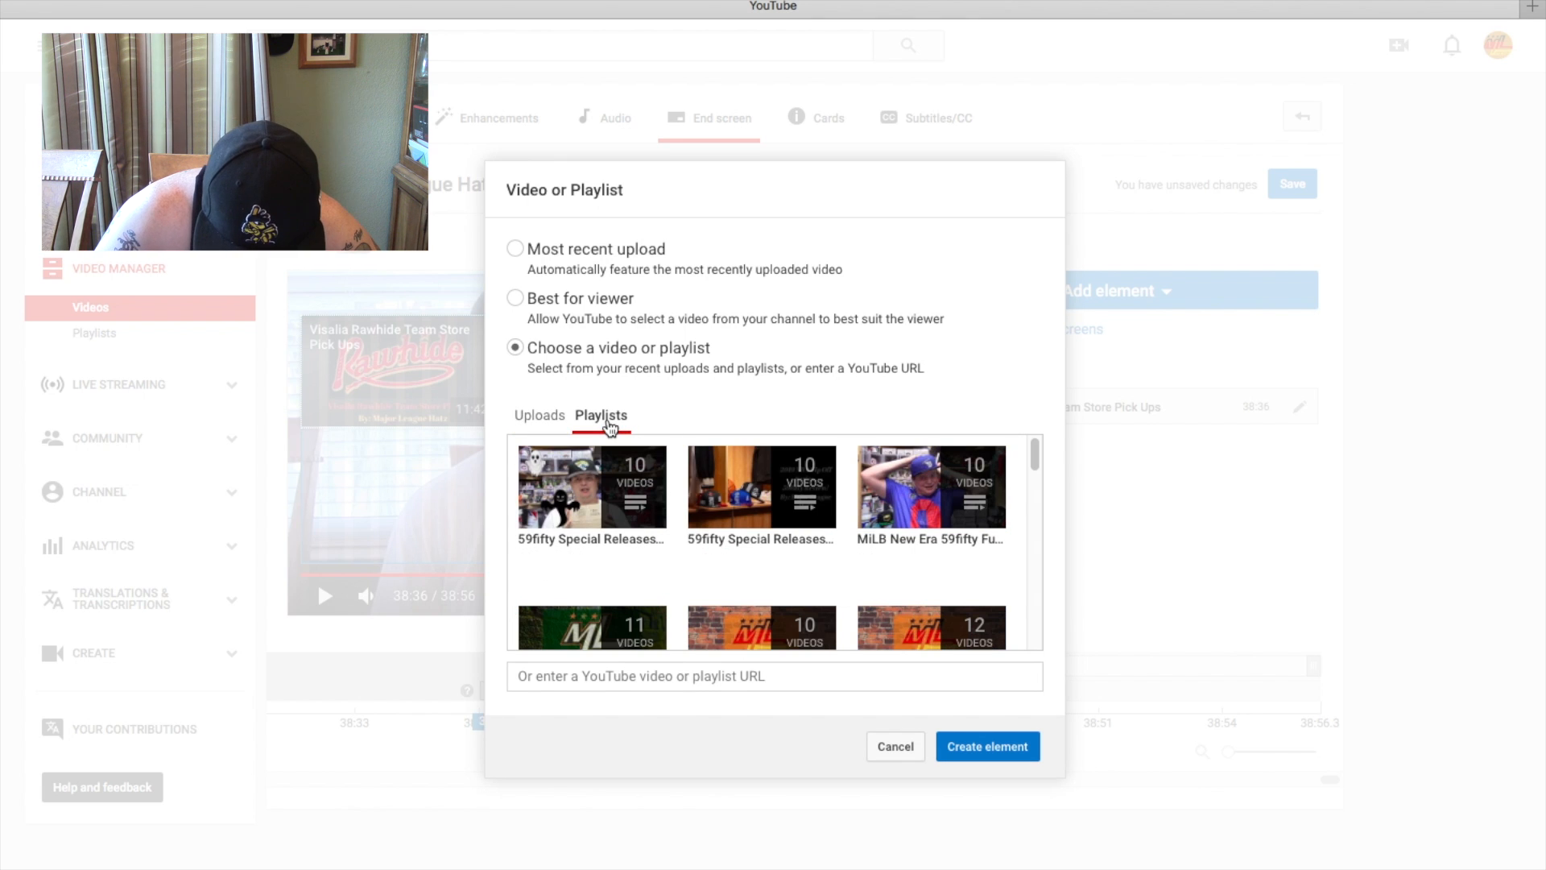
scroll(733, 514, "down", 2)
scroll(733, 514, "up", 2)
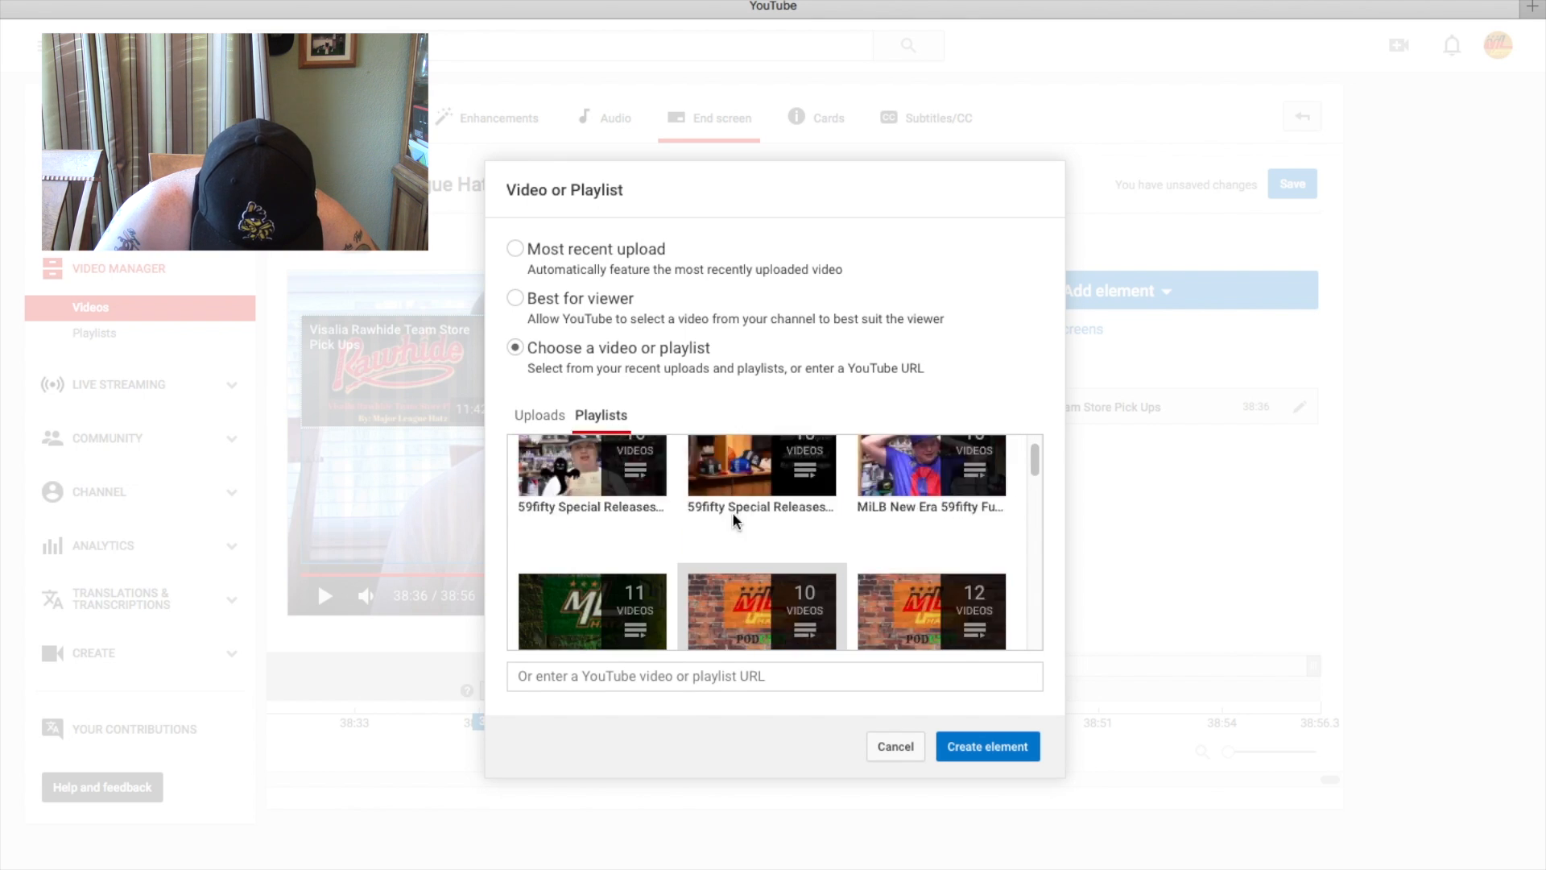
scroll(733, 514, "down", 3)
scroll(733, 515, "down", 2)
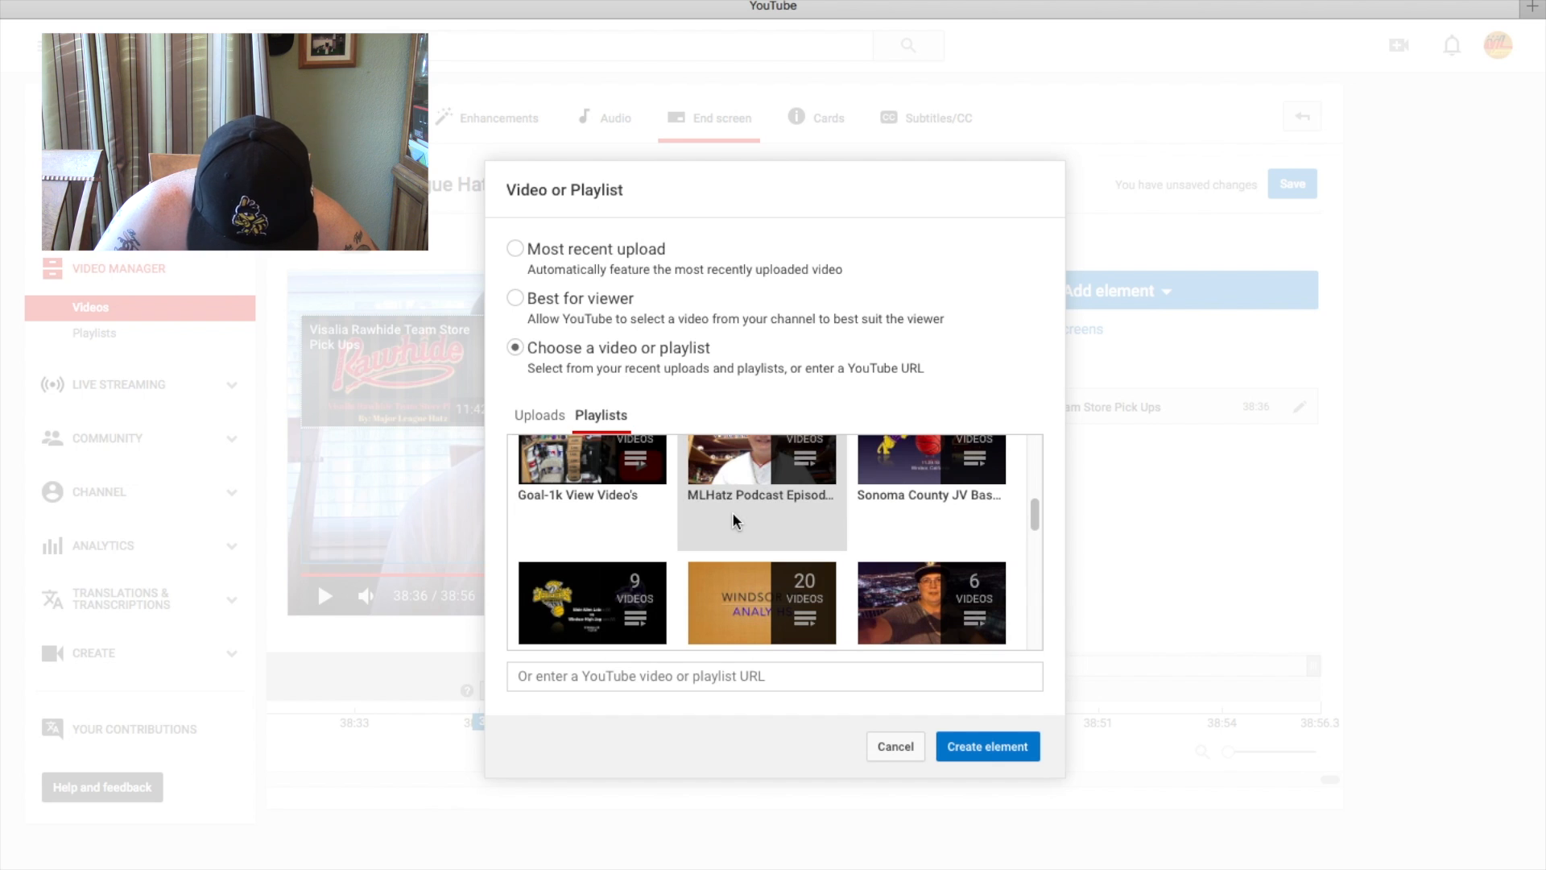
scroll(732, 515, "down", 5)
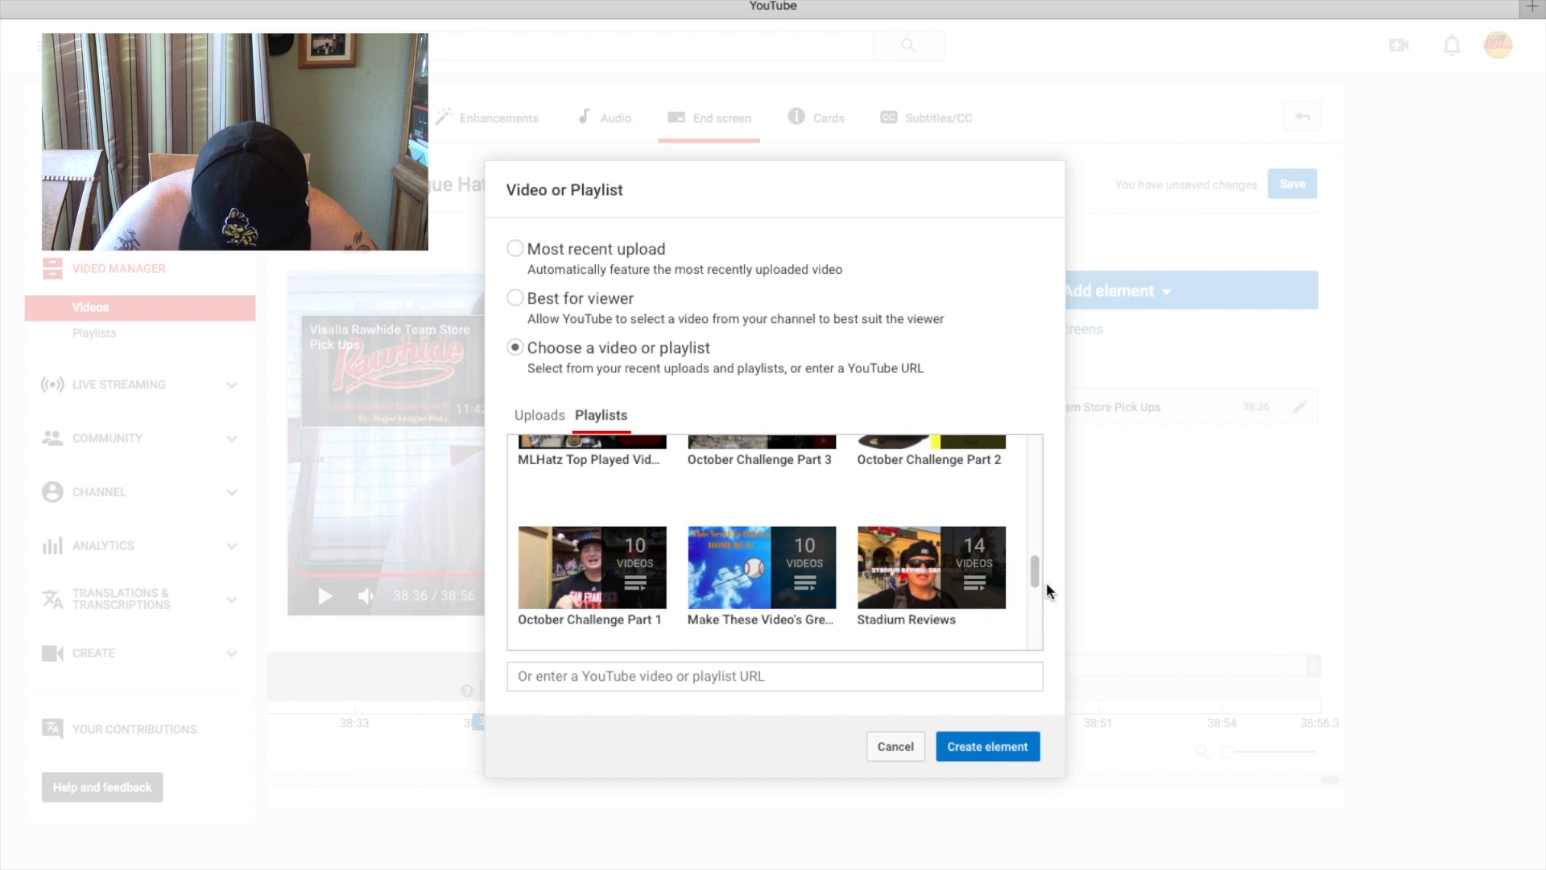
left_click_drag(1032, 570, 1032, 574)
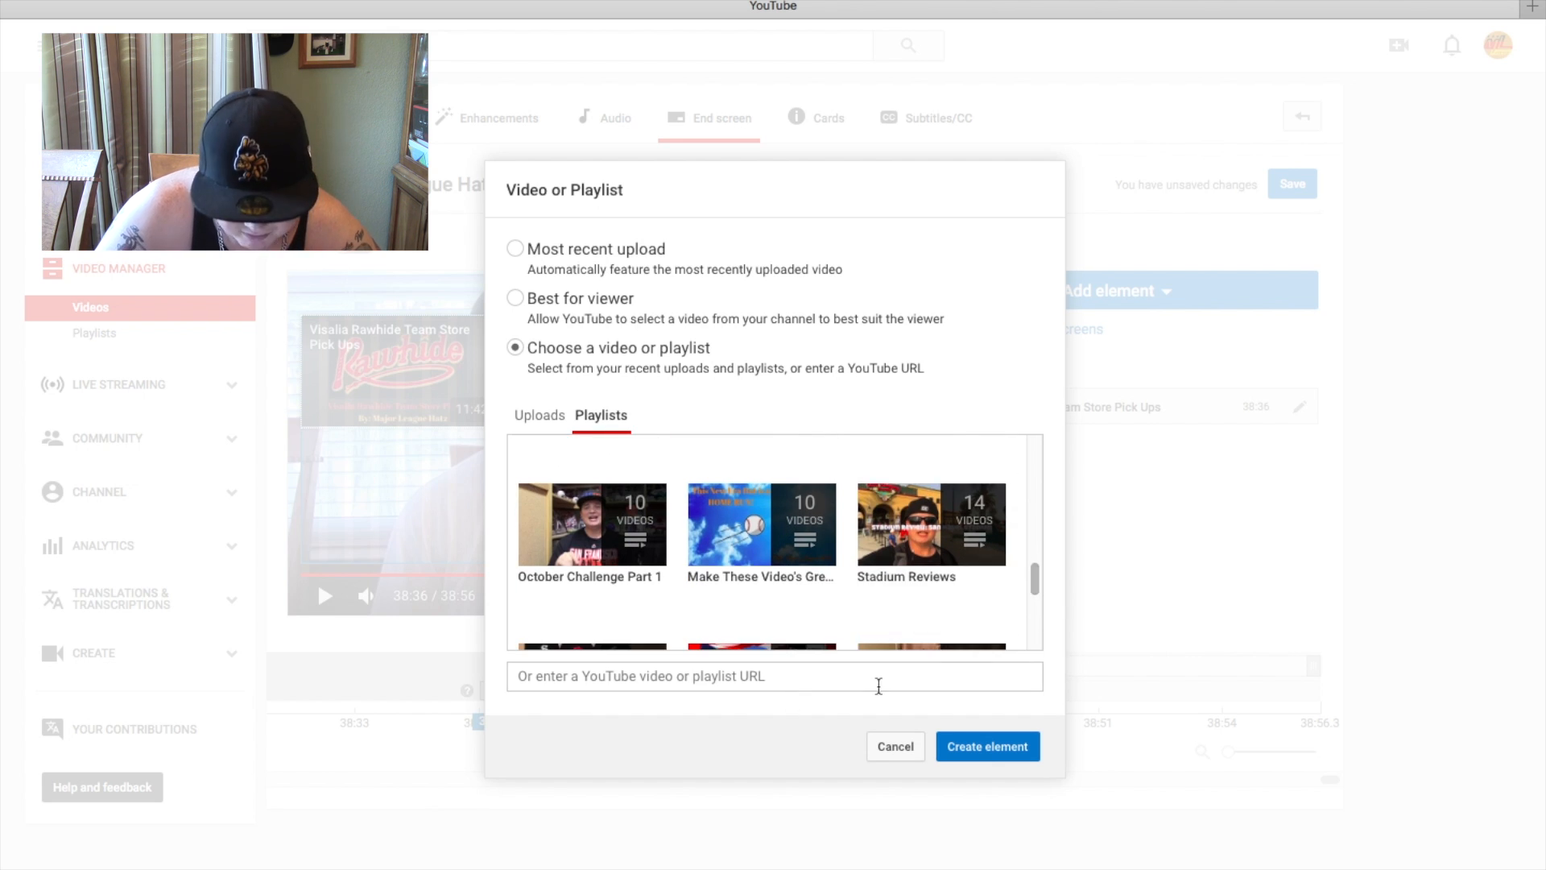
left_click(576, 544)
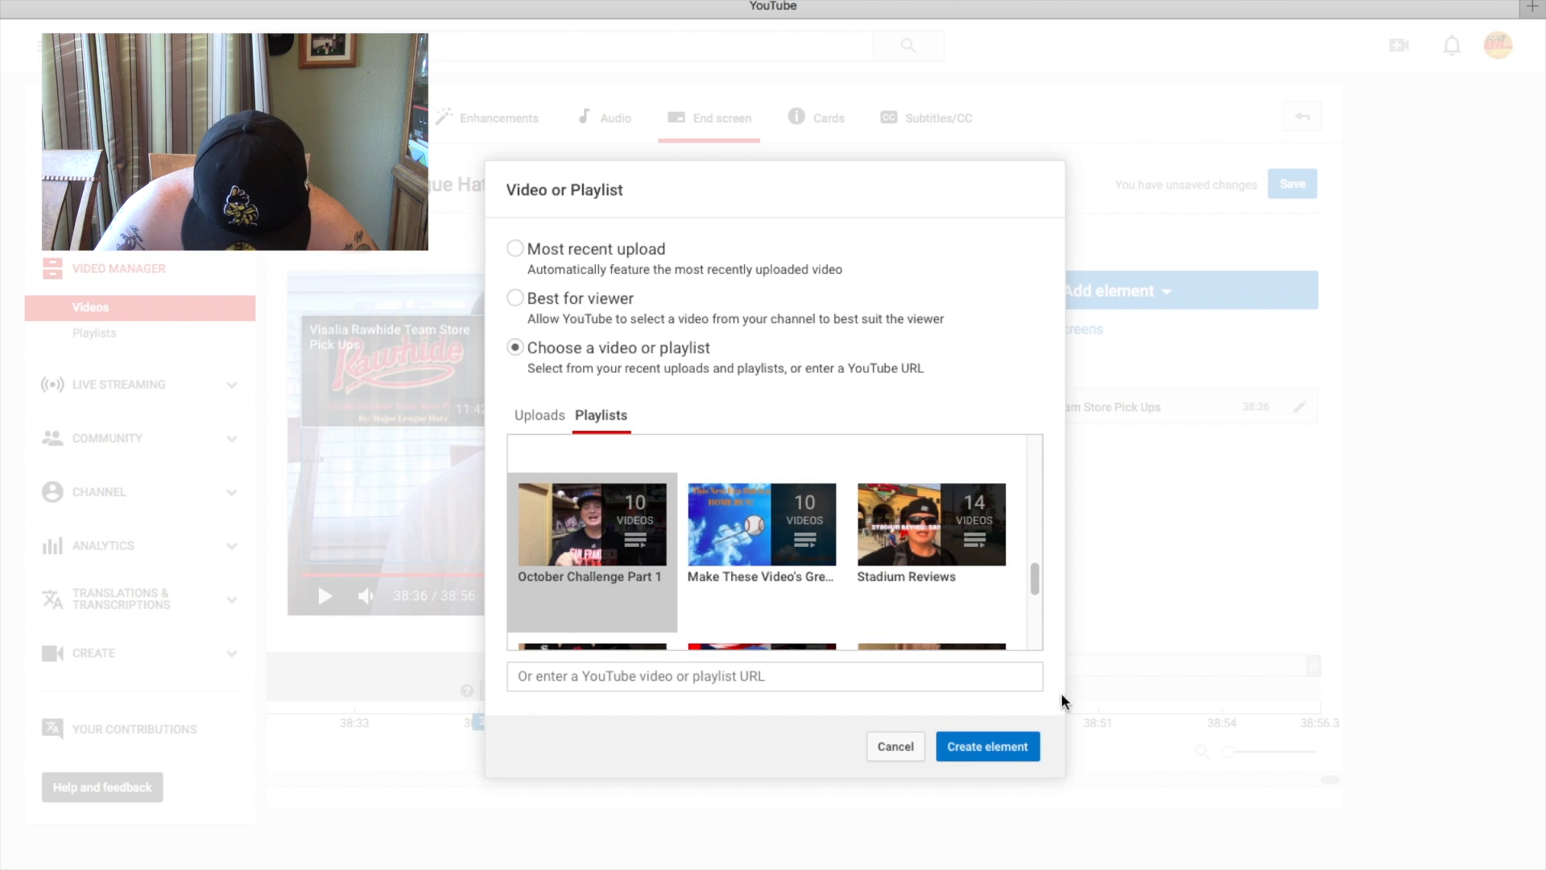
left_click(978, 754)
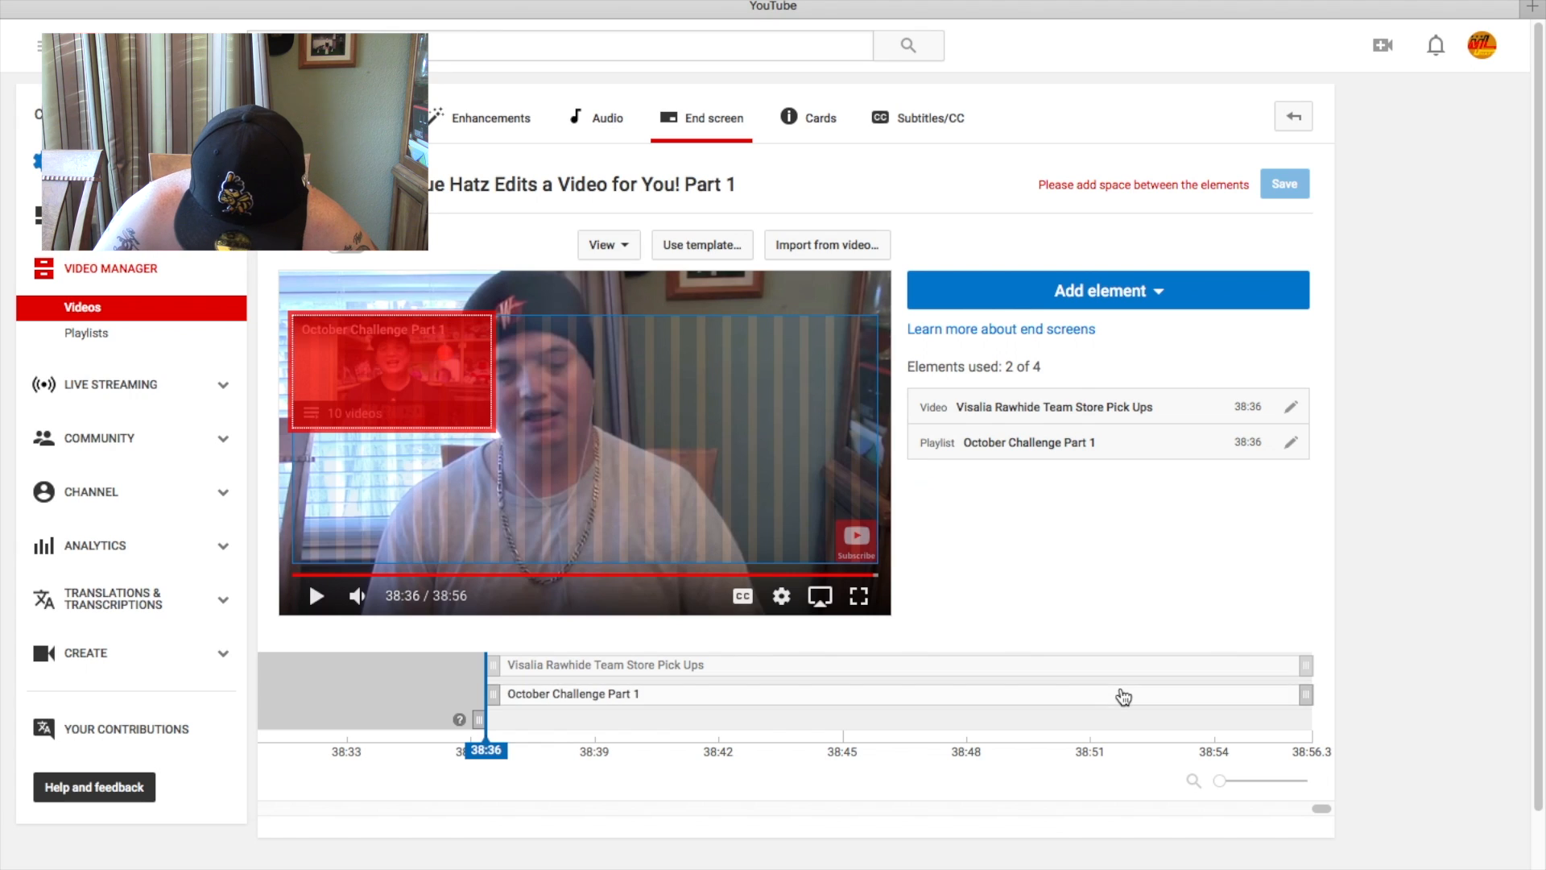
Step: Add a third end screen element that promotes the playlist 59fifty Special Releases! MLB, NFL, NBA, NHL Part 1
left_click(1173, 290)
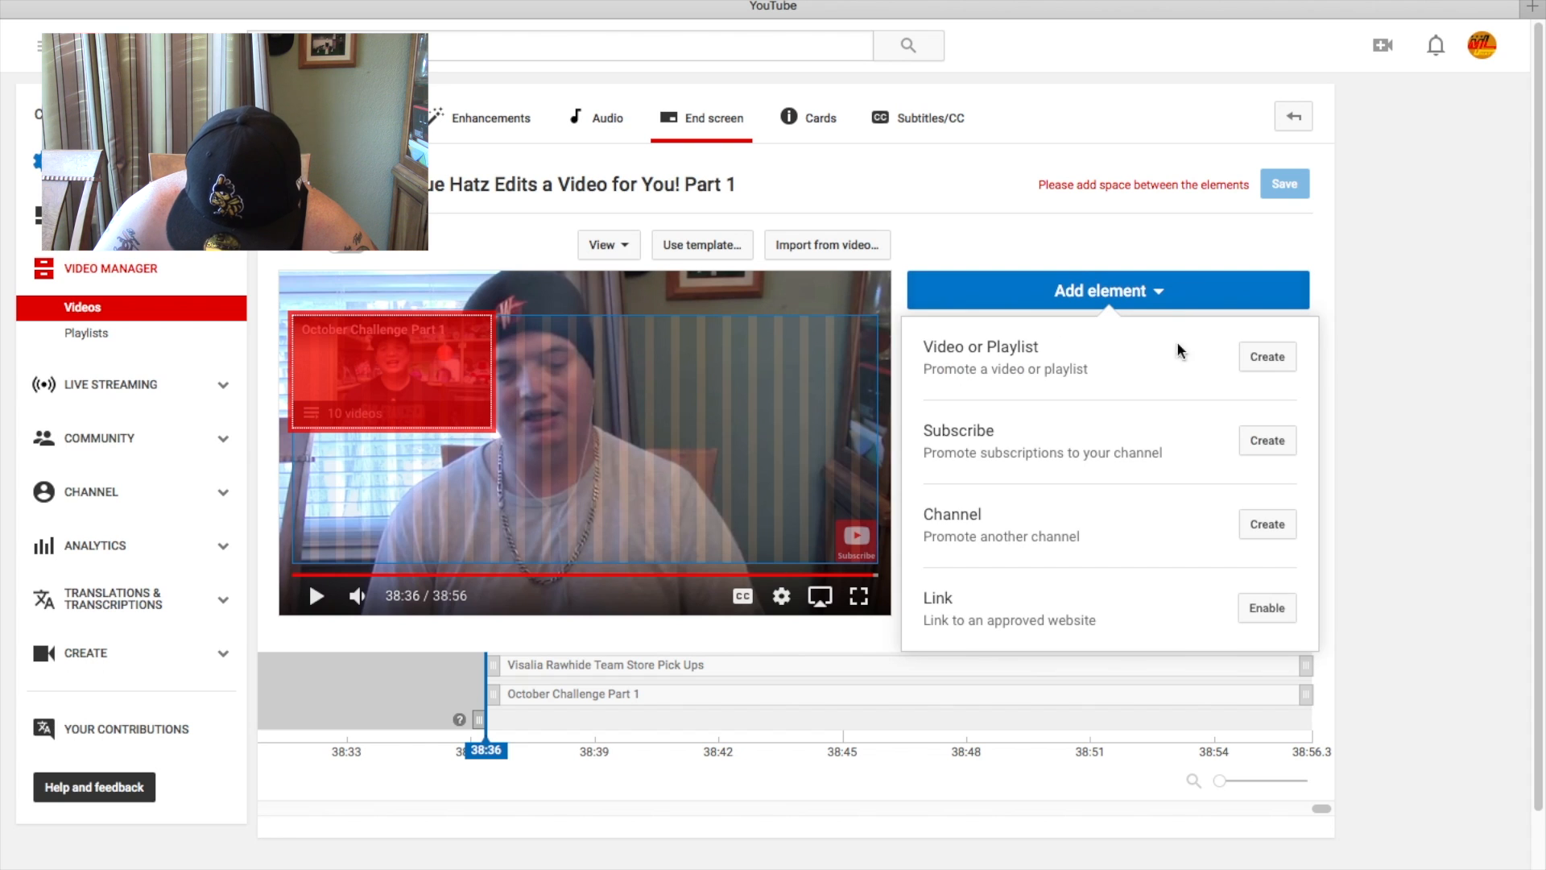
left_click(1272, 360)
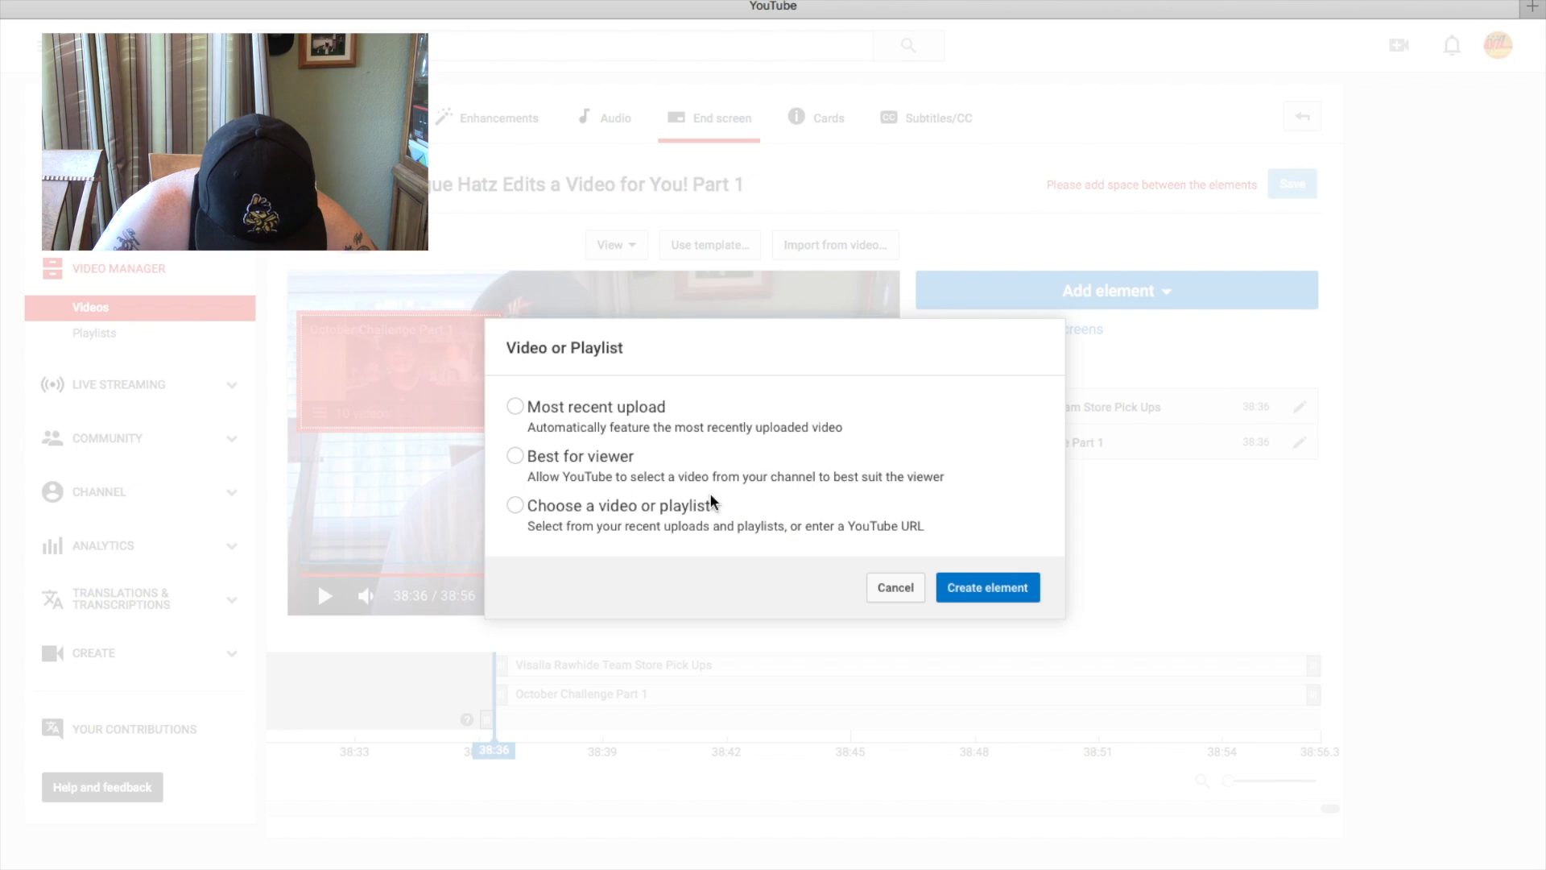
left_click(513, 506)
left_click(601, 415)
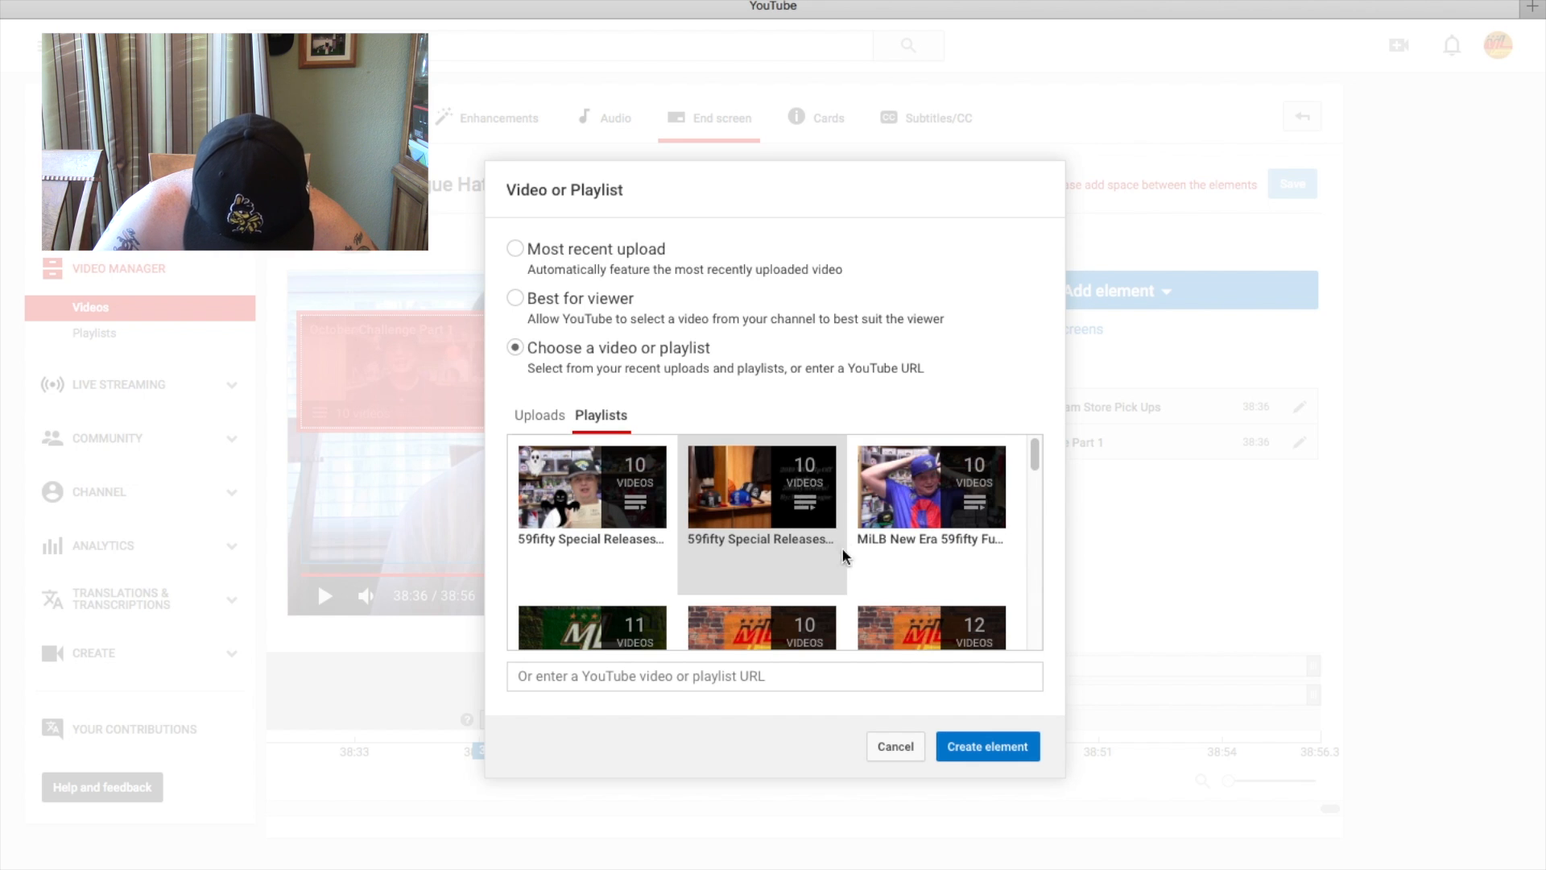
left_click(750, 484)
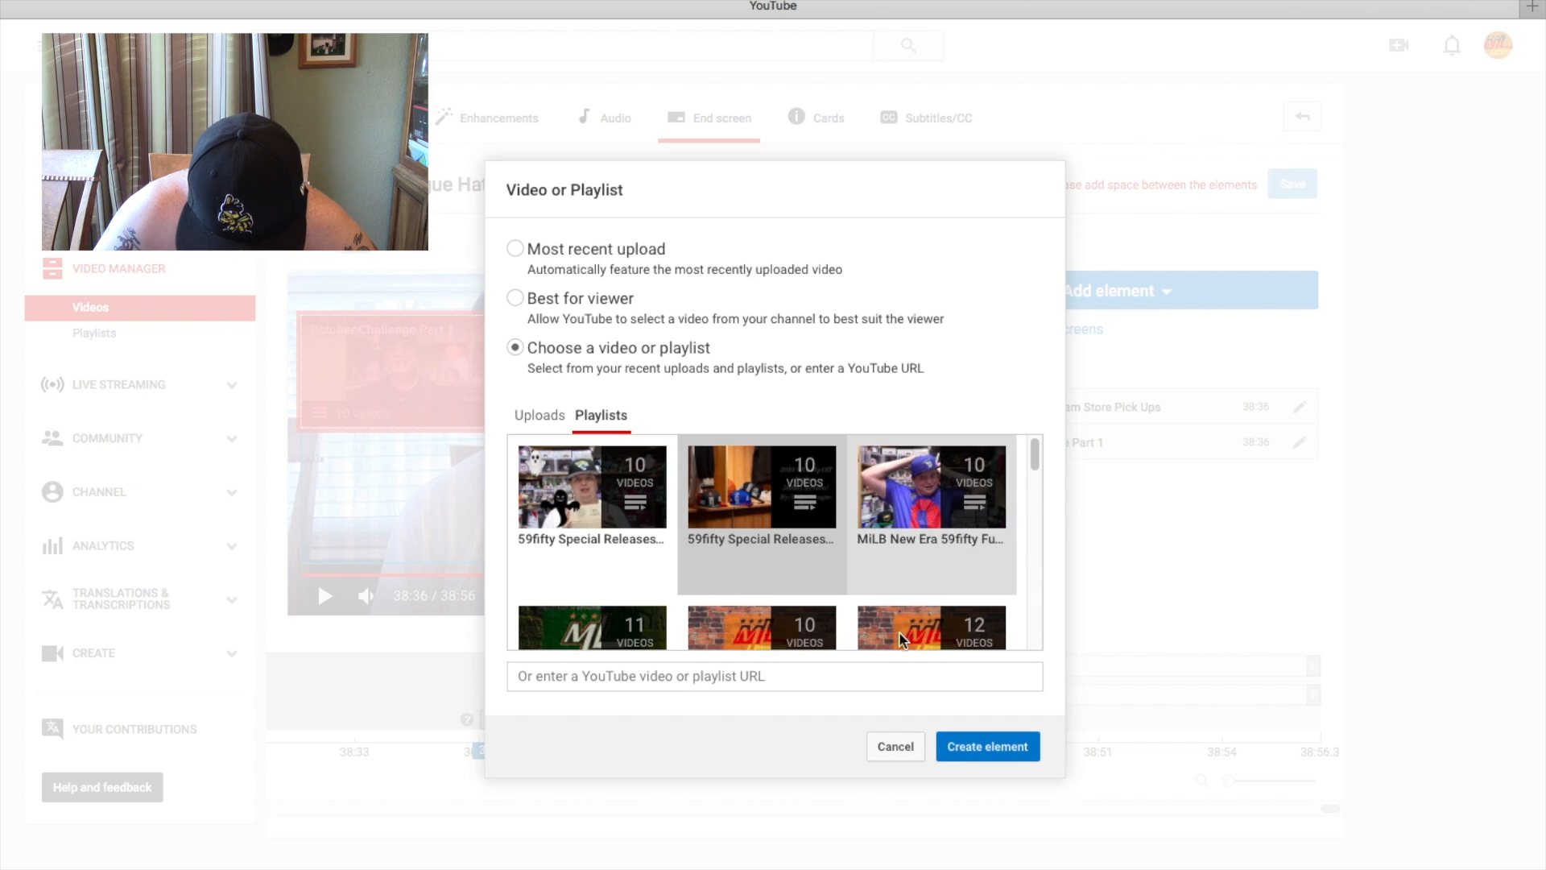
left_click(986, 748)
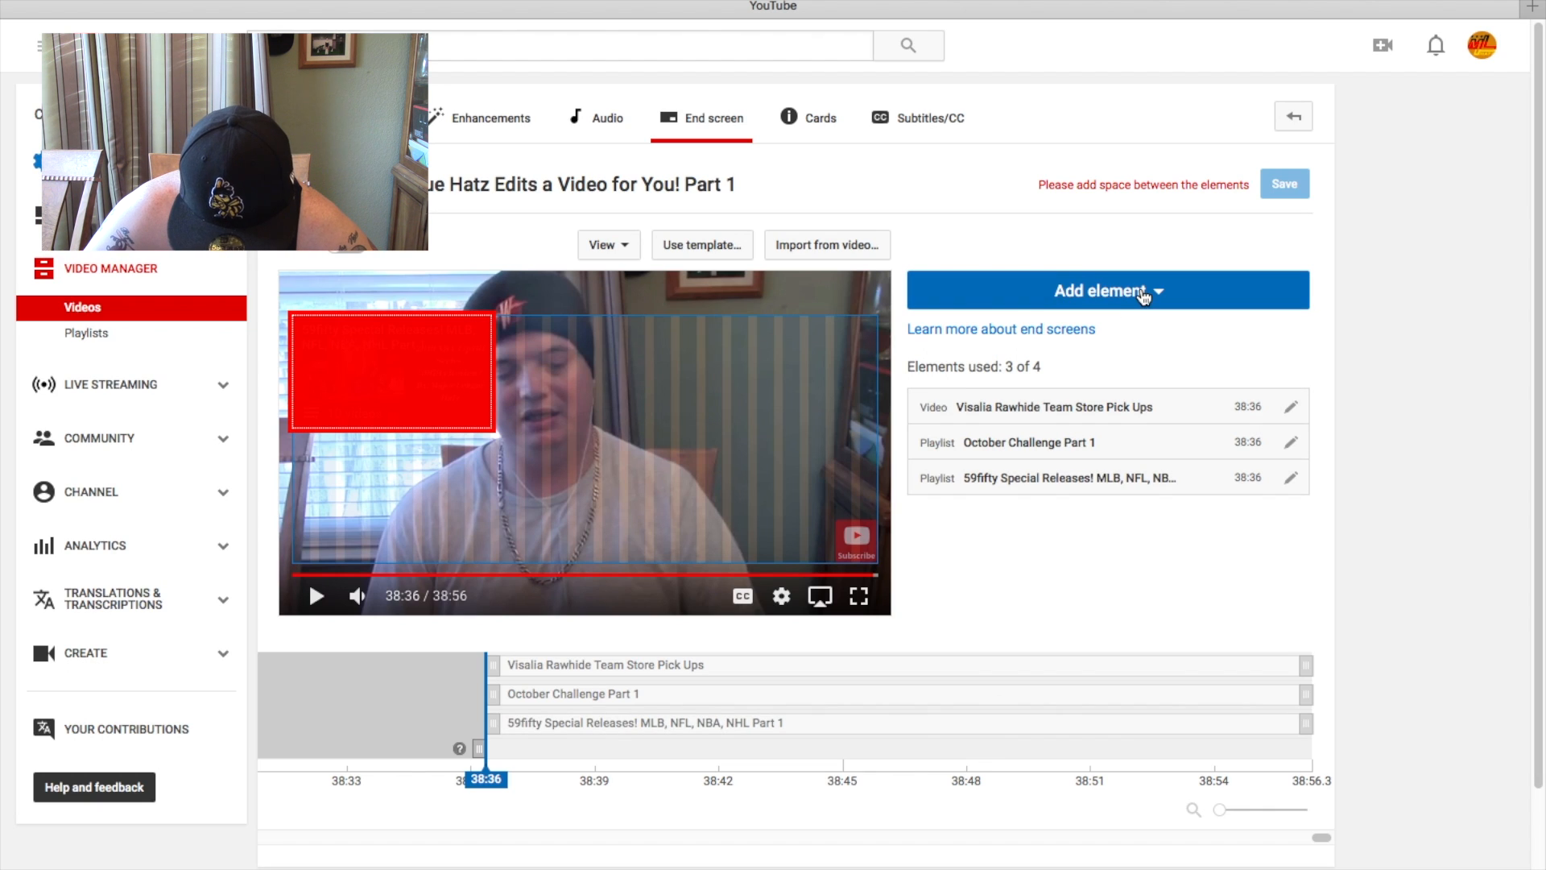
Step: Add a fourth end screen element that promotes the uploaded video Lonzo Ball Said What? New Era 59fifty Review
left_click(1143, 296)
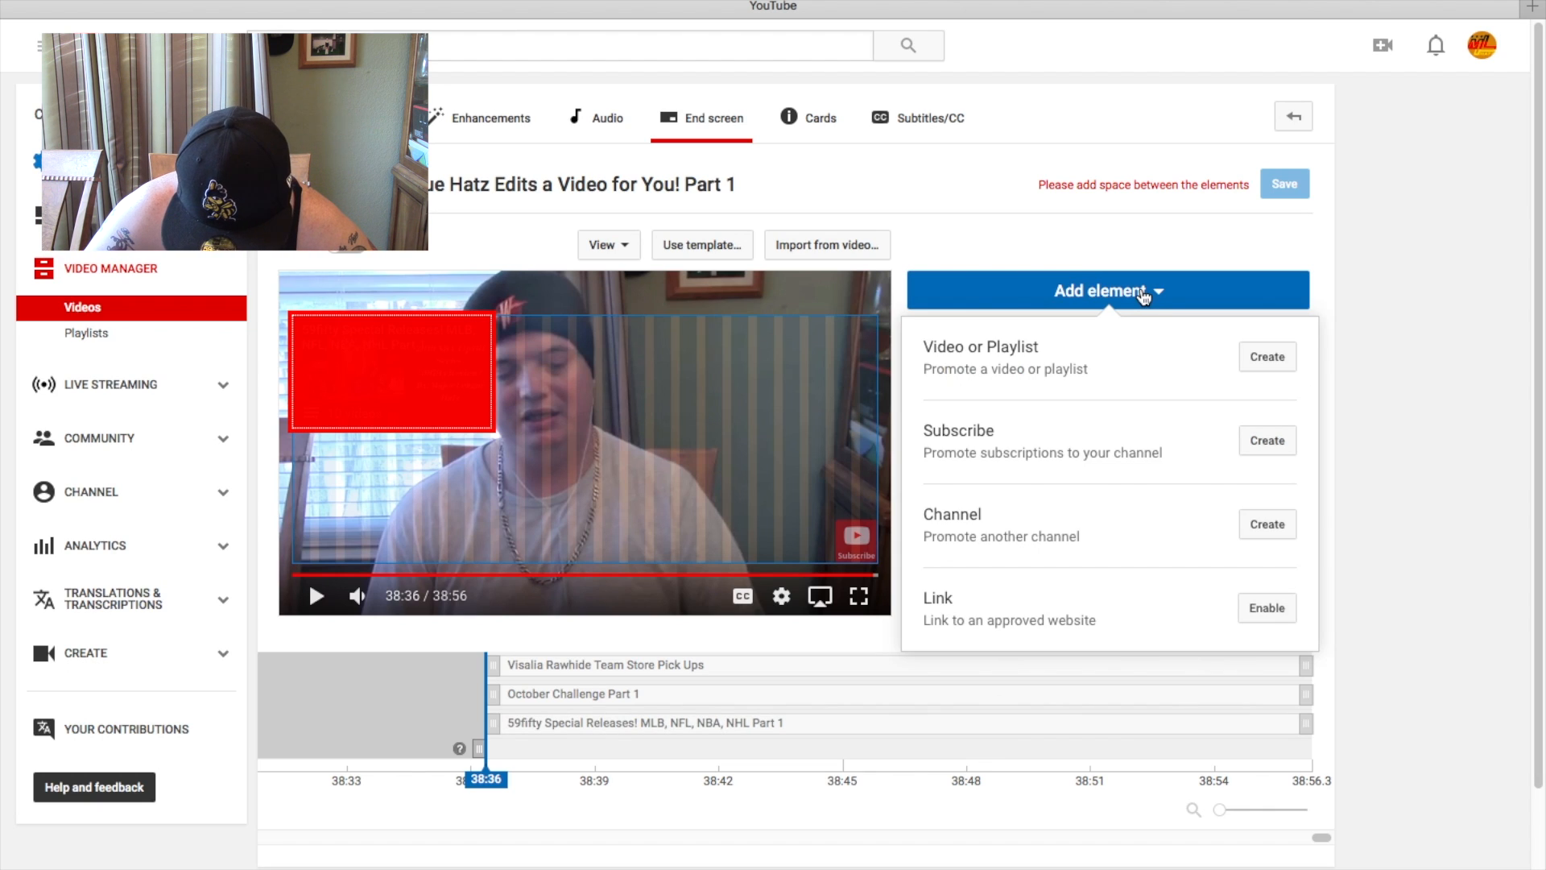
left_click(1268, 354)
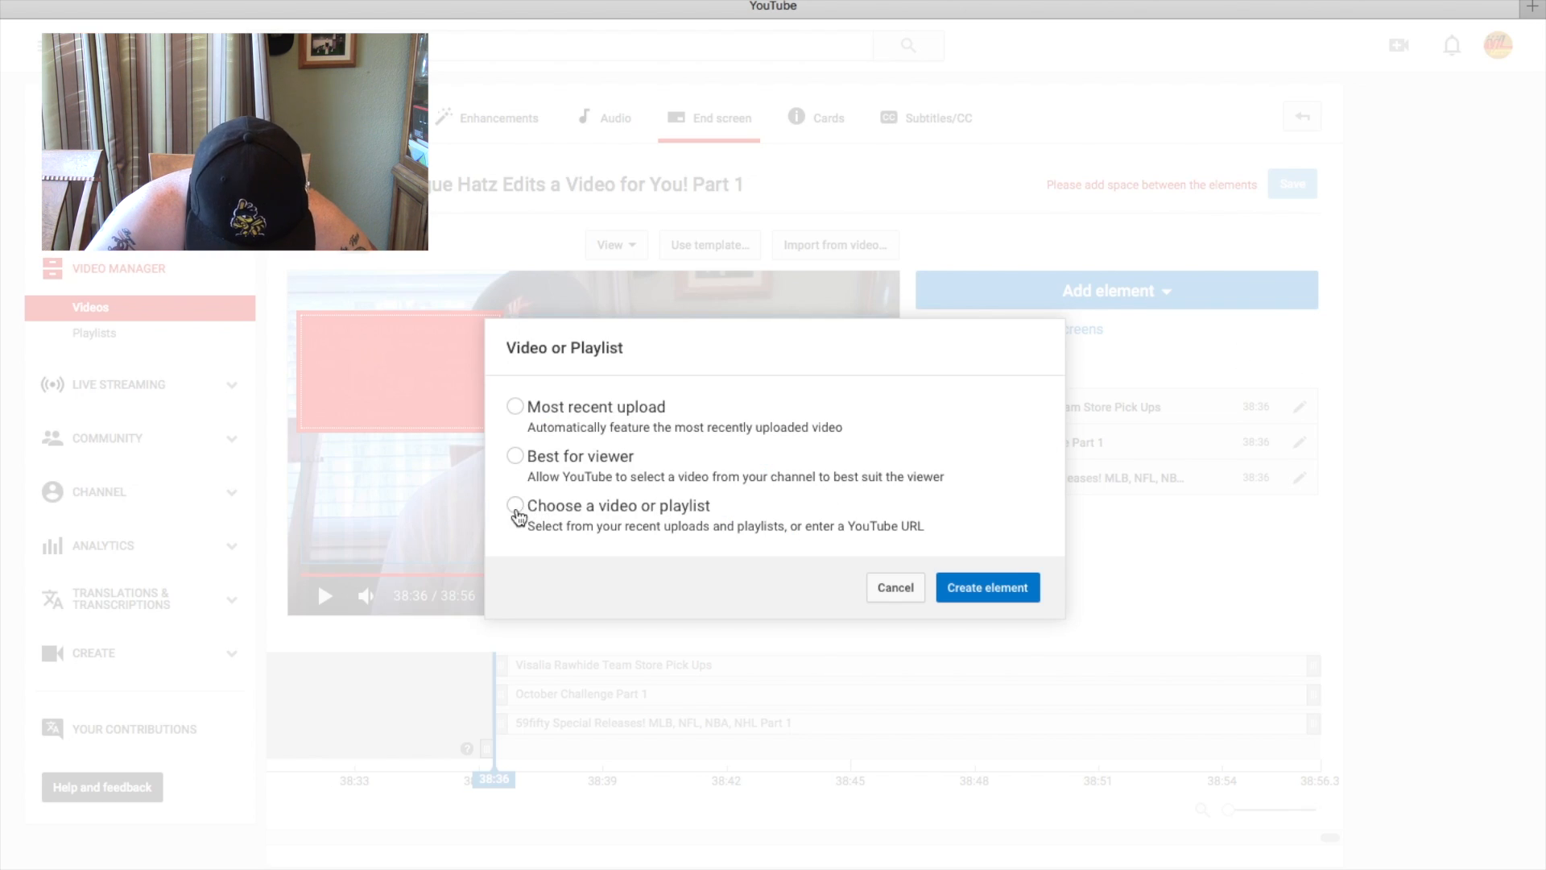
left_click(514, 506)
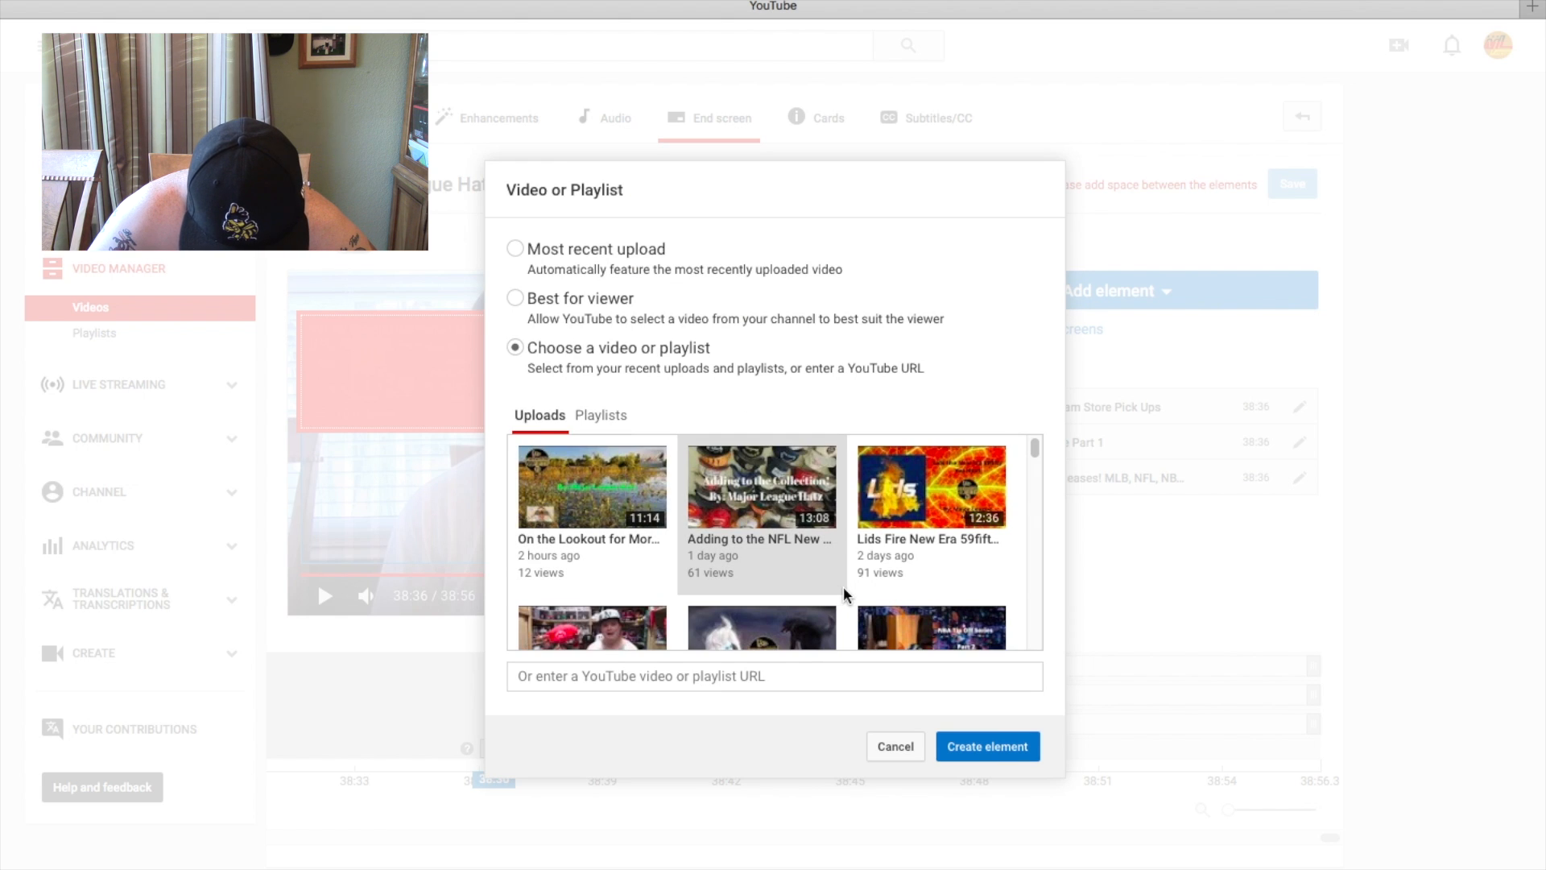
scroll(843, 596, "down", 5)
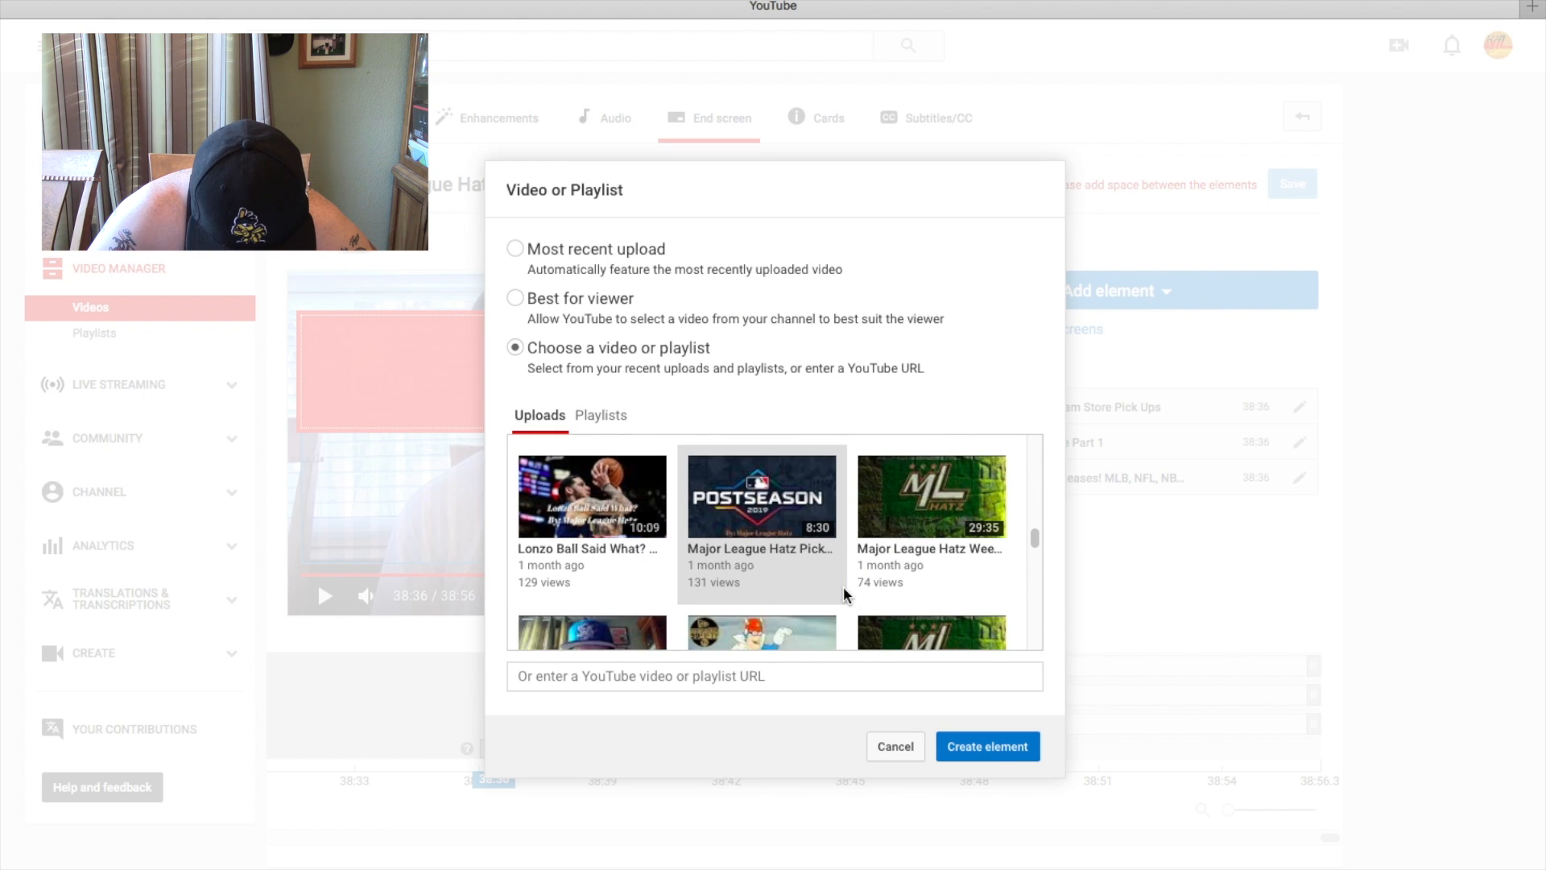
left_click(577, 499)
left_click(974, 741)
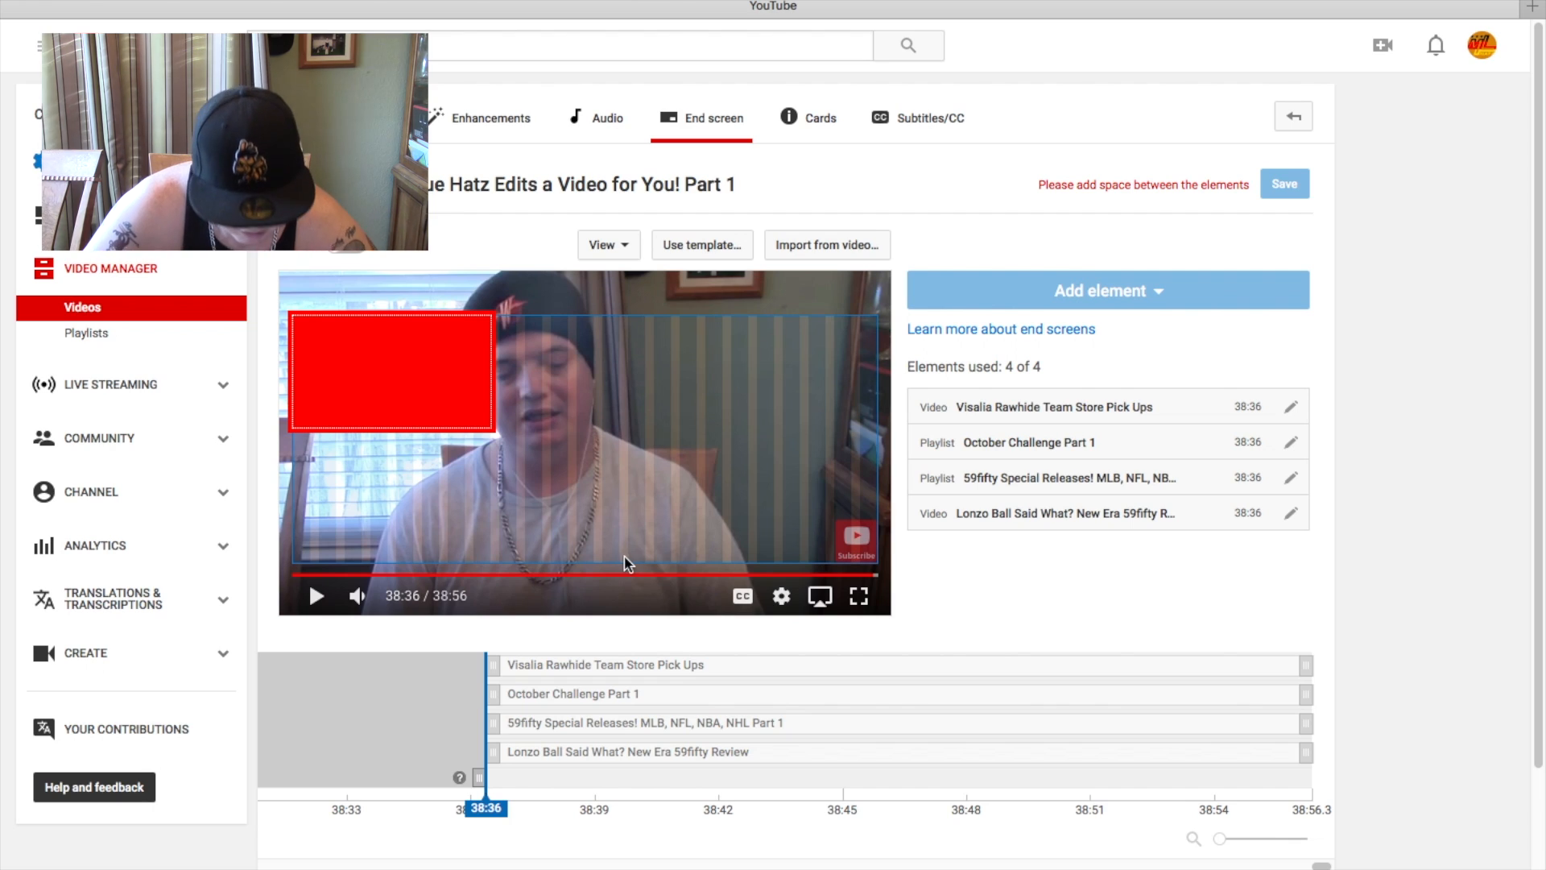
Step: Arrange the end screen with Lonzo Ball upper left, Visalia Rawhide upper right, 59fifty Special Releases lower left, October Challenge lower right, and save it
left_click_drag(515, 359, 850, 348)
left_click_drag(405, 388, 821, 534)
left_click_drag(353, 367, 577, 479)
left_click_drag(766, 365, 380, 318)
left_click_drag(629, 491, 838, 355)
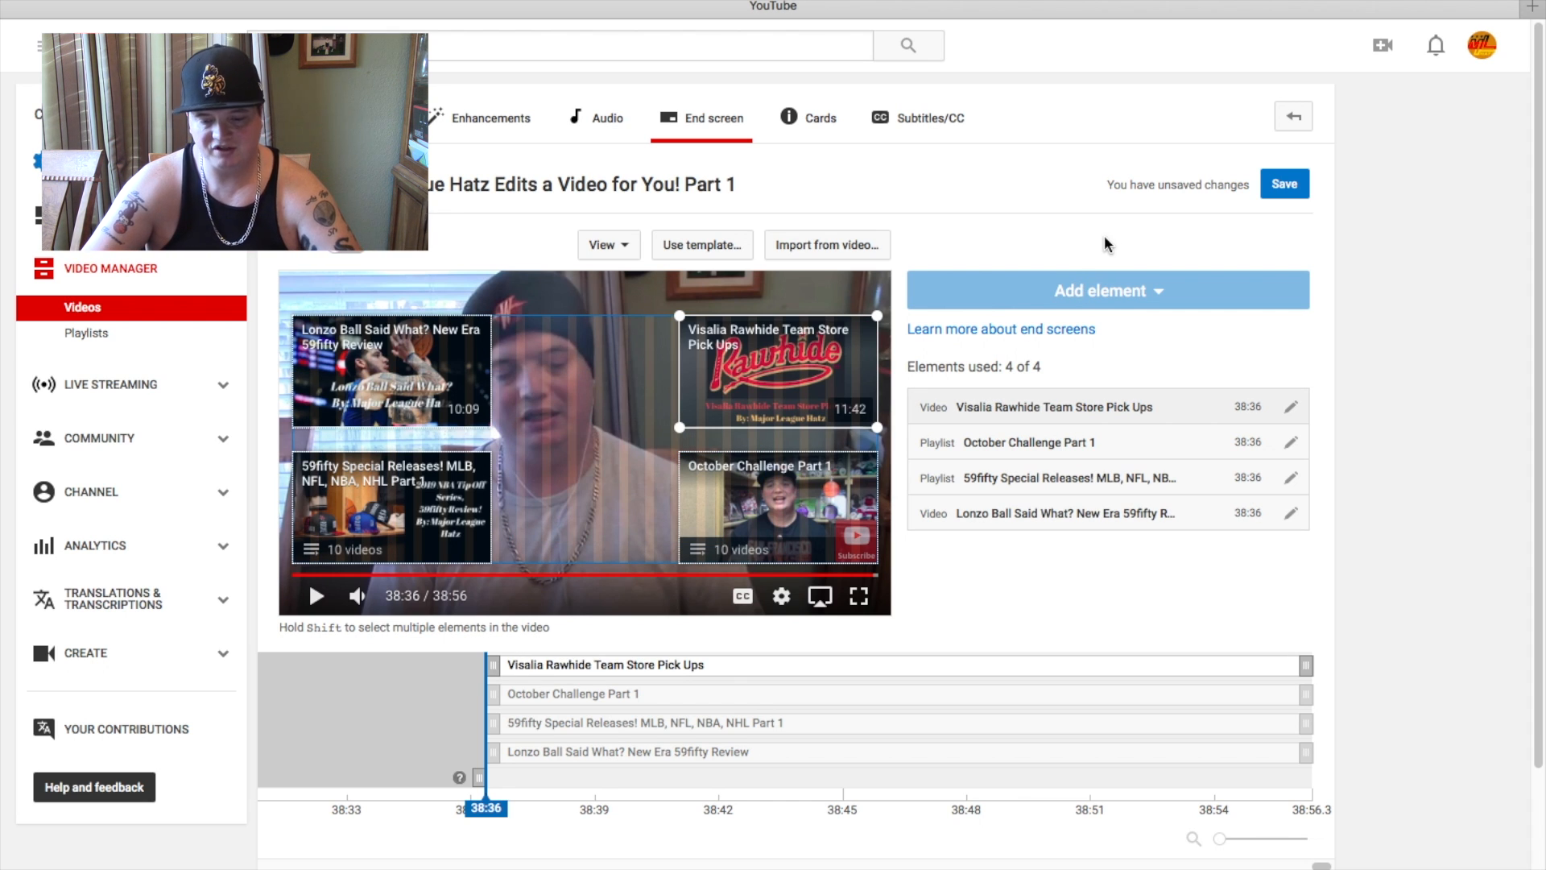
left_click(1284, 195)
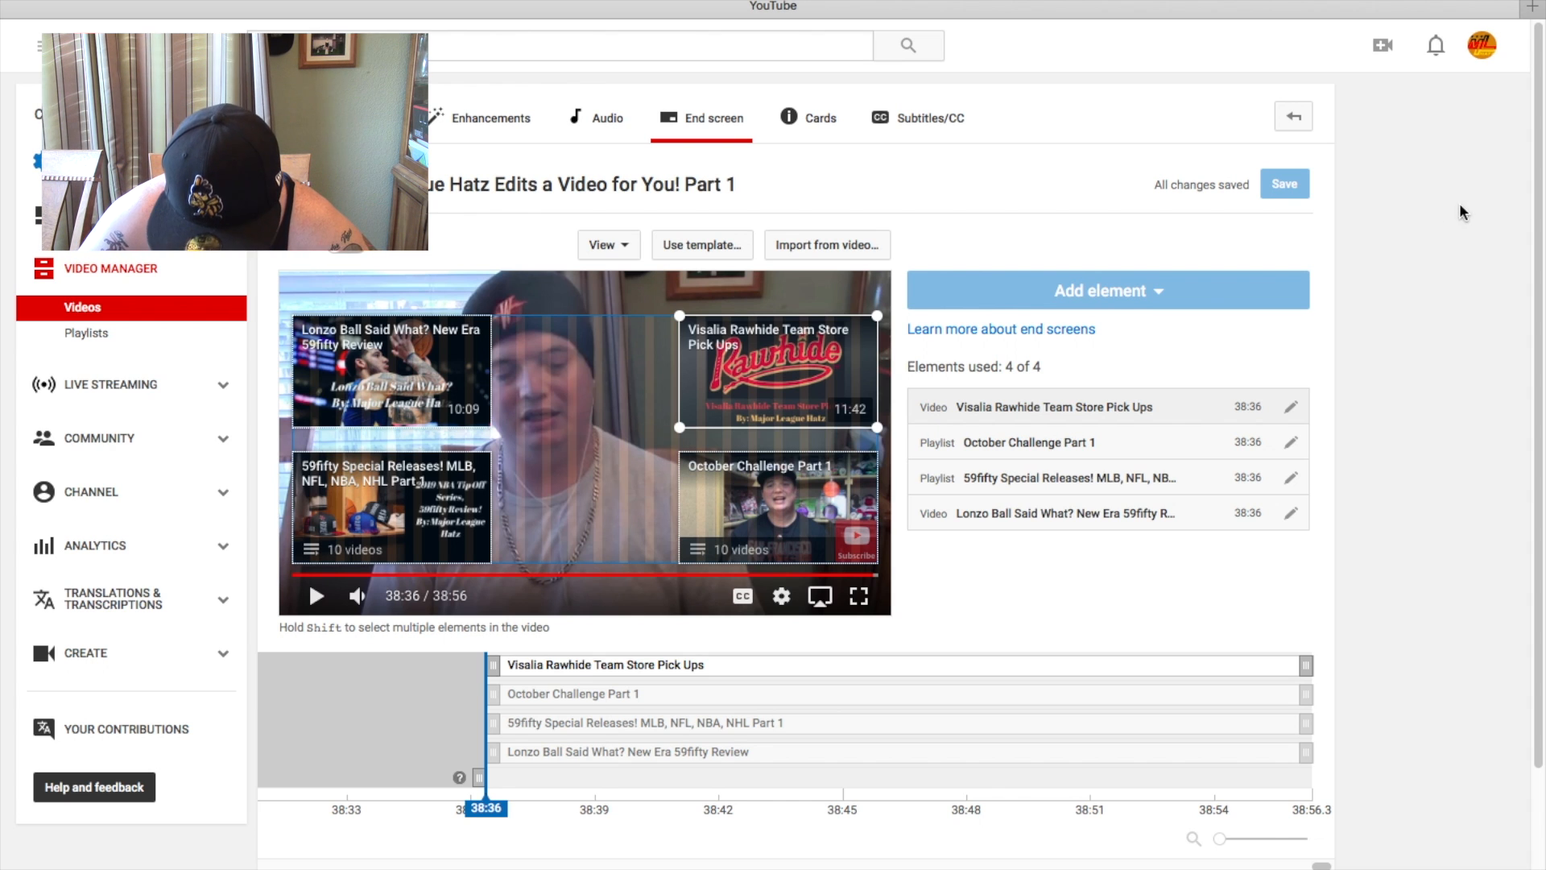
Step: Save the changes to the video's info and settings
scroll(1463, 212, "down", 3)
scroll(1449, 267, "up", 3)
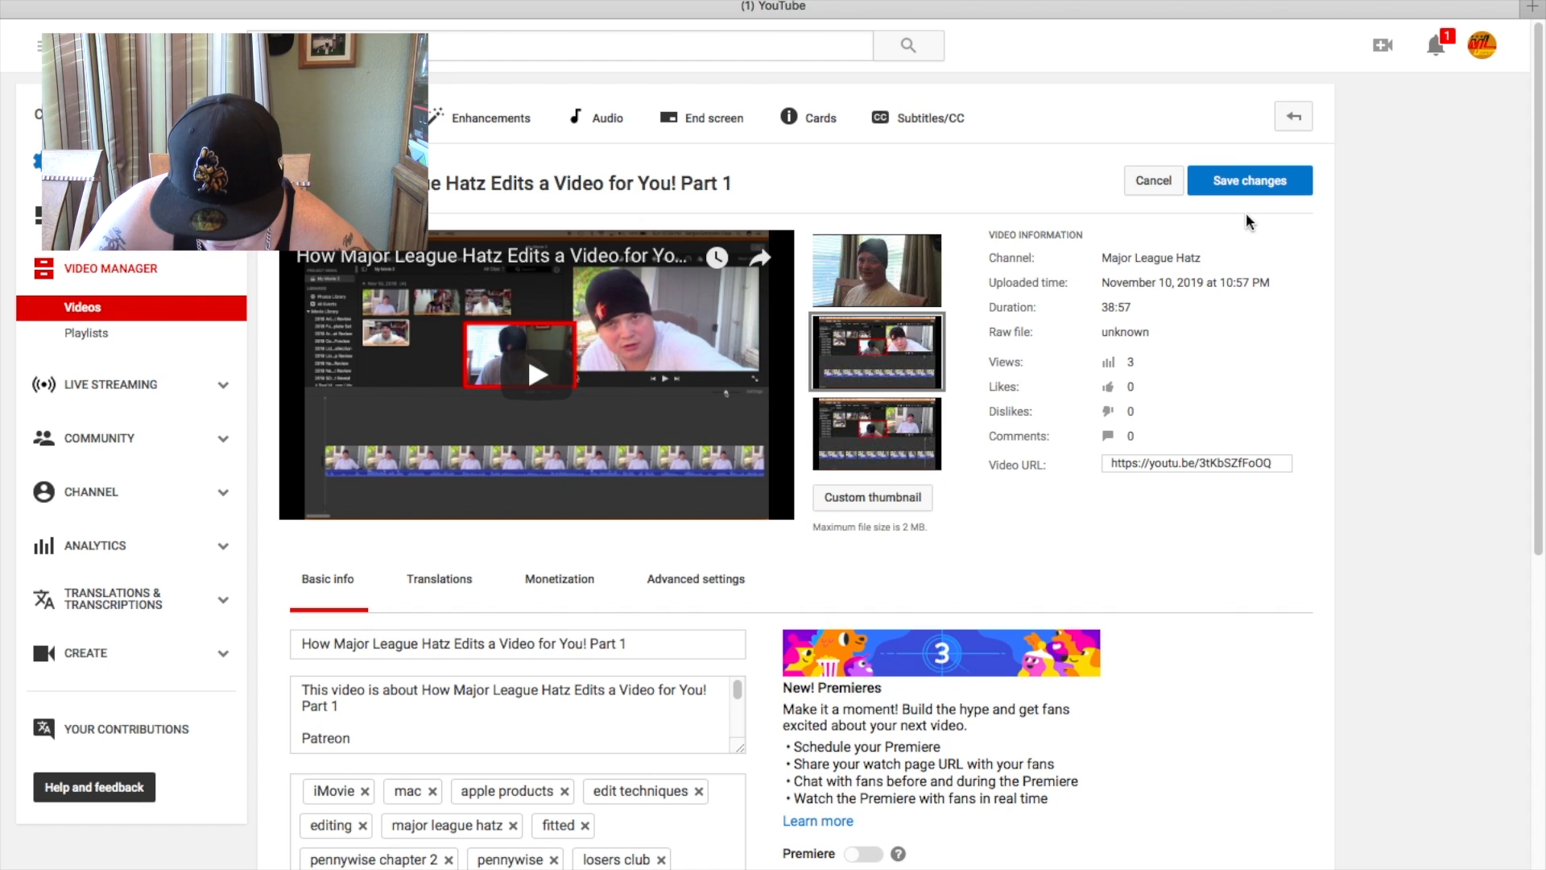
left_click(1233, 190)
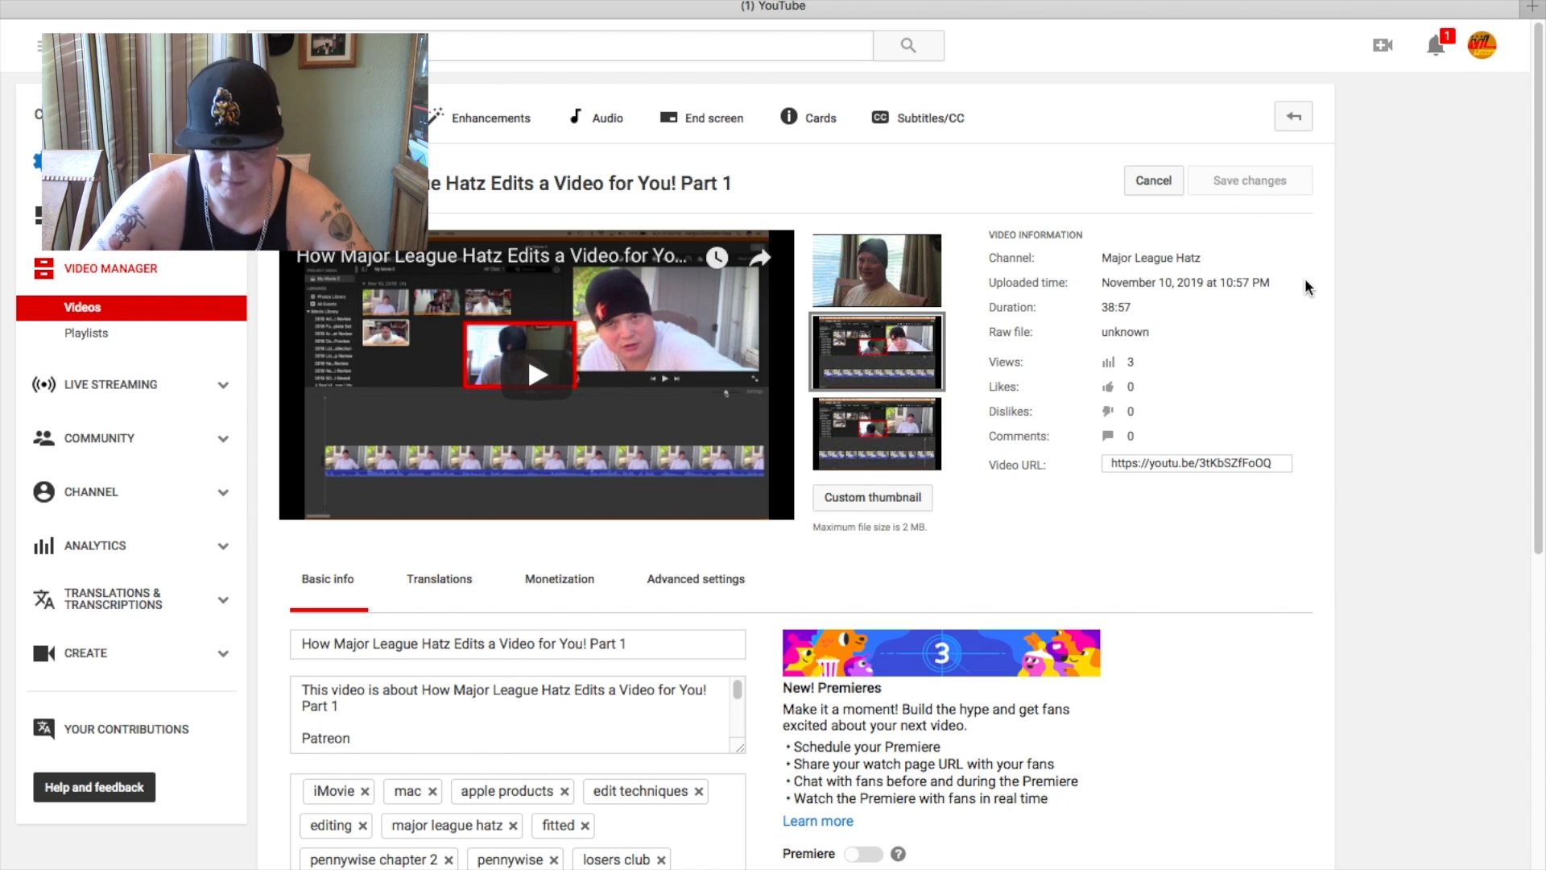
scroll(1304, 286, "down", 4)
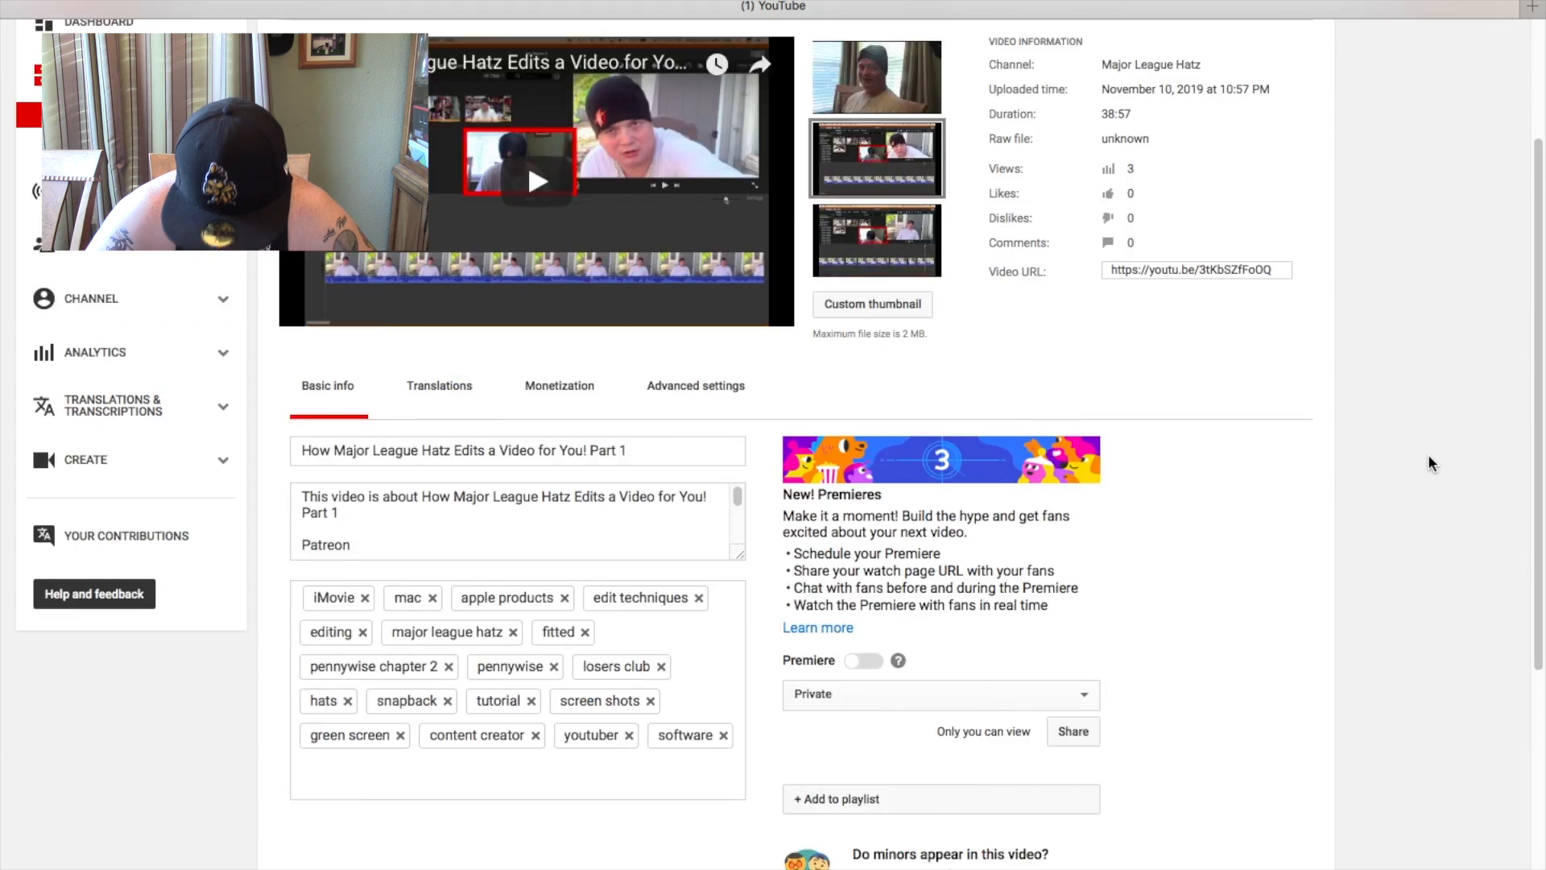
scroll(1427, 459, "up", 3)
scroll(1414, 479, "down", 5)
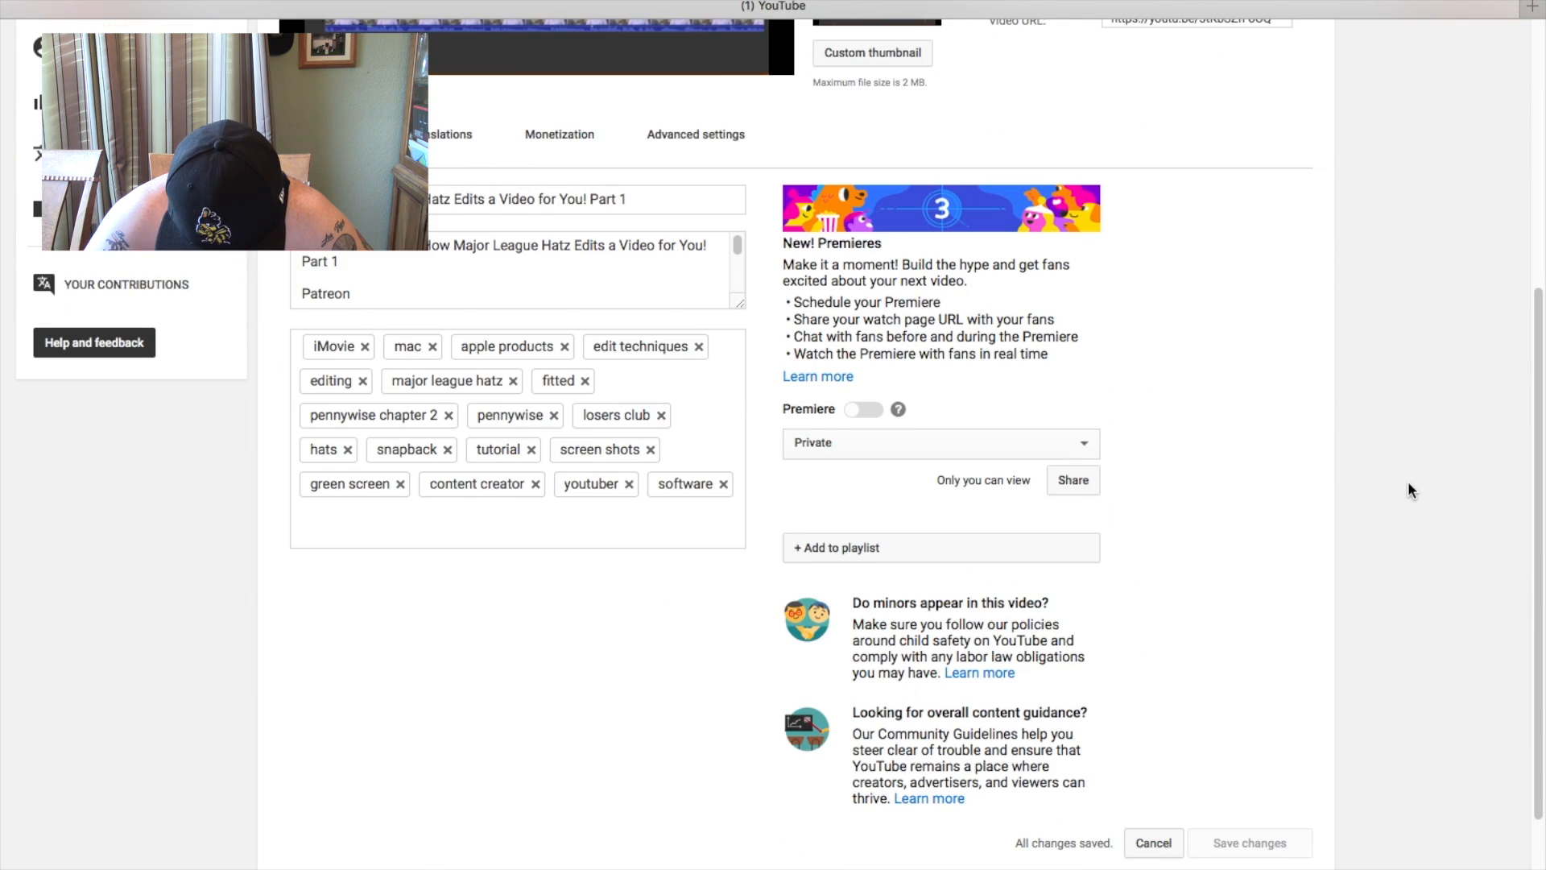
scroll(1407, 487, "up", 2)
scroll(1405, 483, "up", 3)
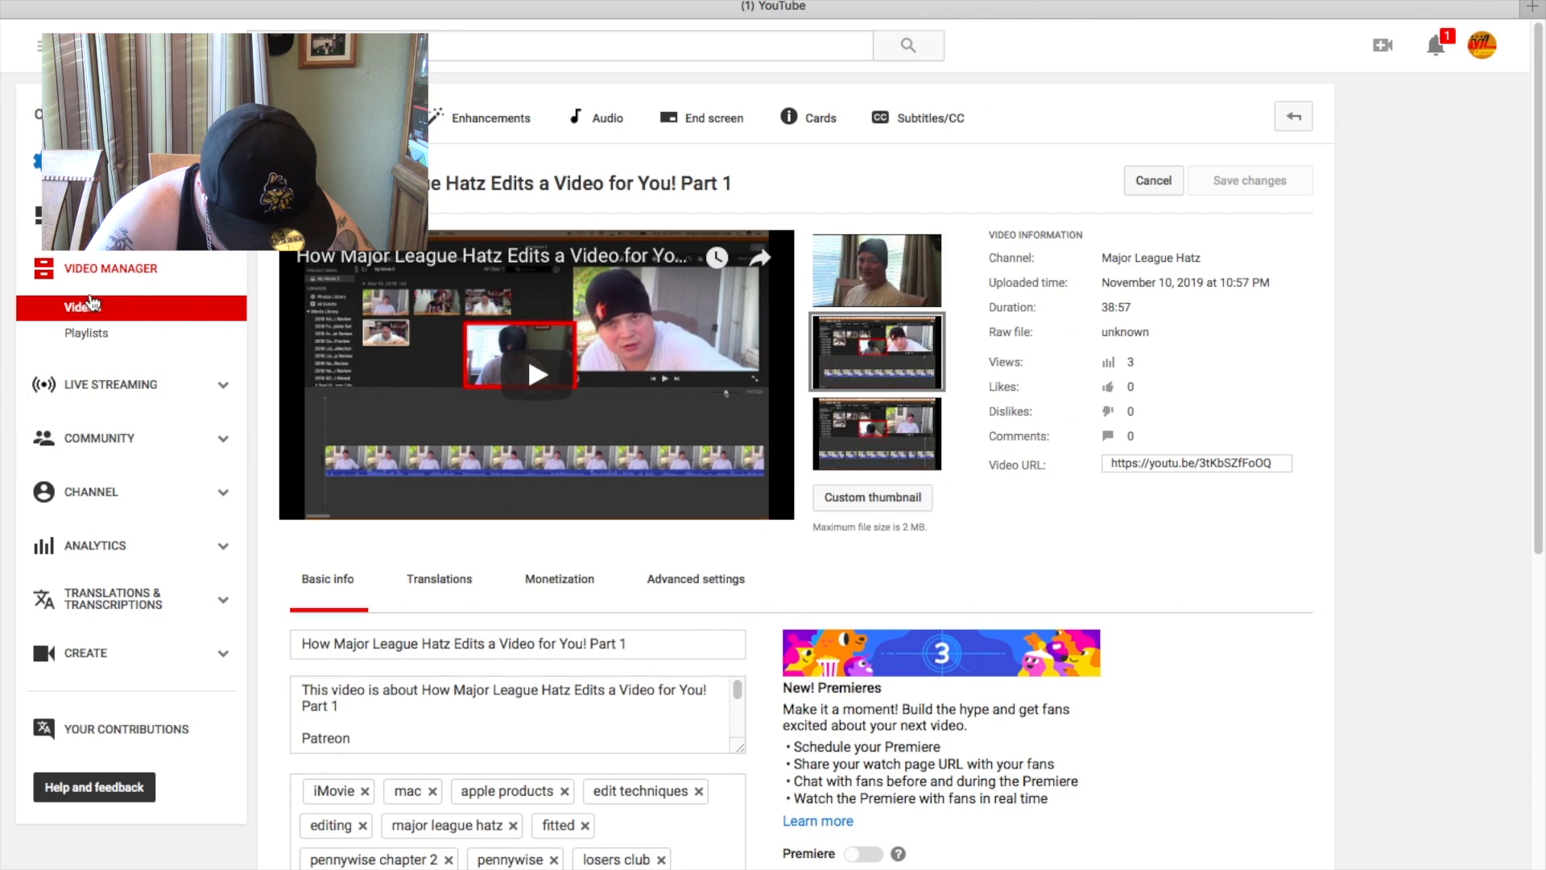